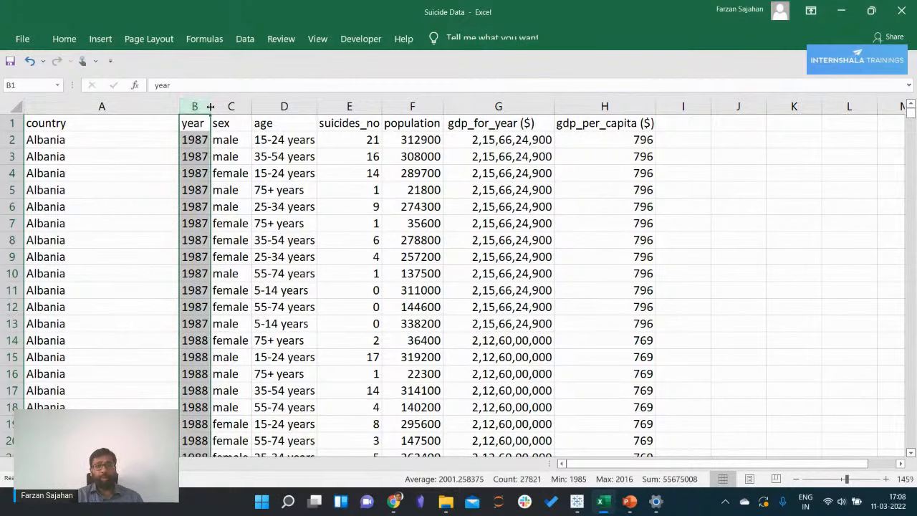
# Review the dataset's columns one by one, from sex and age through suicides_no, population, gdp_for_year ($) and gdp_per_capita ($)
pyautogui.click(227, 105)
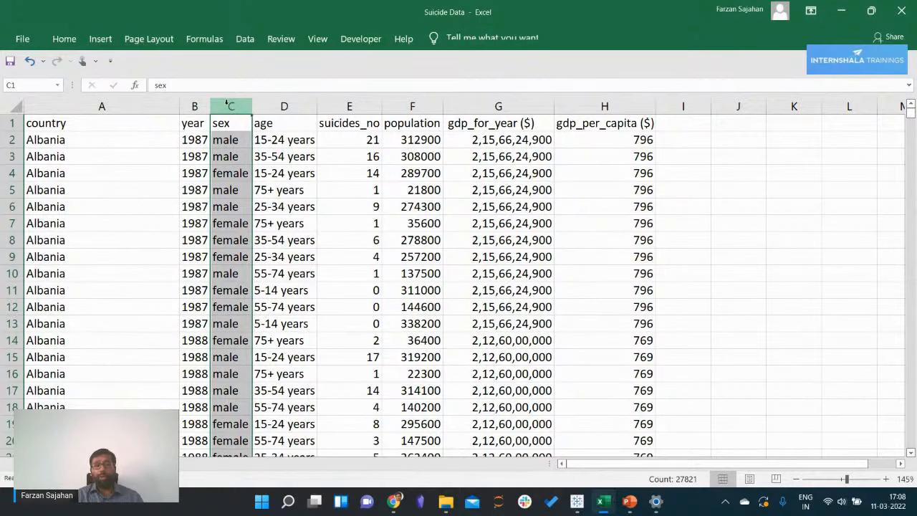
pyautogui.click(284, 106)
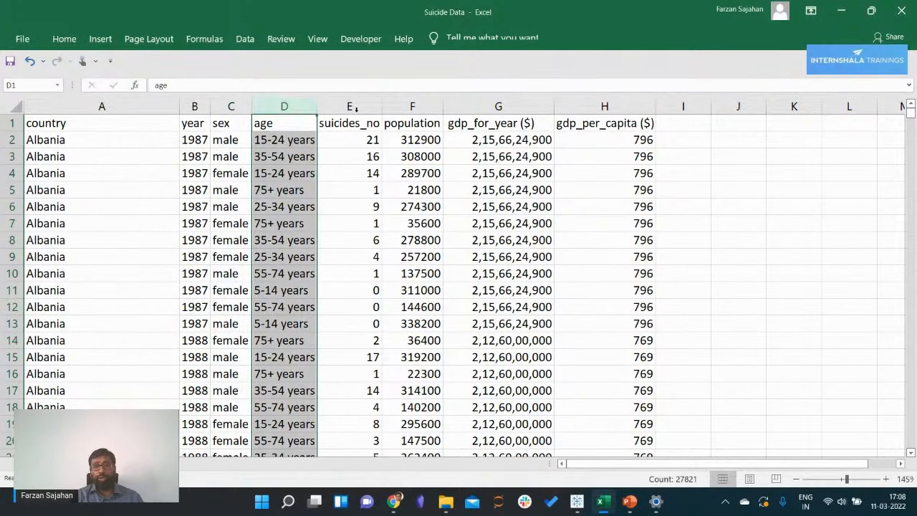
pyautogui.click(362, 103)
pyautogui.click(432, 102)
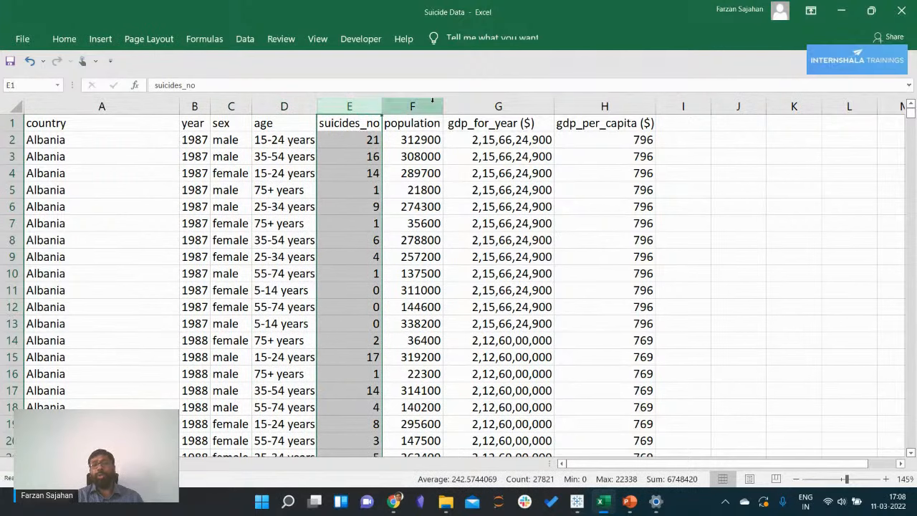
pyautogui.click(495, 106)
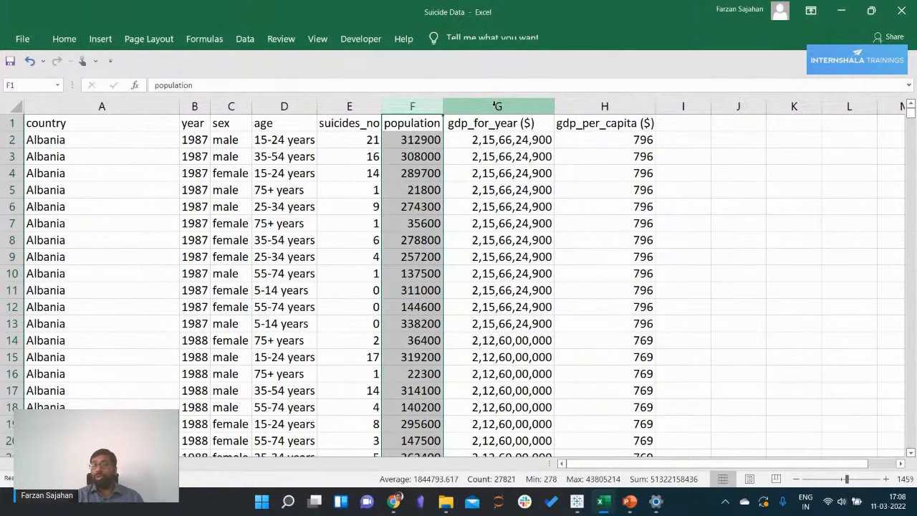
pyautogui.click(619, 105)
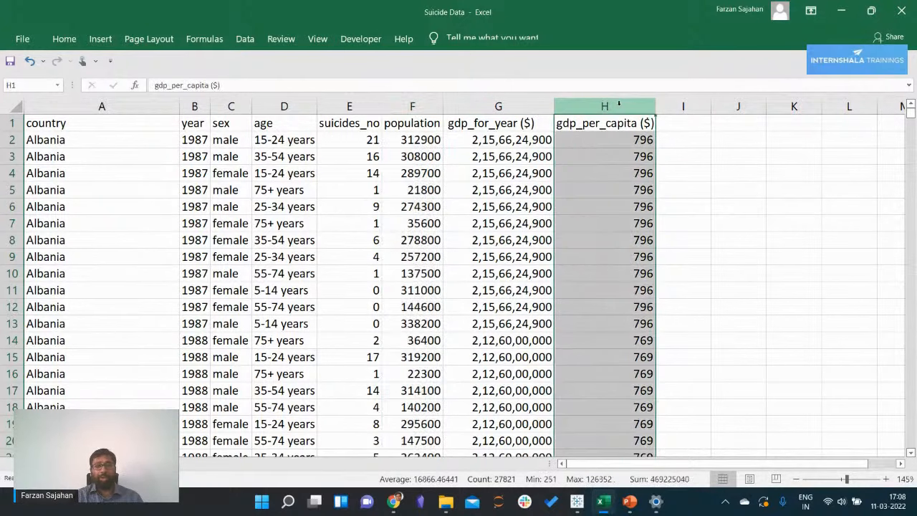
# Check how far the dataset extends by going to its last row, and return to the header row
pyautogui.hotkey('ctrl', 'Home')
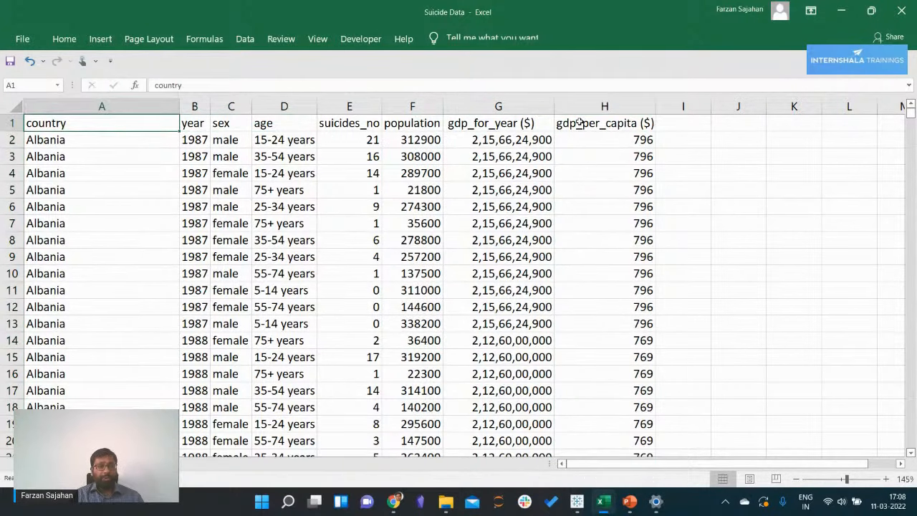
pyautogui.hotkey('ctrl', 'Down')
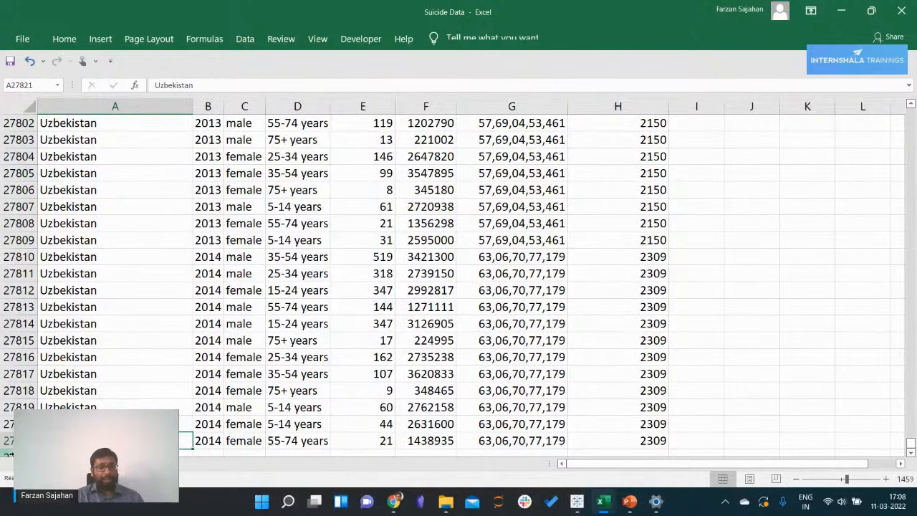
pyautogui.scroll(-2, 14, 344)
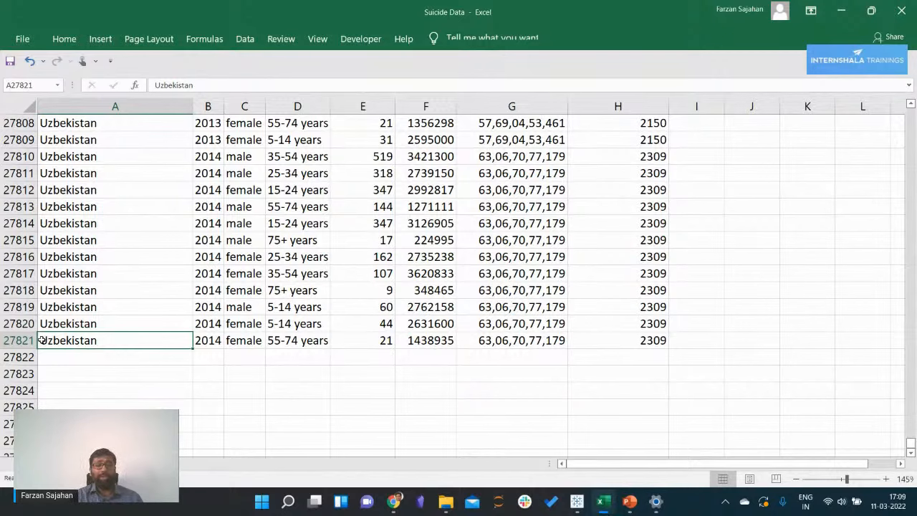
pyautogui.hotkey('ctrl', 'Up')
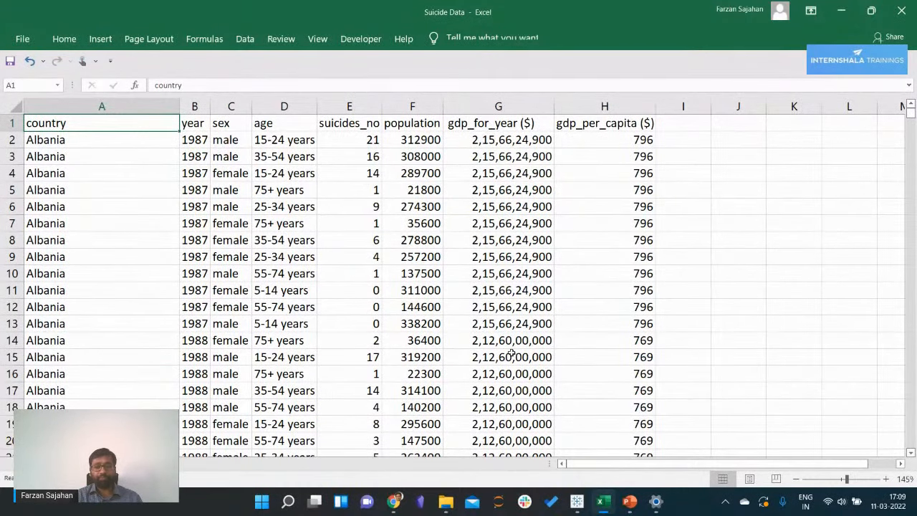
# Switch to the SuicideGlobal dashboard in Tableau Public and filter its charts to the Russian Federation from the Countrywise map
pyautogui.moveTo(579, 501)
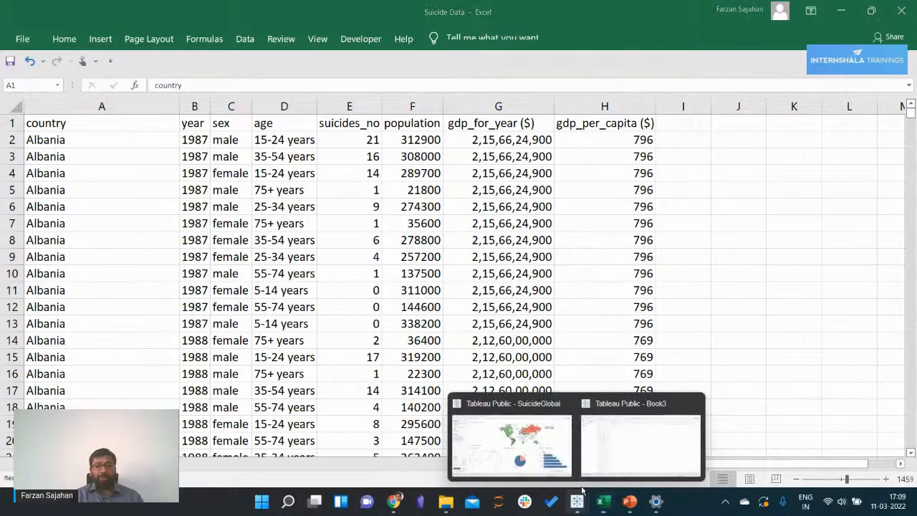
pyautogui.click(557, 445)
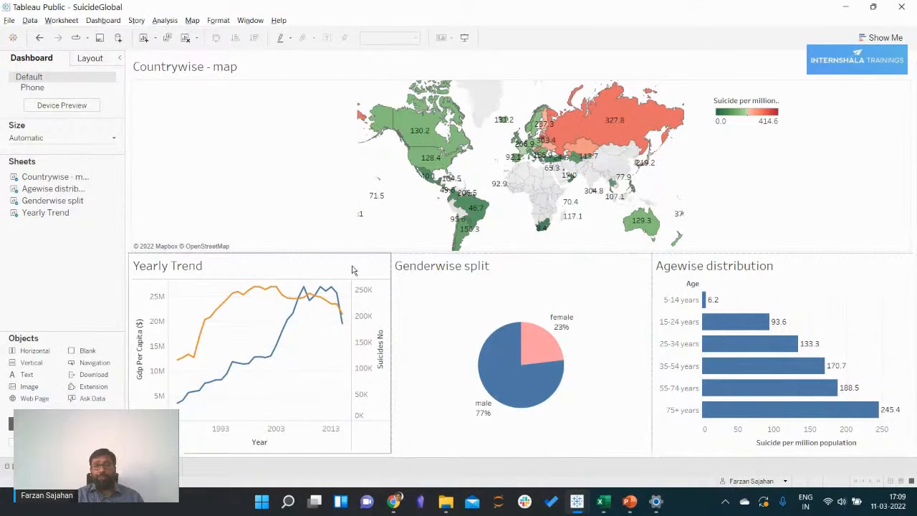
pyautogui.moveTo(428, 158)
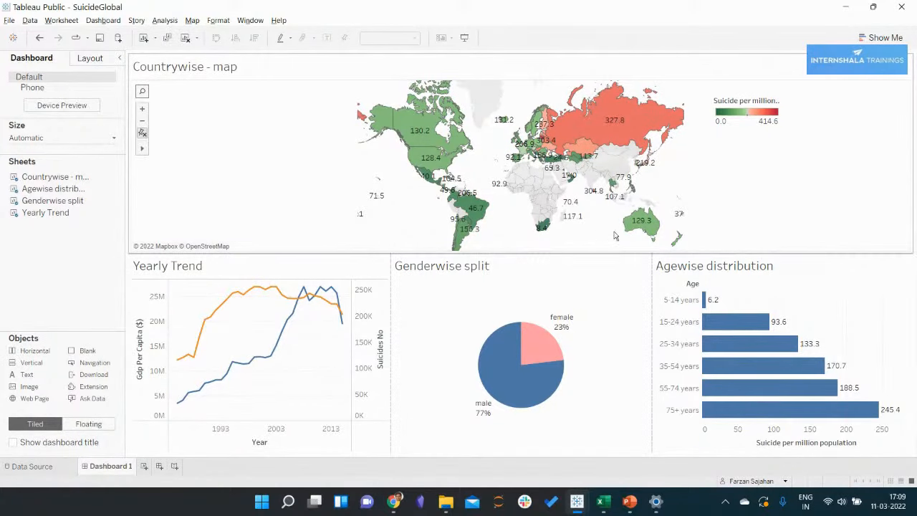
pyautogui.click(635, 121)
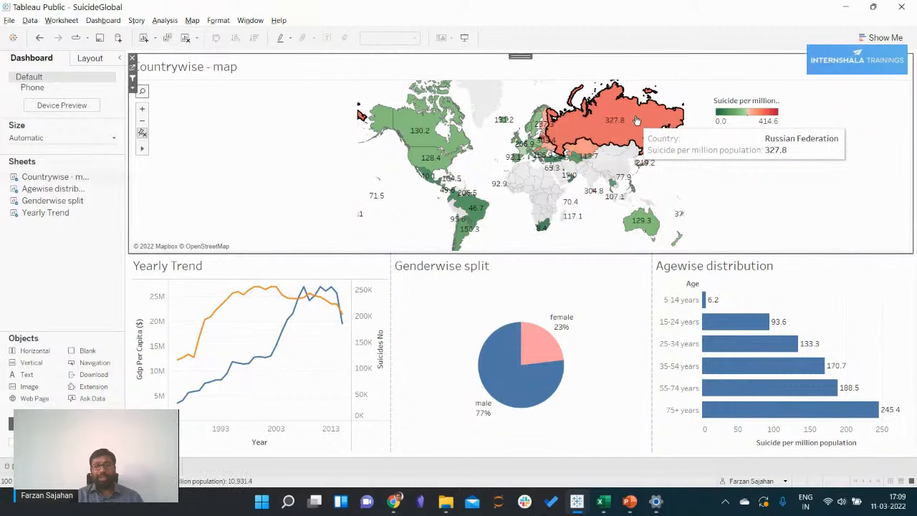
pyautogui.click(636, 120)
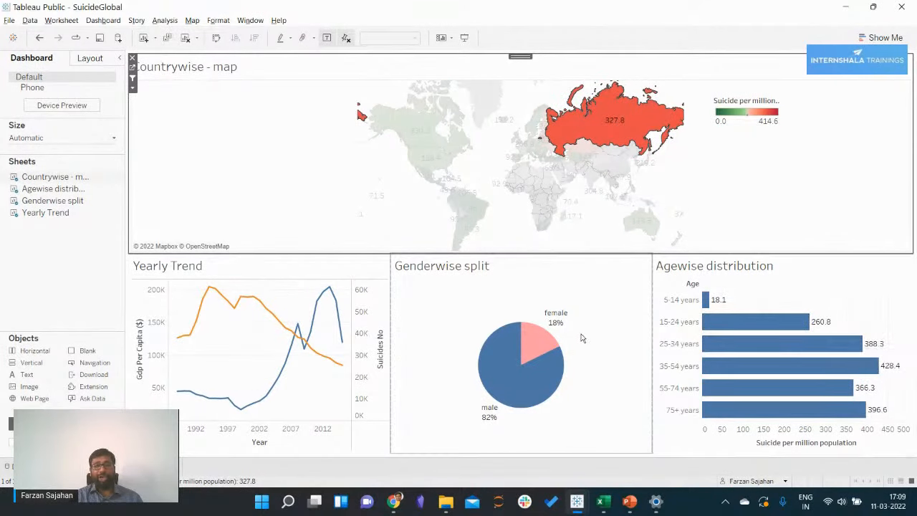
# Put the dashboard away and connect the Book3 workbook to the Suicide Data text file
pyautogui.click(846, 7)
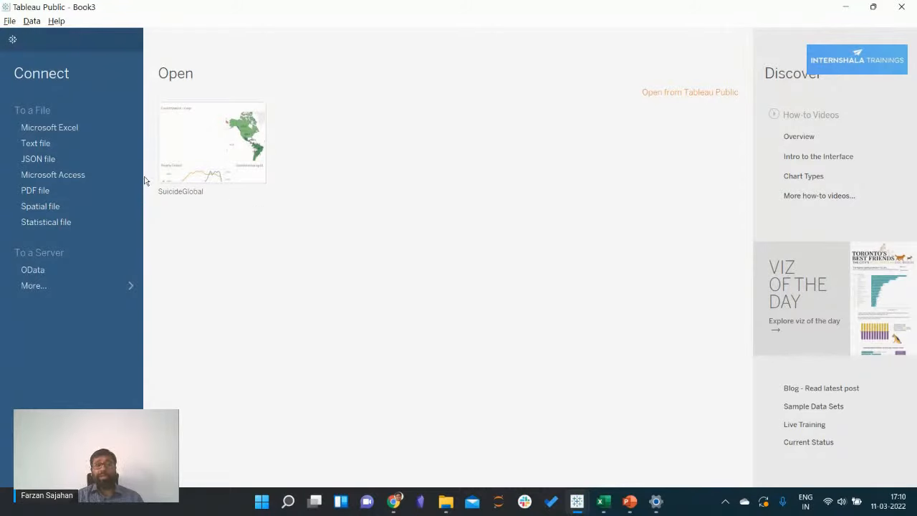
pyautogui.click(38, 144)
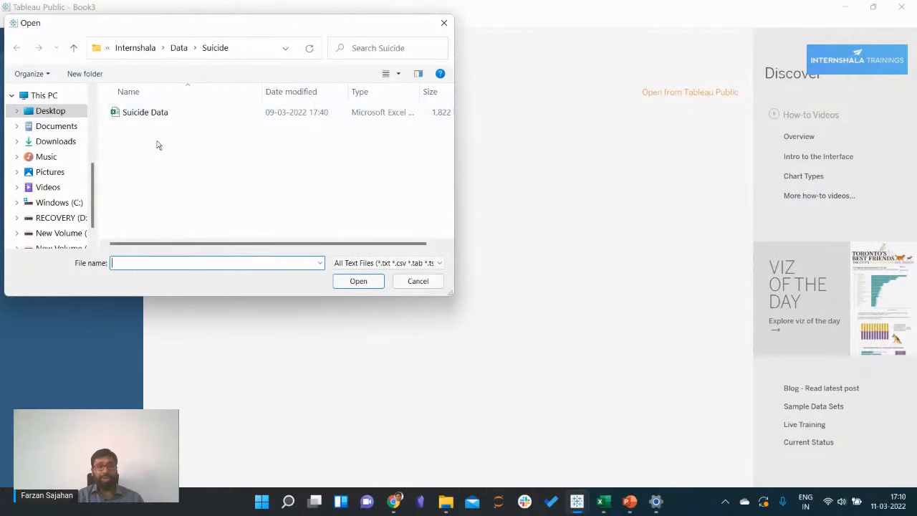
pyautogui.click(154, 119)
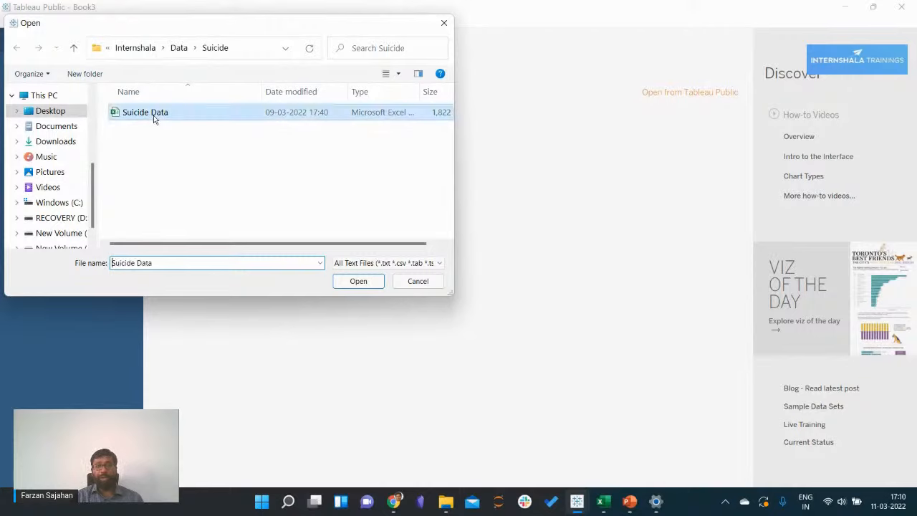
pyautogui.click(357, 283)
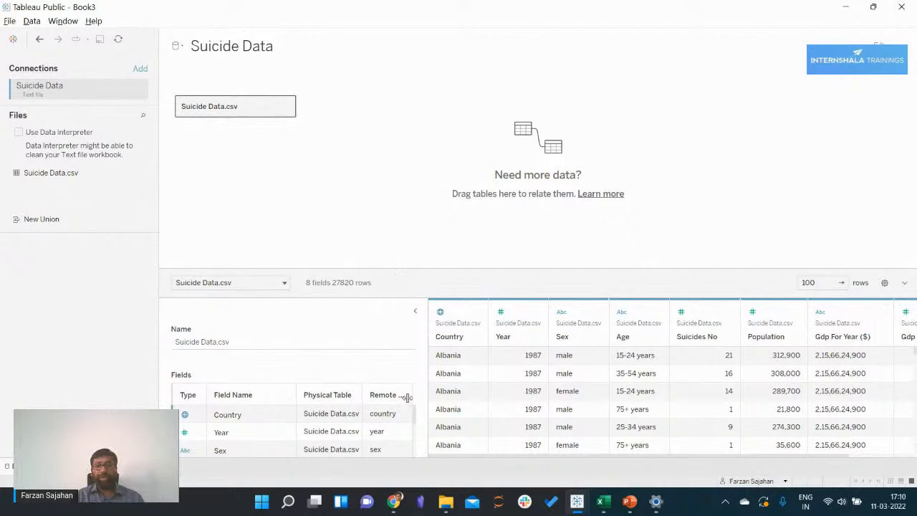
# Look through the field list, collapse the table details and enlarge the data preview grid to show more rows
pyautogui.scroll(-3, 337, 421)
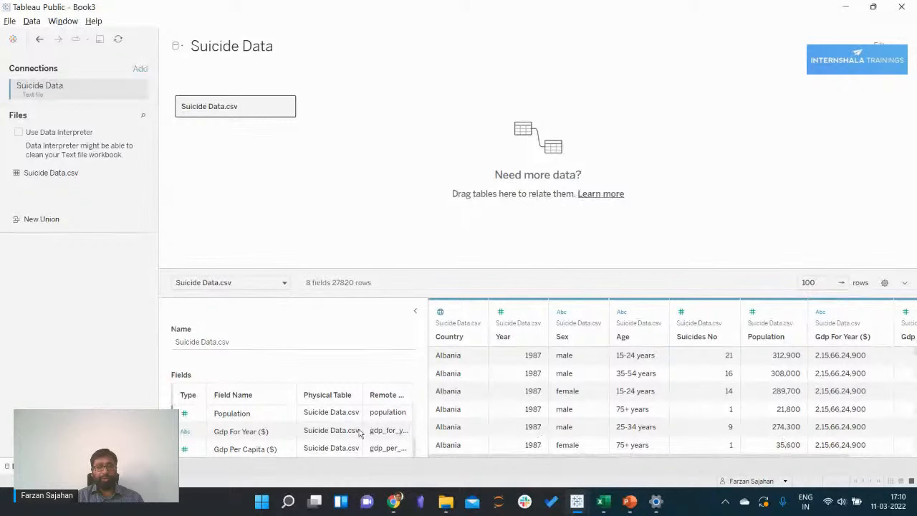
pyautogui.scroll(3, 257, 444)
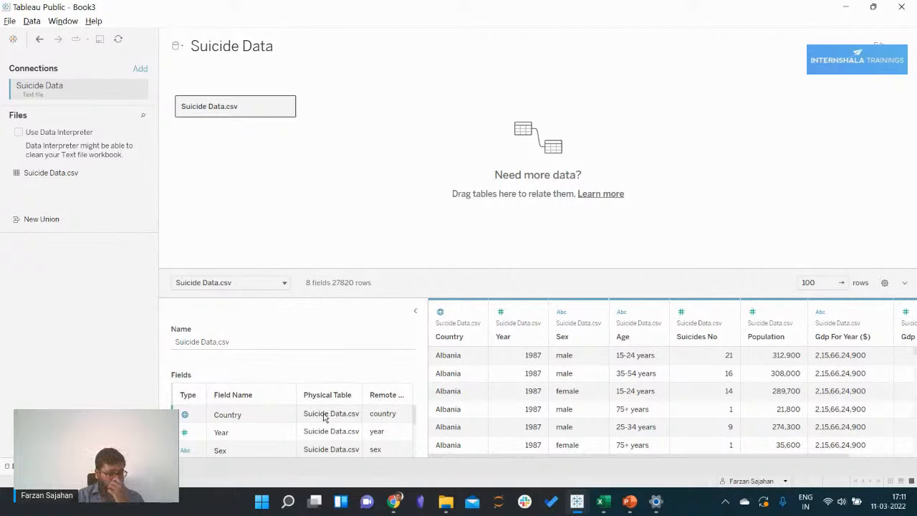
pyautogui.scroll(-3, 391, 413)
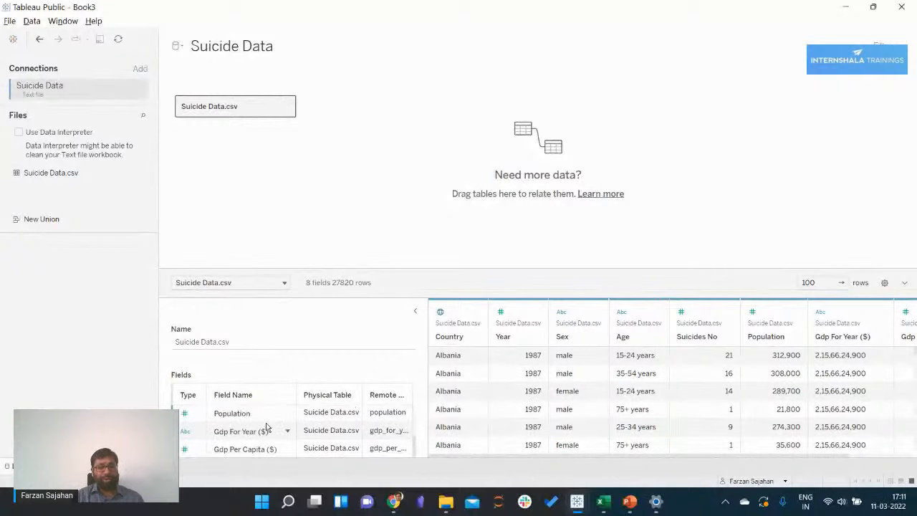
pyautogui.click(415, 313)
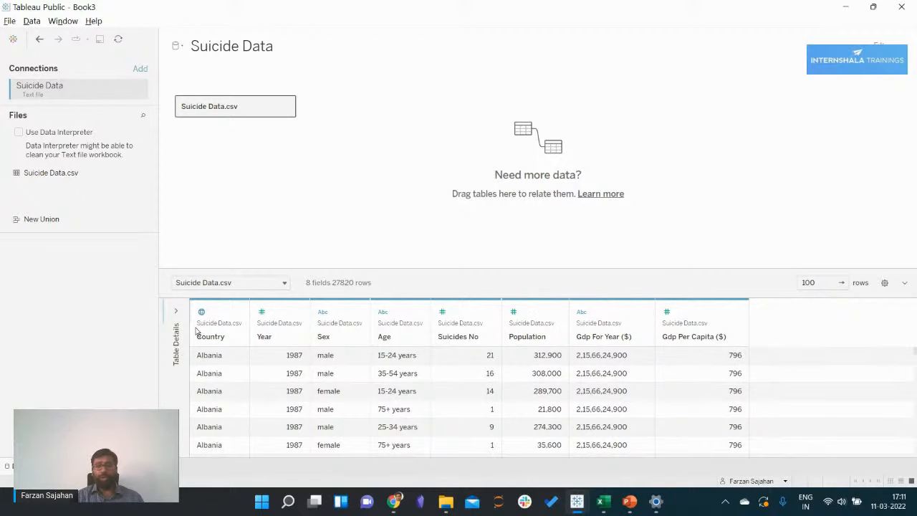
pyautogui.moveTo(618, 270); pyautogui.dragTo(602, 195)
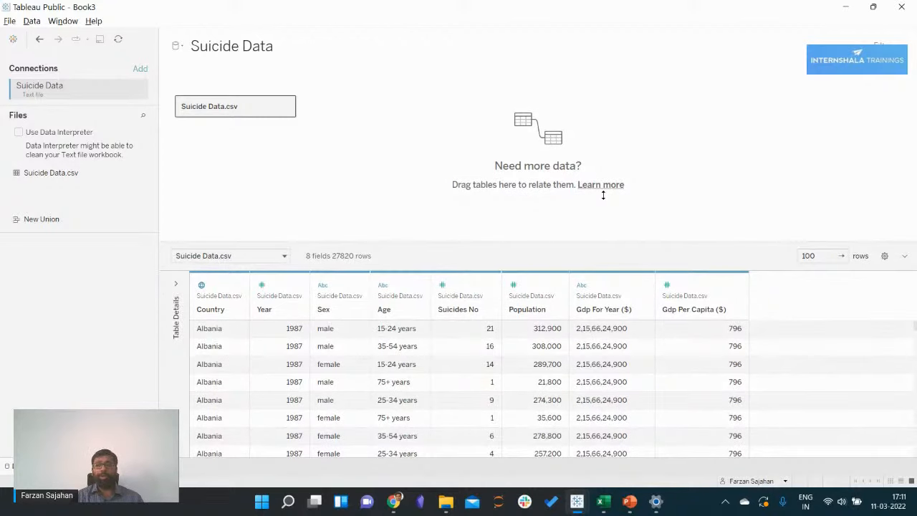
pyautogui.moveTo(603, 195); pyautogui.dragTo(605, 138)
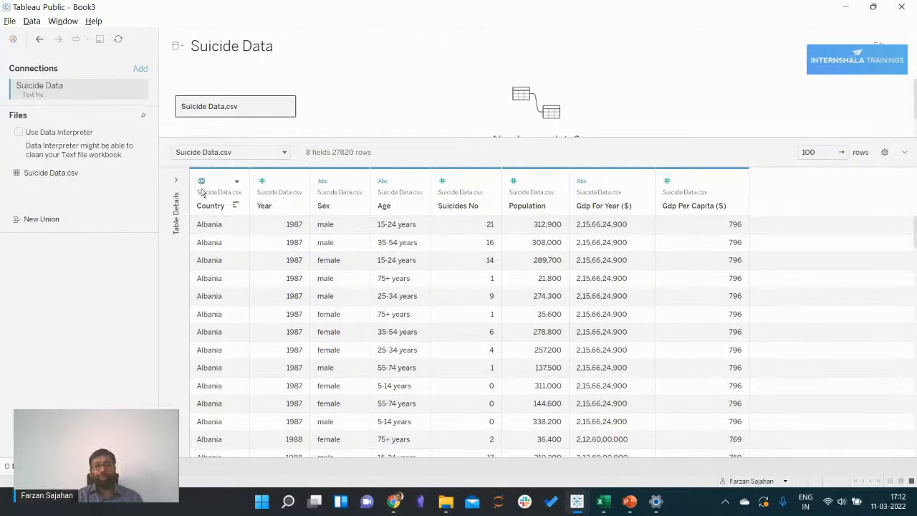
# Check the data type and geographic role options of the Country field without changing them
pyautogui.click(201, 184)
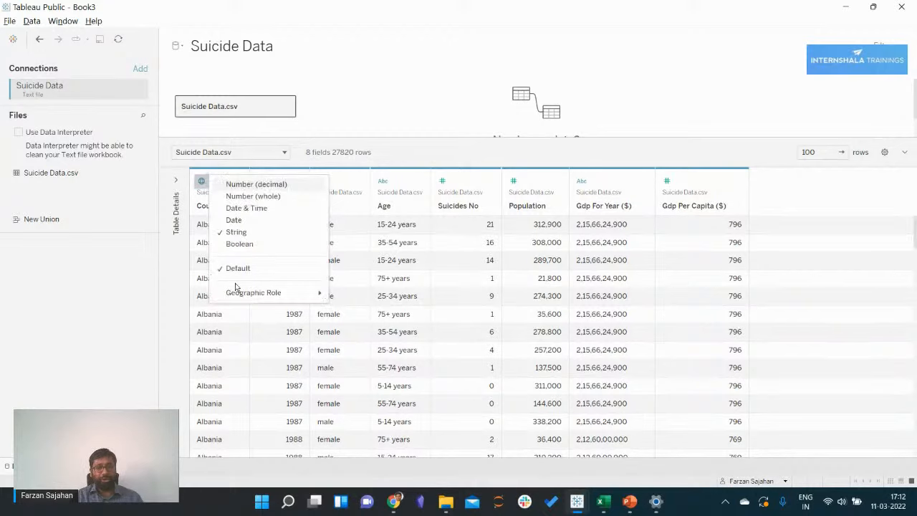
pyautogui.moveTo(247, 295)
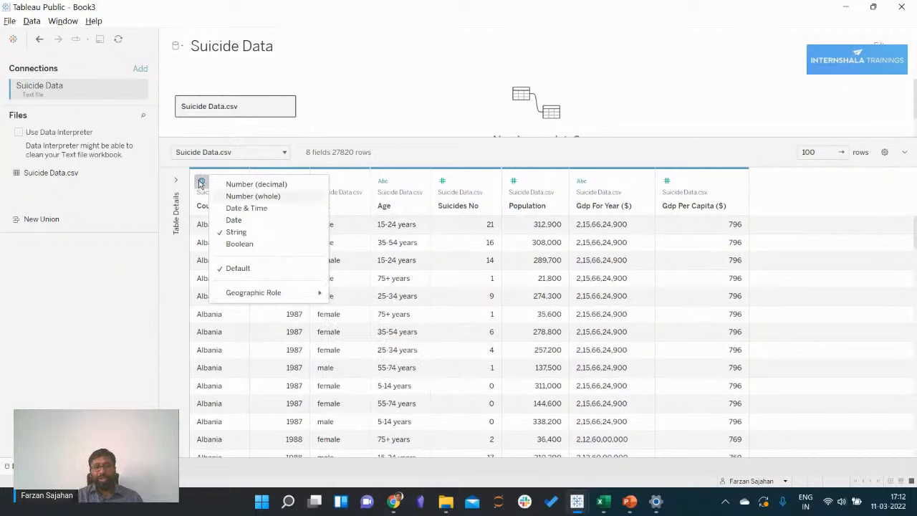
pyautogui.click(227, 169)
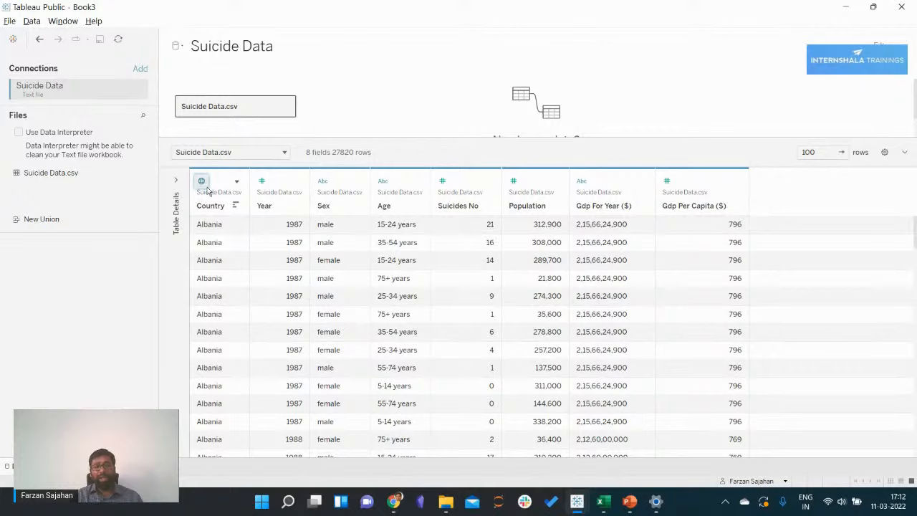
# Change the Year field's data type to Date and check the data type options of Suicides No
pyautogui.click(262, 183)
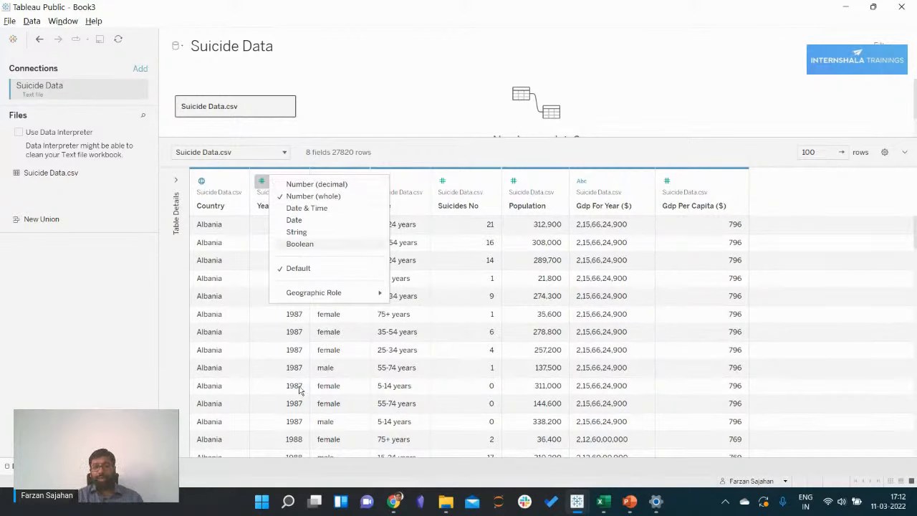
pyautogui.click(295, 220)
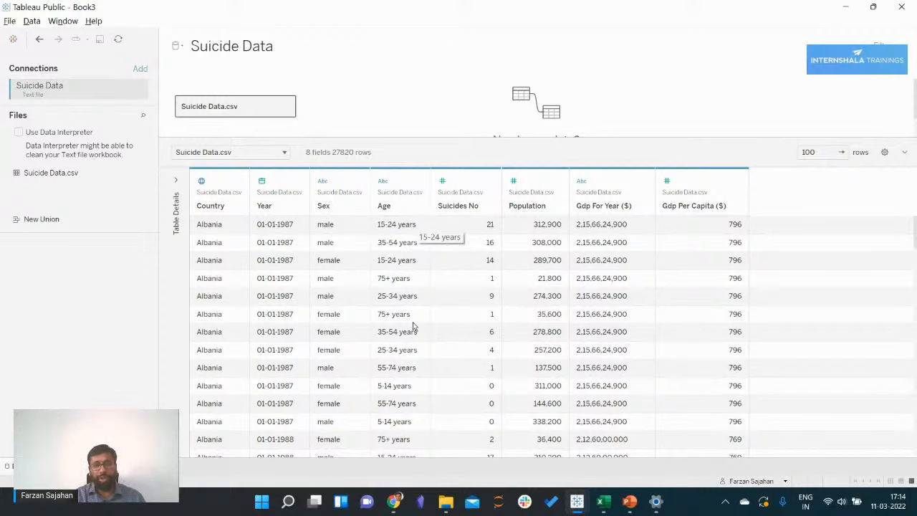
pyautogui.click(441, 183)
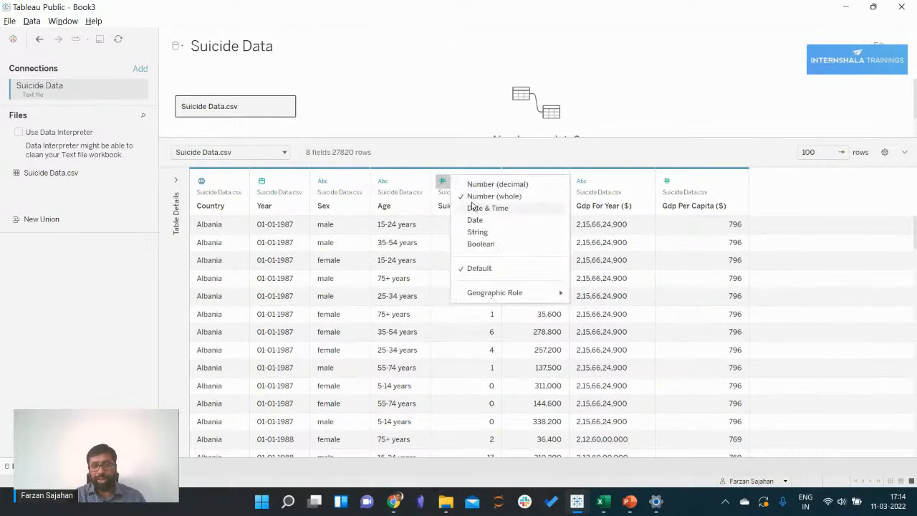
pyautogui.click(842, 234)
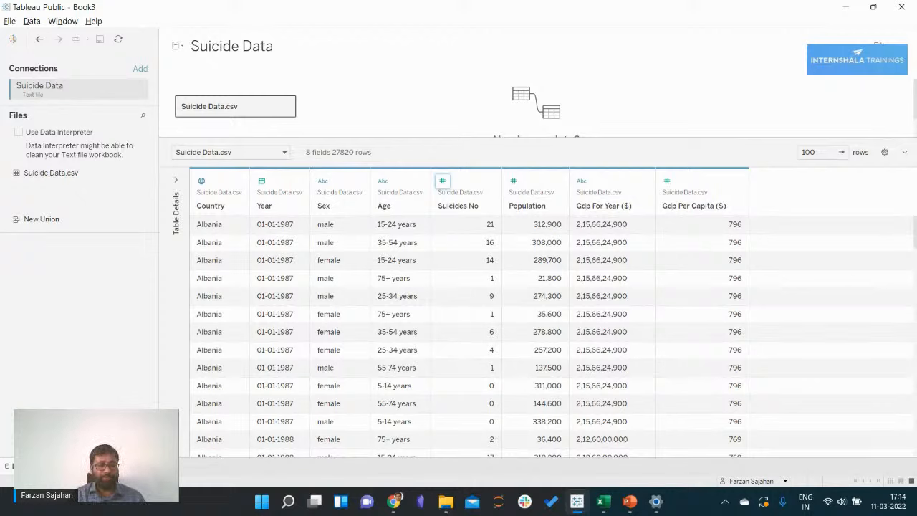
# Examine how the fields are classified in Sheet 1, and inspect the Gdp For Year ($) values in the data source preview
pyautogui.click(70, 465)
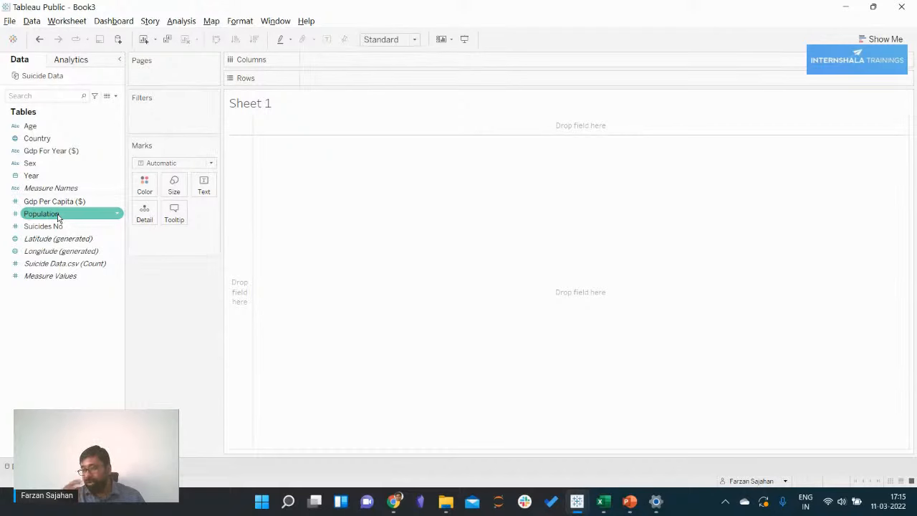
pyautogui.click(28, 466)
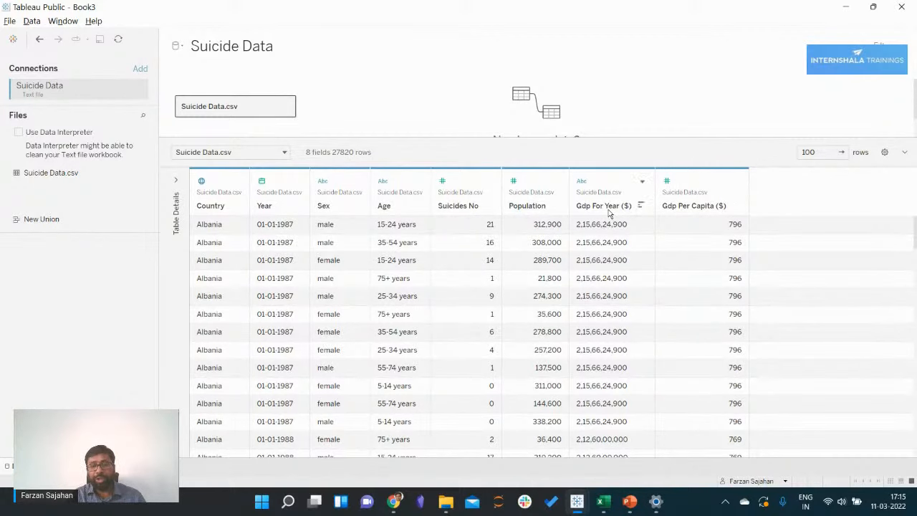
pyautogui.scroll(-3, 607, 279)
pyautogui.scroll(-2, 608, 287)
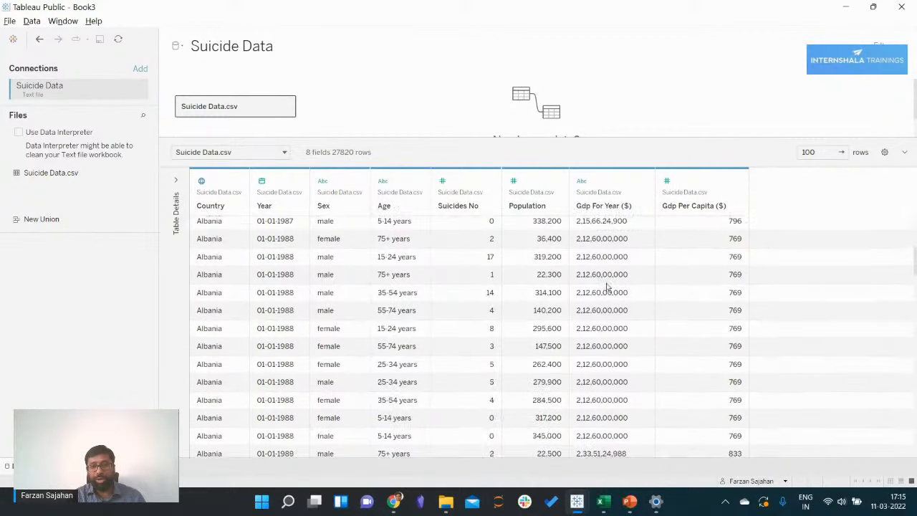
pyautogui.scroll(3, 608, 290)
pyautogui.scroll(2, 610, 292)
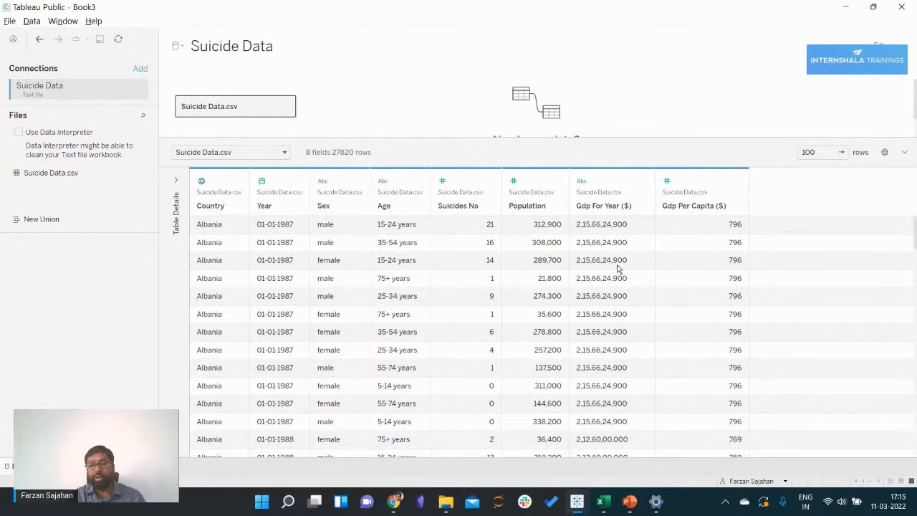
# Change the Gdp For Year ($) field's data type to Number (decimal) and check the column's values in the data preview
pyautogui.scroll(-20, 618, 270)
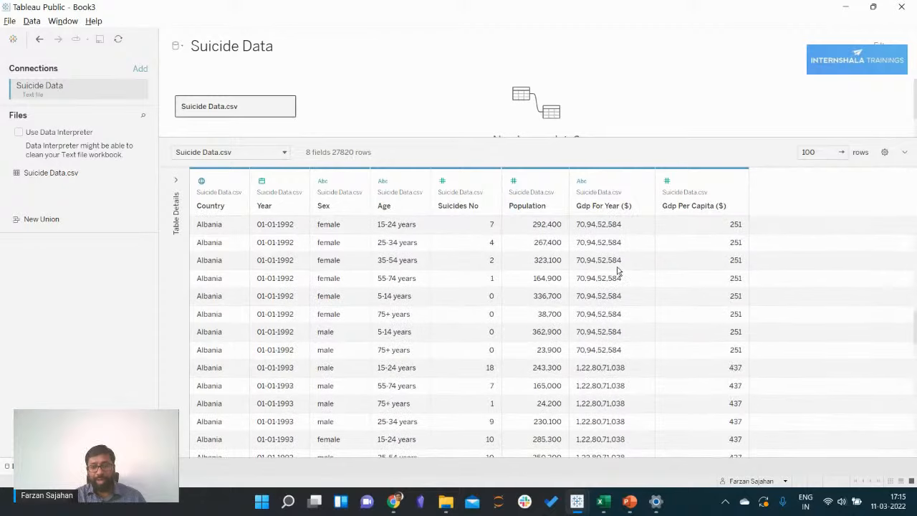
pyautogui.scroll(18, 618, 269)
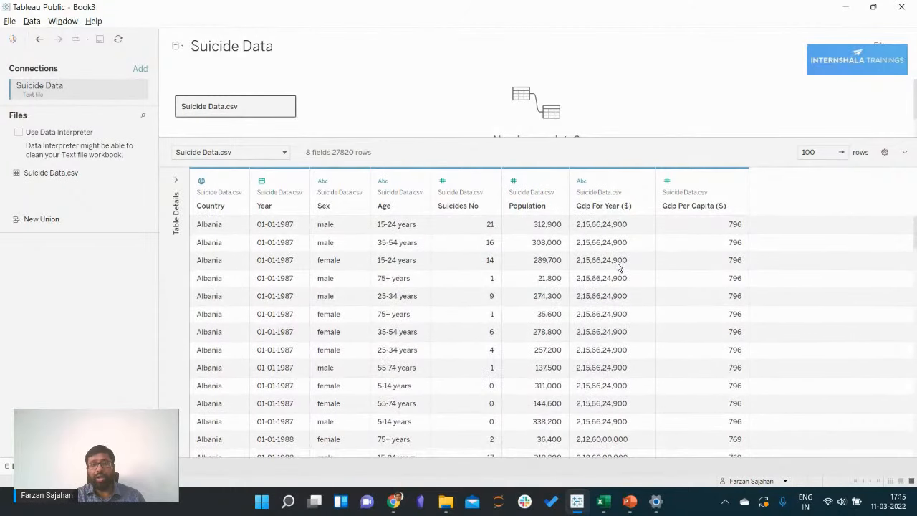
pyautogui.click(581, 181)
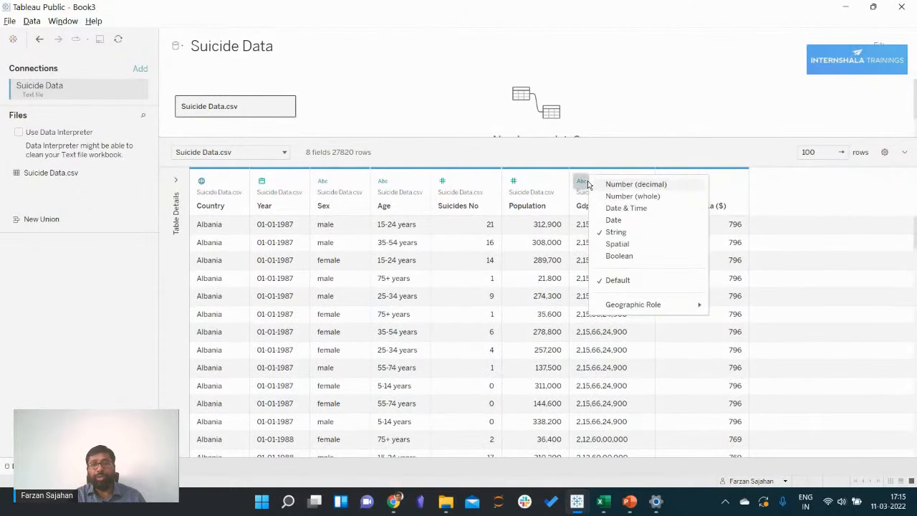
pyautogui.click(629, 185)
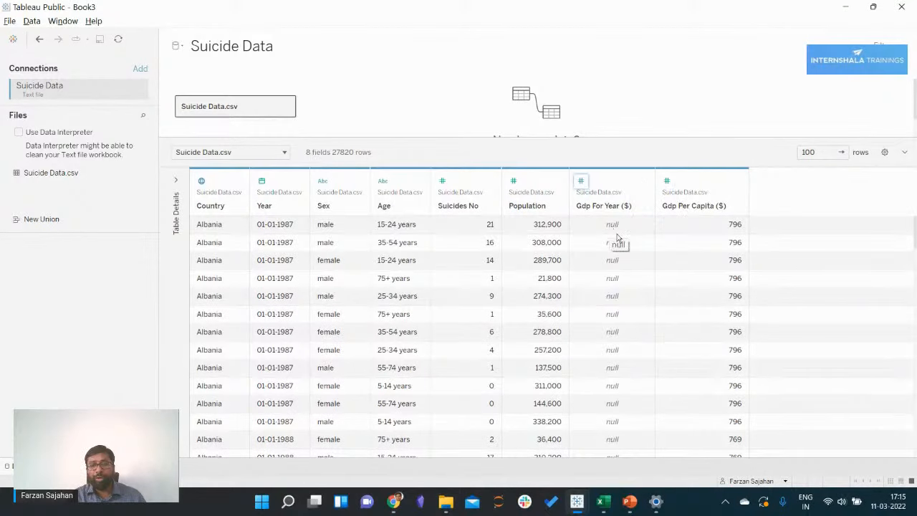
pyautogui.scroll(-6, 618, 306)
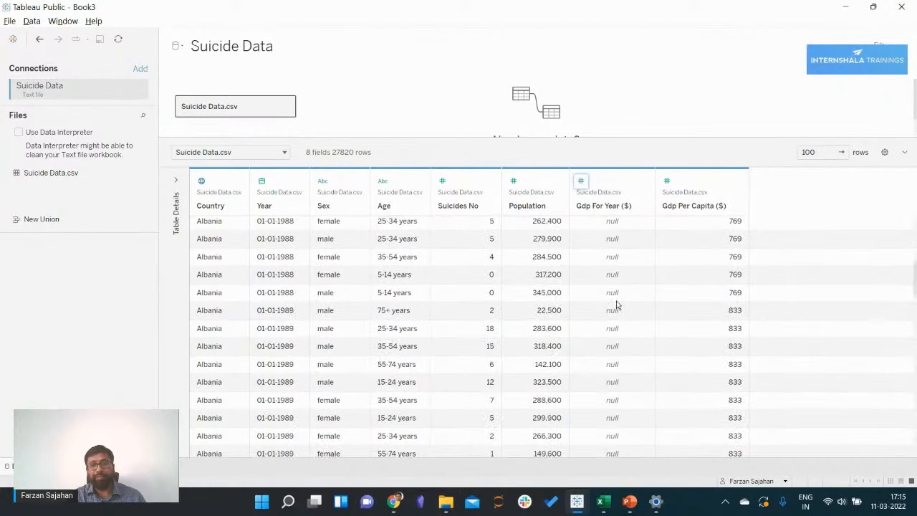
pyautogui.scroll(-20, 617, 306)
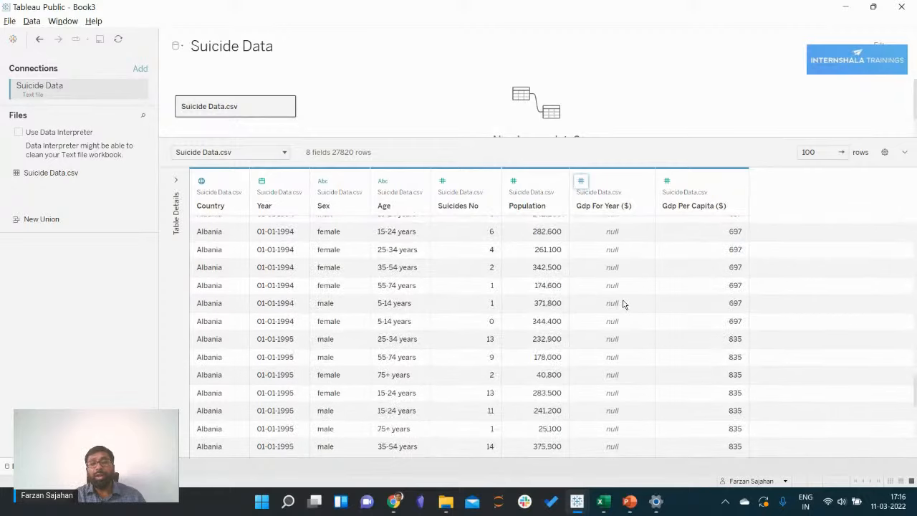
pyautogui.scroll(-10, 623, 305)
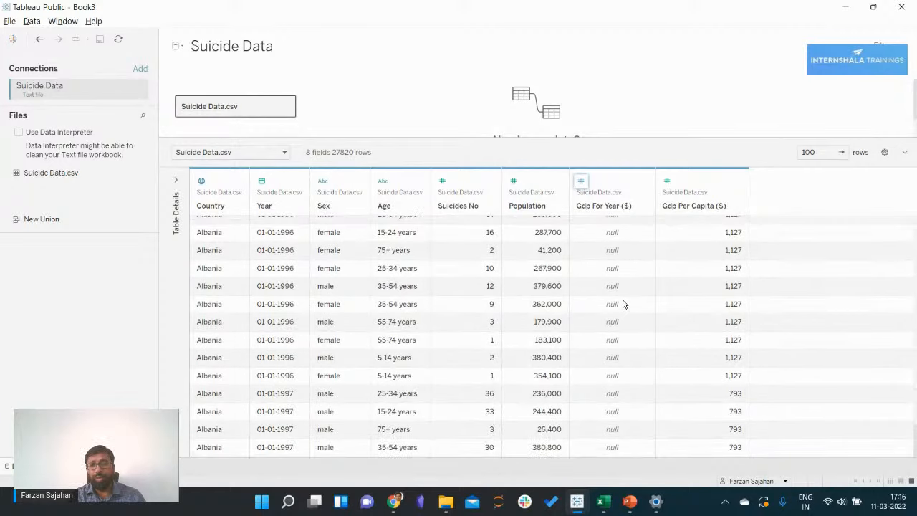
pyautogui.scroll(15, 622, 304)
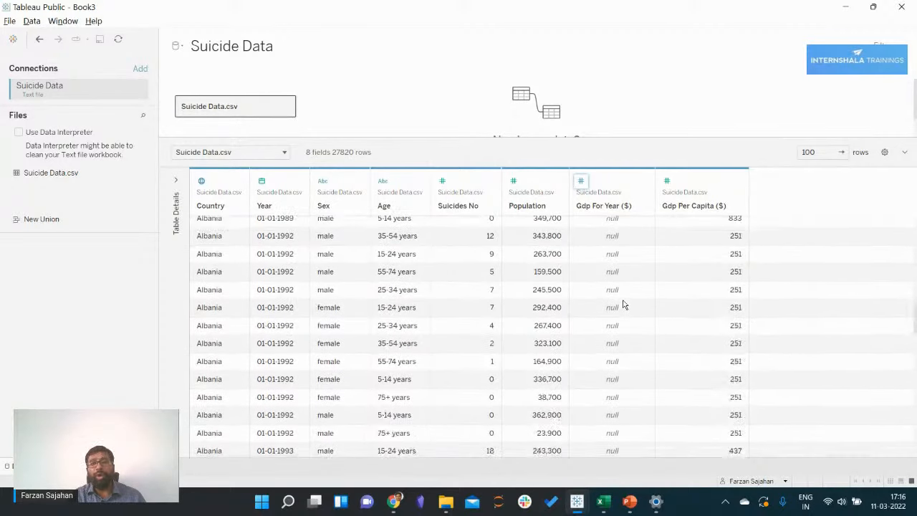
pyautogui.scroll(15, 622, 304)
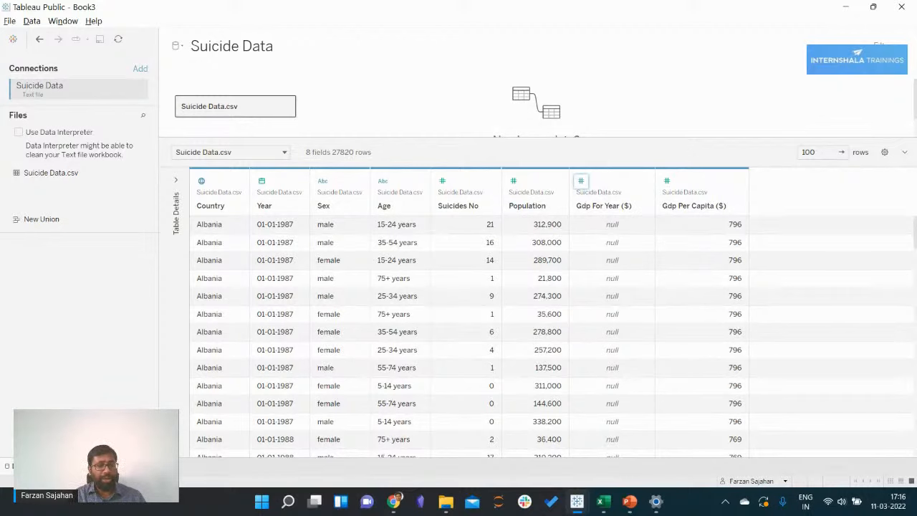
# Build a line chart in Sheet 1 with continuous YEAR(Year) in Columns and SUM(Suicides No) in Rows, and inspect its trend
pyautogui.click(68, 465)
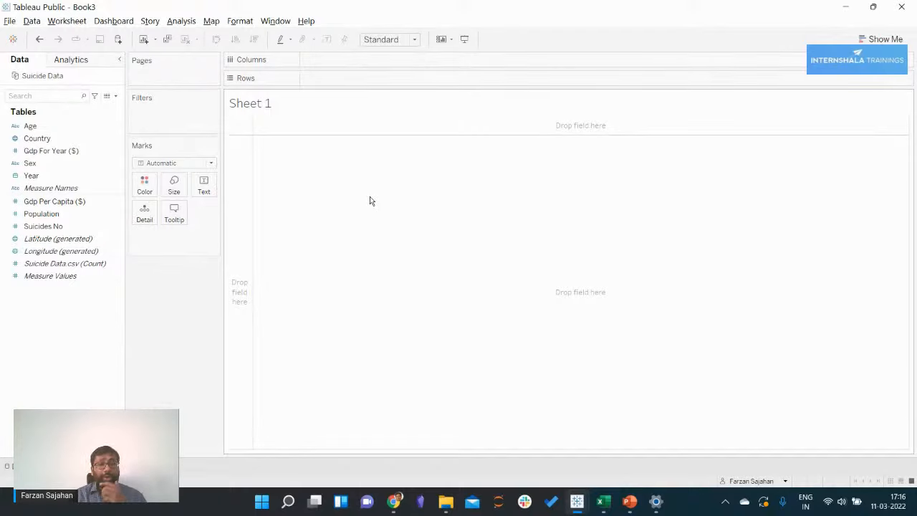
pyautogui.click(54, 180)
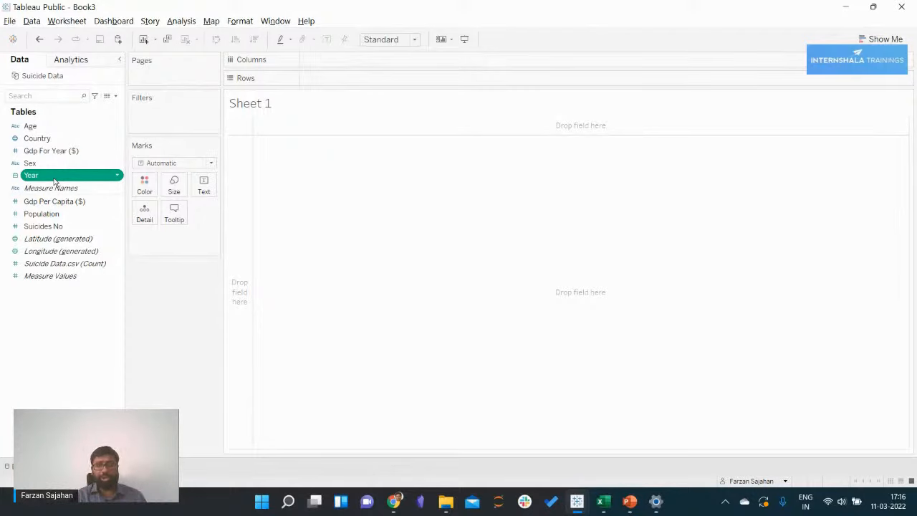
pyautogui.moveTo(54, 180); pyautogui.dragTo(343, 65)
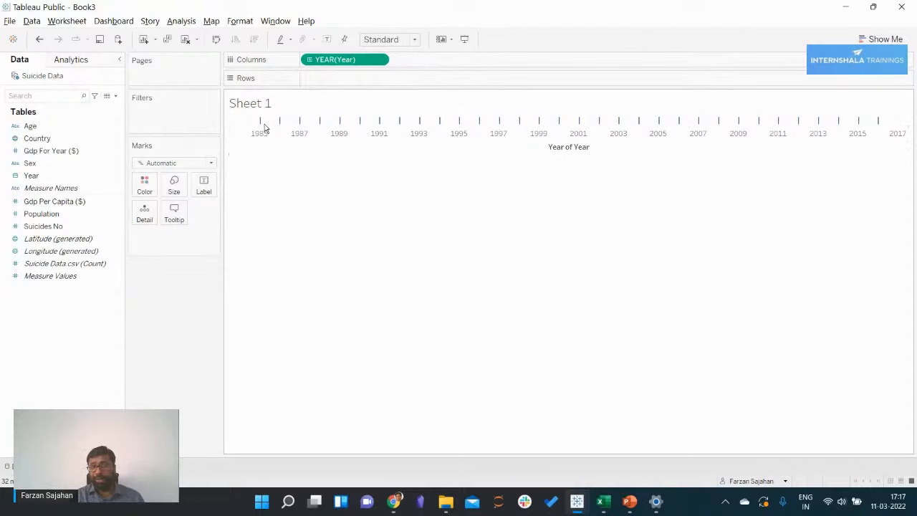
pyautogui.moveTo(260, 122)
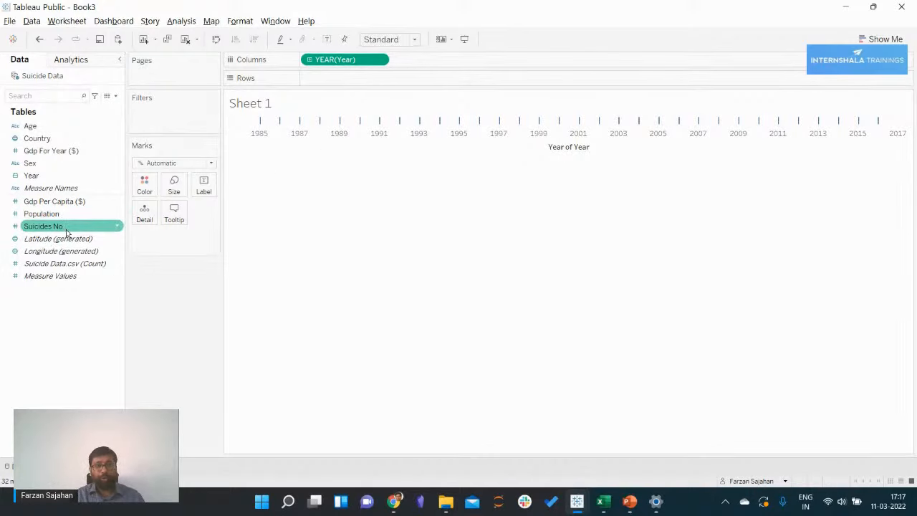
pyautogui.moveTo(63, 231)
pyautogui.mouseDown()
pyautogui.moveTo(354, 88)
pyautogui.moveTo(343, 84)
pyautogui.mouseUp()
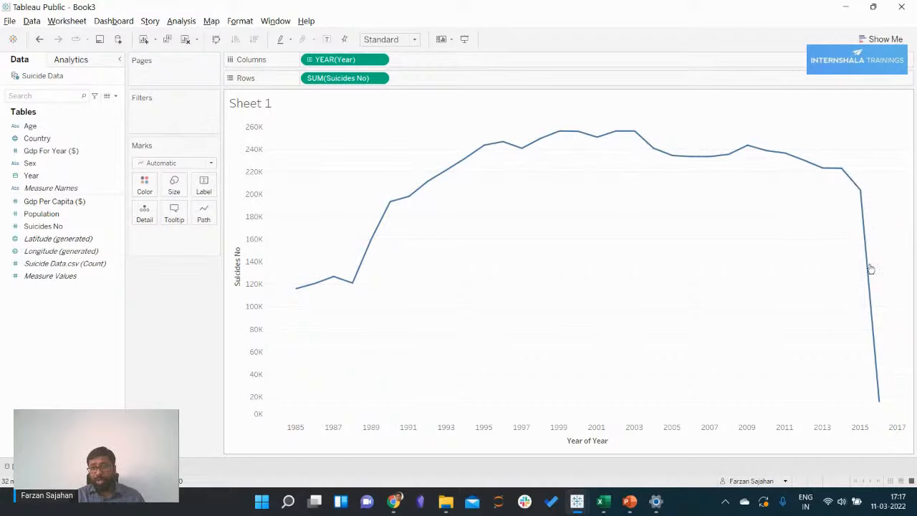
pyautogui.moveTo(882, 412)
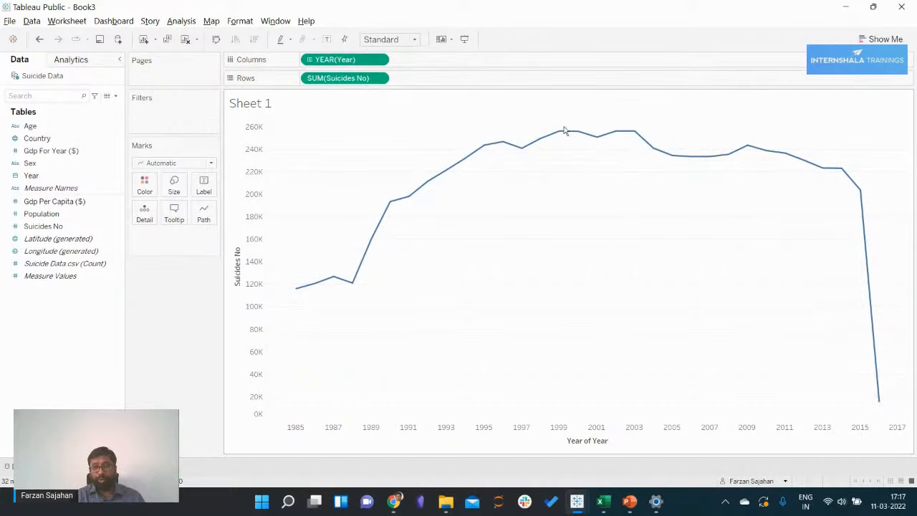
pyautogui.moveTo(567, 136)
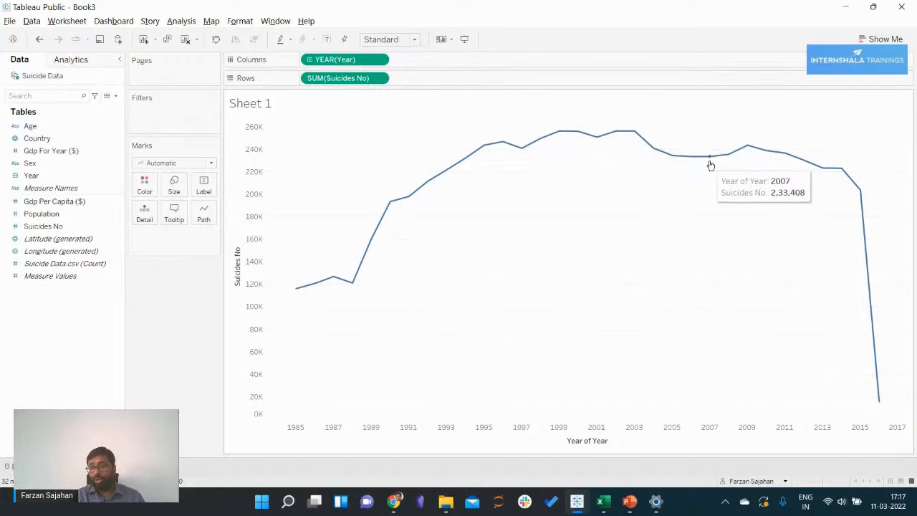
pyautogui.moveTo(730, 159)
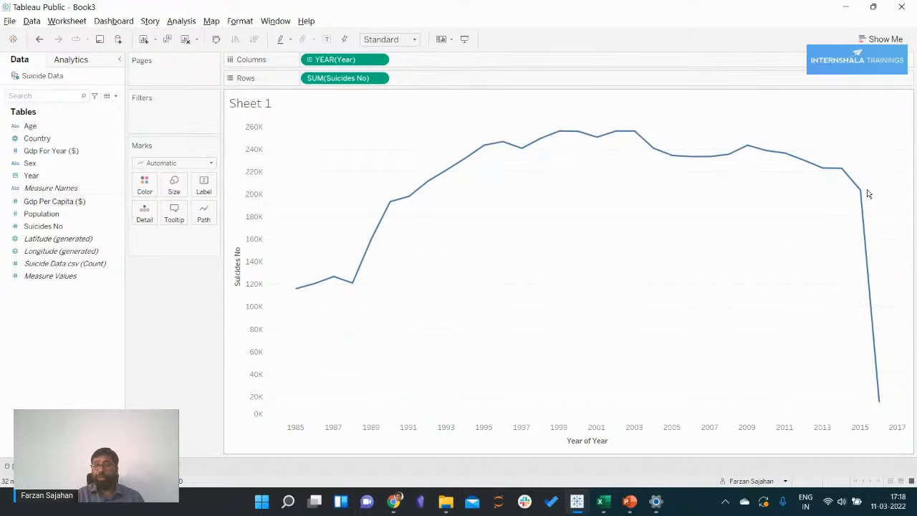
pyautogui.moveTo(862, 193)
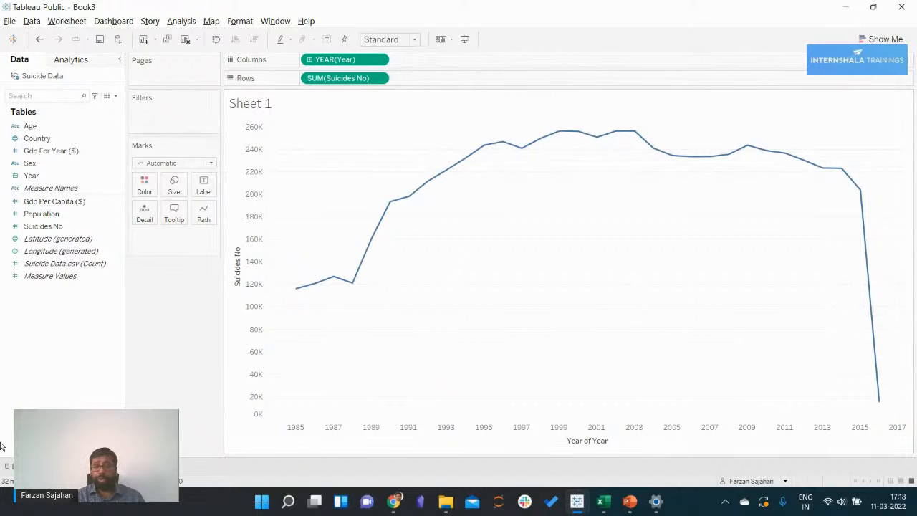
# Begin a data source filter on the Year field, filtering by Years
pyautogui.click(27, 466)
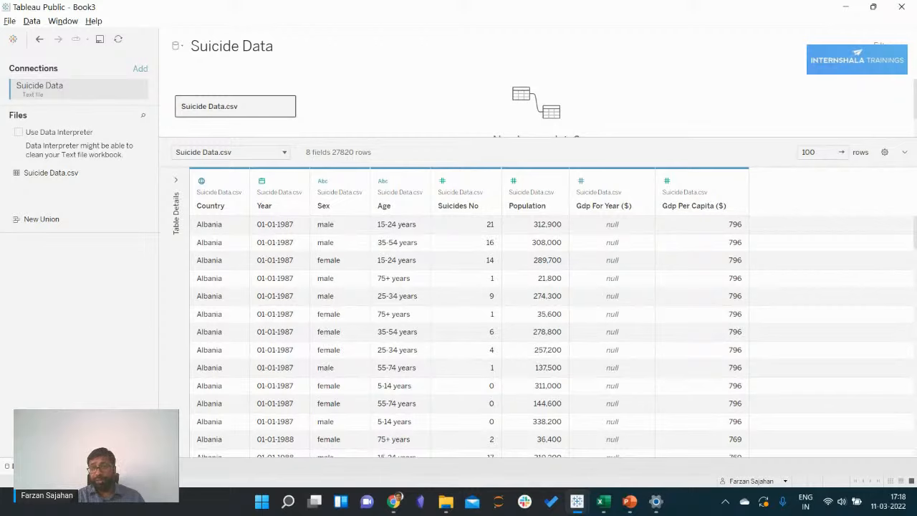
pyautogui.click(888, 61)
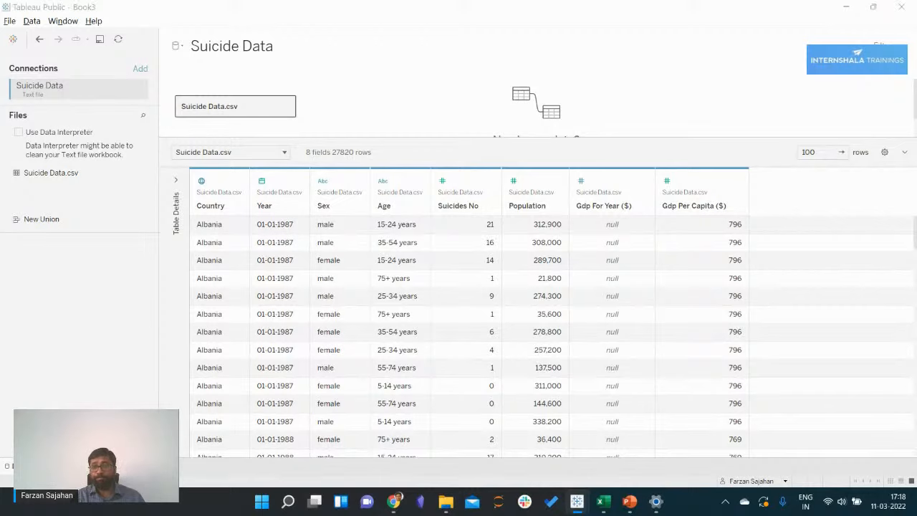
pyautogui.click(361, 267)
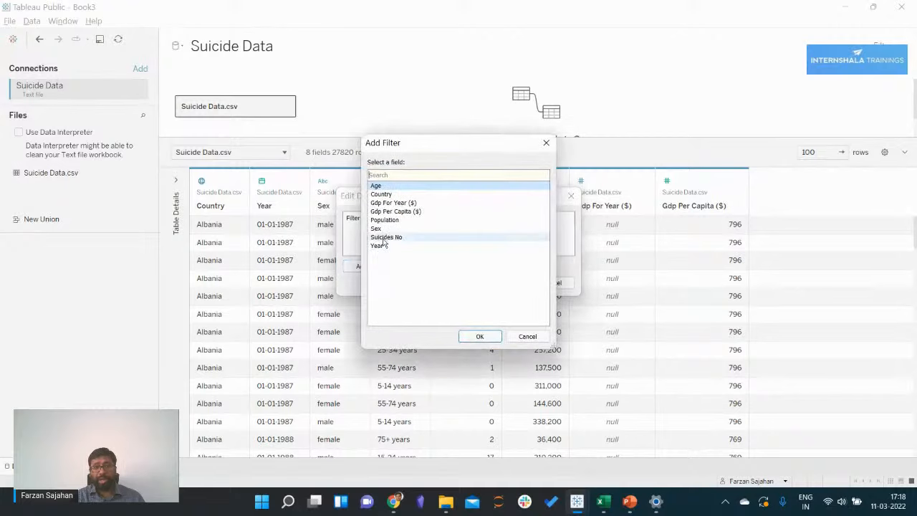
pyautogui.click(380, 244)
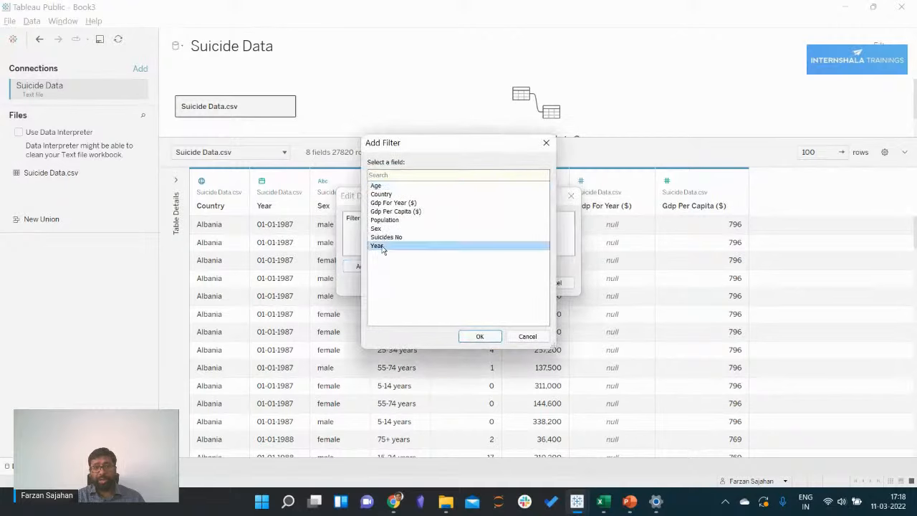
pyautogui.click(479, 336)
pyautogui.click(410, 204)
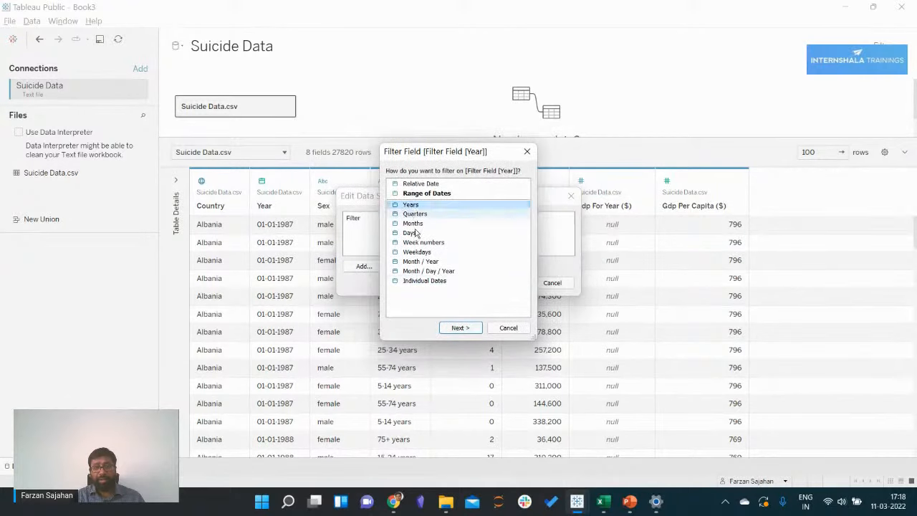
pyautogui.click(459, 328)
# Include every year except 2016 in the Year filter and apply it to the data source
pyautogui.scroll(-2, 390, 251)
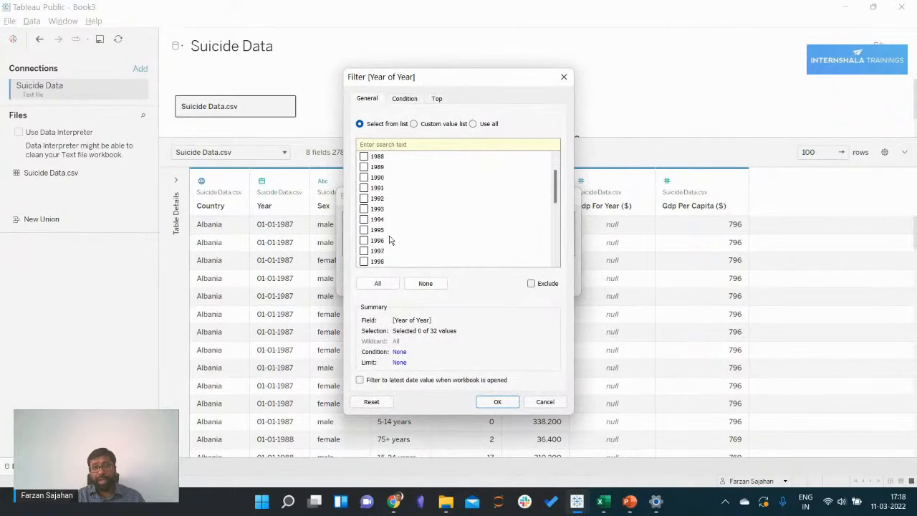
pyautogui.click(377, 283)
pyautogui.scroll(-6, 380, 243)
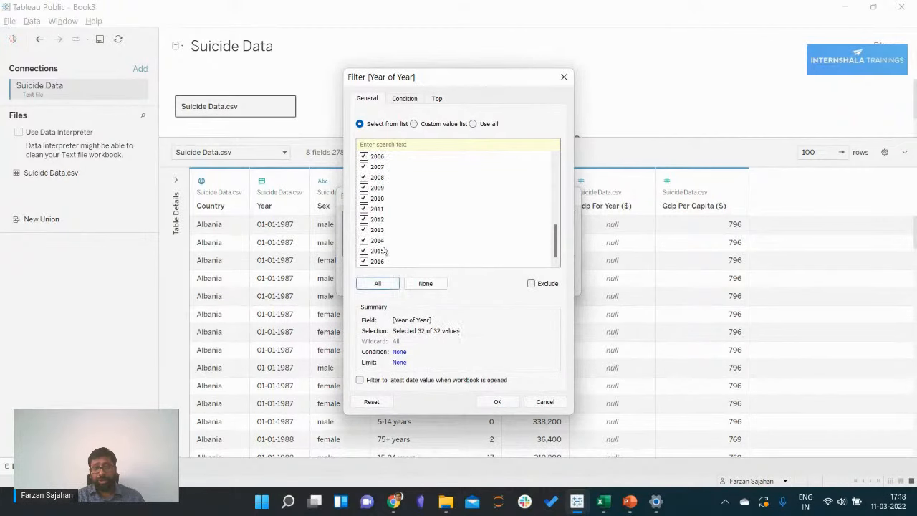
pyautogui.click(372, 263)
pyautogui.click(365, 261)
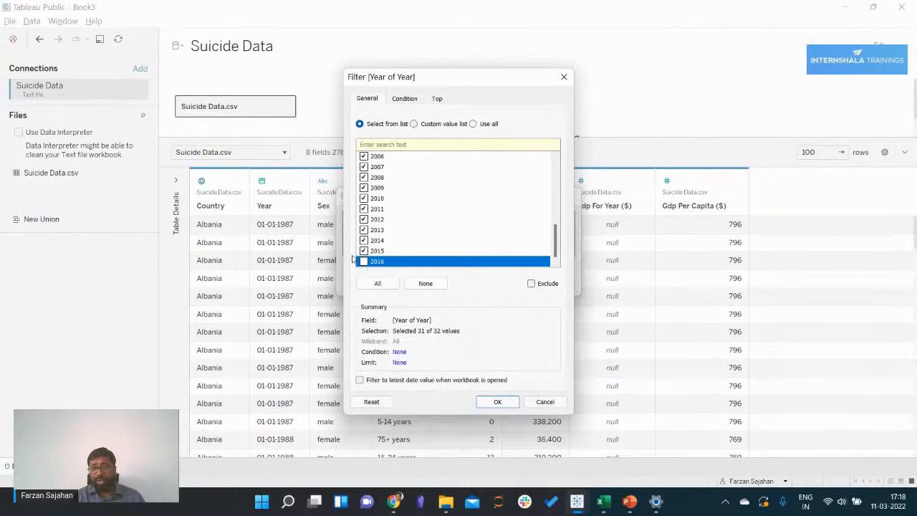
pyautogui.click(499, 402)
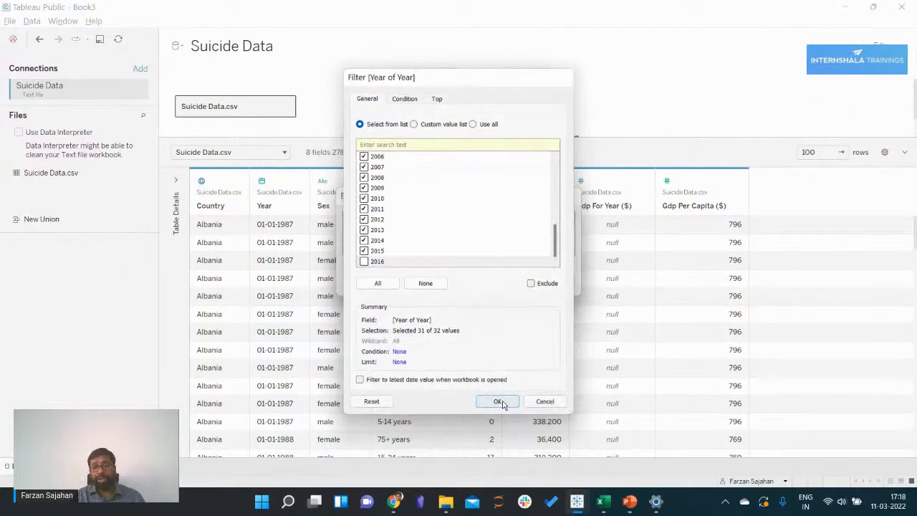
pyautogui.click(503, 283)
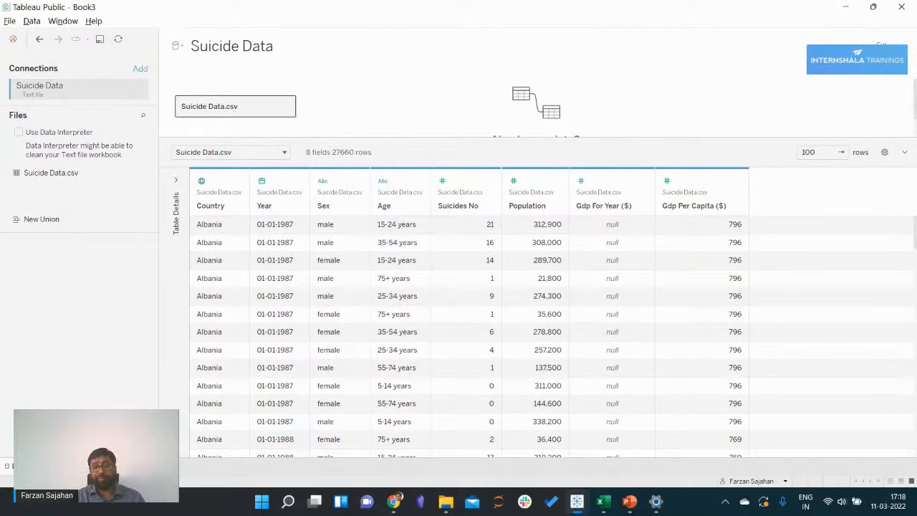
# Check the filtered line chart in Sheet 1 and rename the sheet as Yearly Trend
pyautogui.click(66, 466)
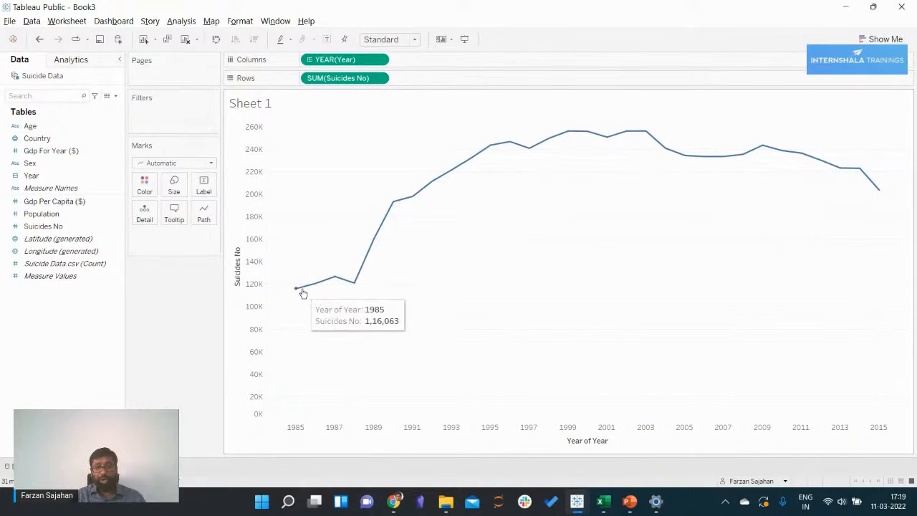
pyautogui.moveTo(310, 293)
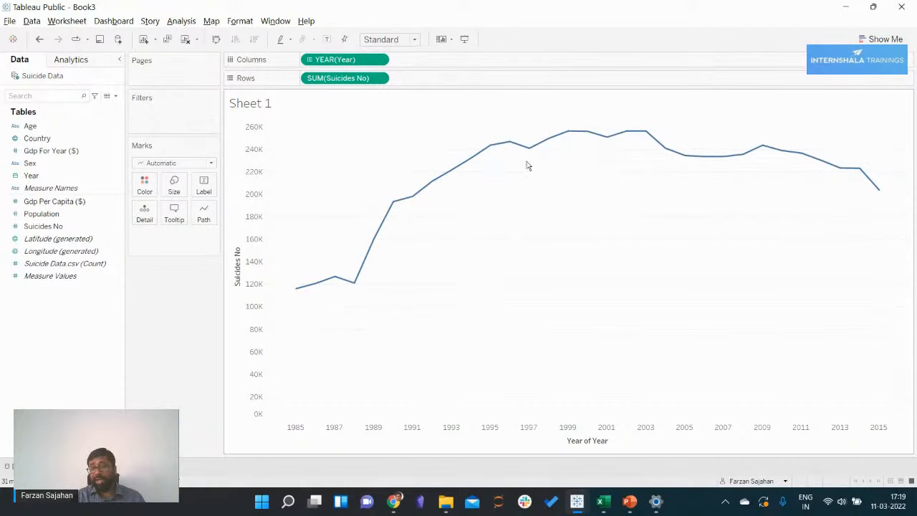
pyautogui.moveTo(528, 150)
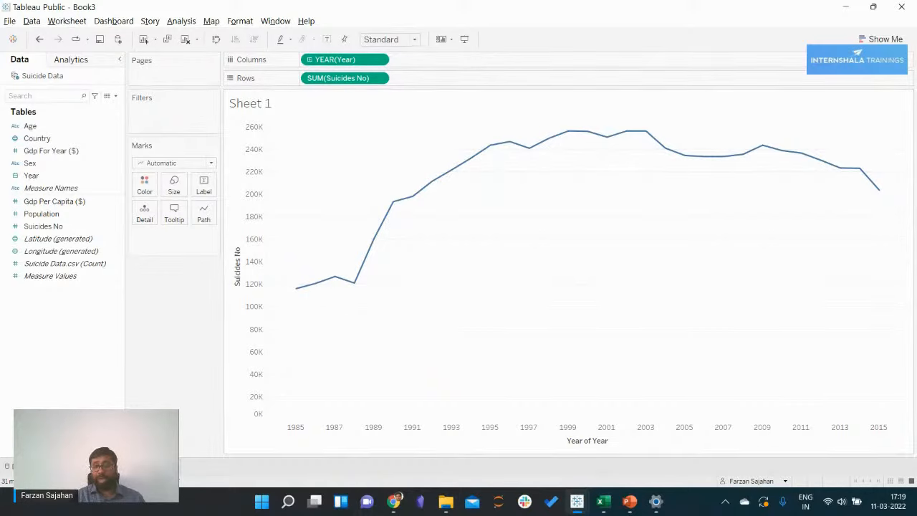
pyautogui.click(167, 406)
pyautogui.rightClick(106, 464)
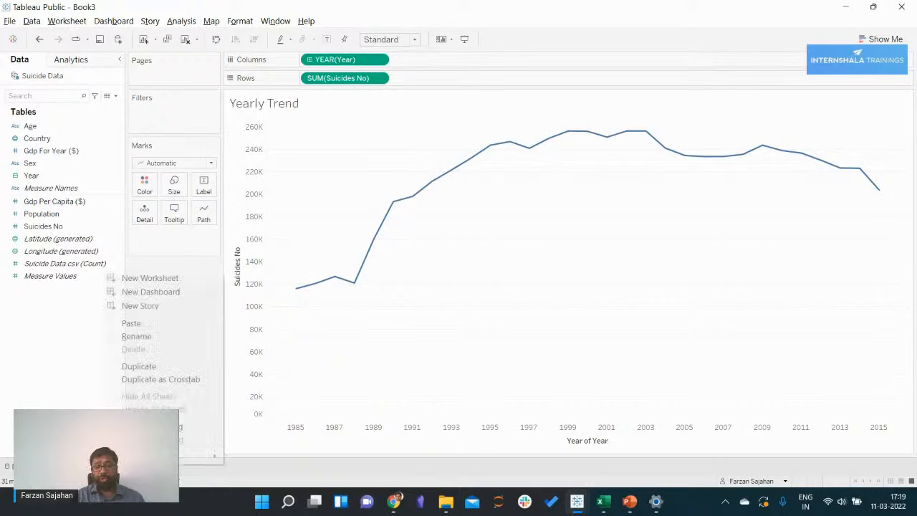
pyautogui.click(145, 336)
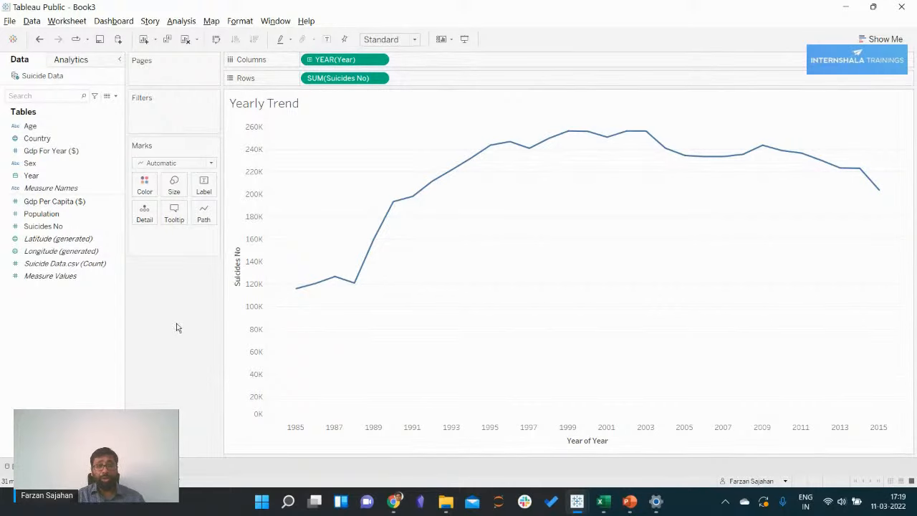
# Make the Yearly Trend sheet's title bold
pyautogui.doubleClick(276, 103)
pyautogui.moveTo(423, 205); pyautogui.dragTo(308, 200)
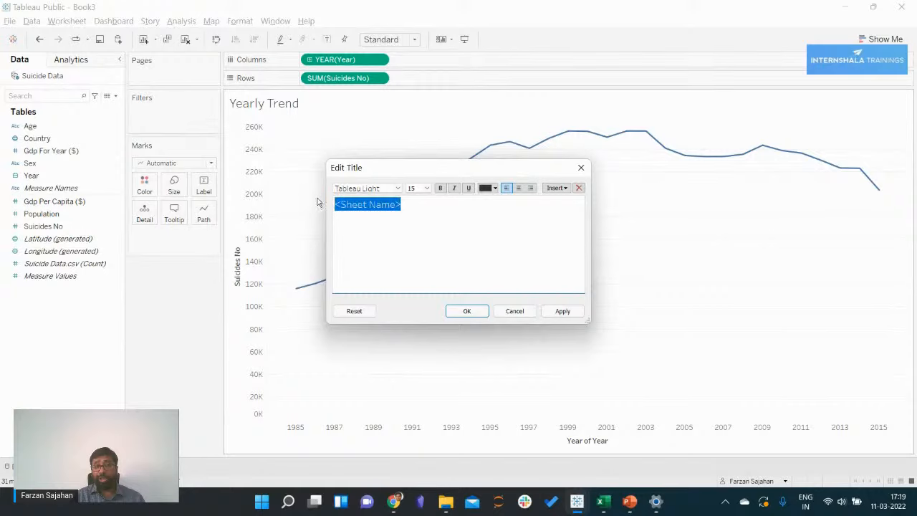
pyautogui.hotkey('ctrl', 'b')
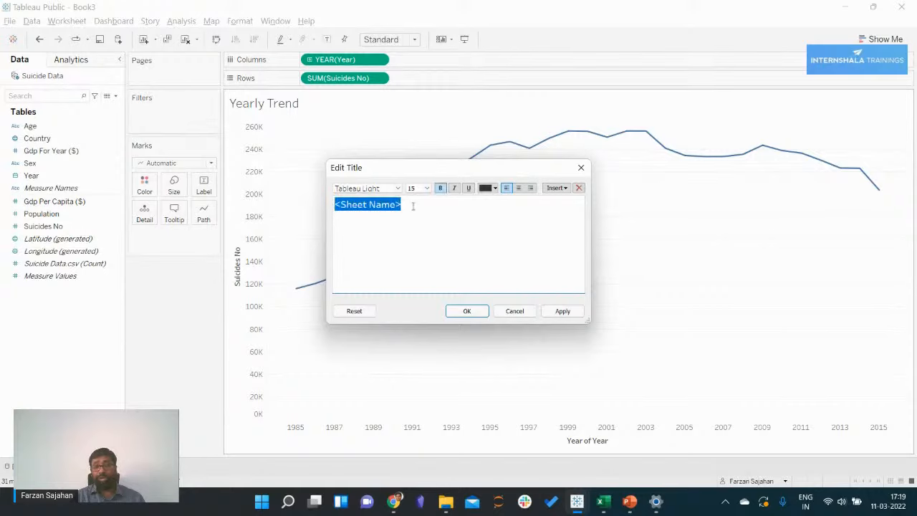
pyautogui.click(469, 316)
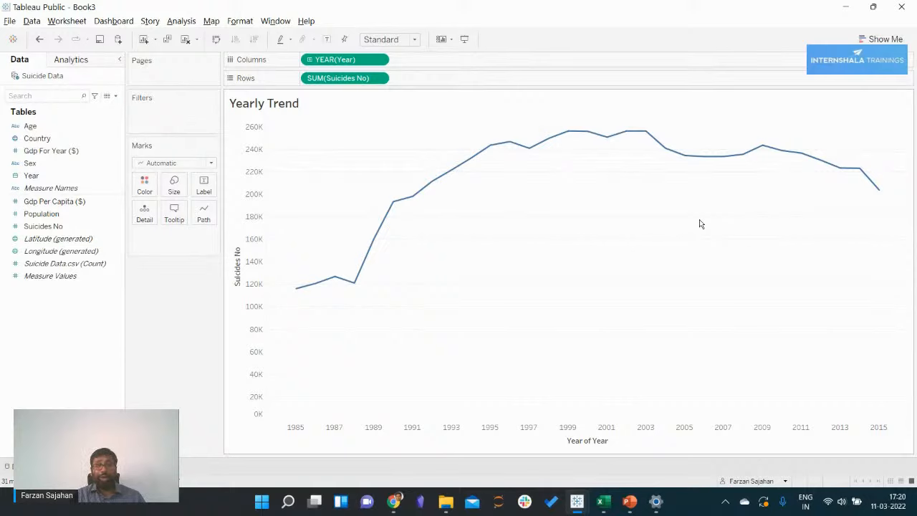
# Switch to the Internshala Trainings window in Chrome and read question 1 of the Webinar Quiz
pyautogui.hotkey('alt', 'Tab')
pyautogui.hotkey('alt', 'Tab')
pyautogui.hotkey('alt', 'Tab')
pyautogui.hotkey('alt', 'Tab')
pyautogui.hotkey('alt', 'Tab')
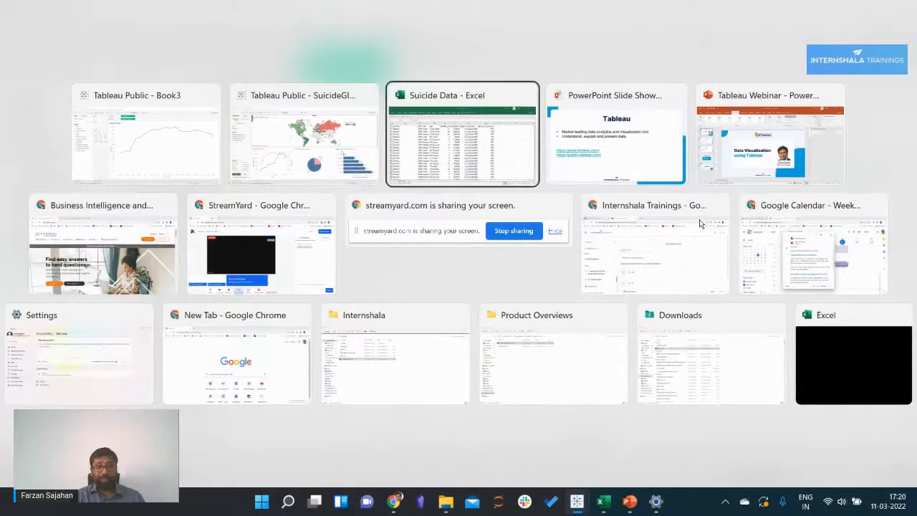
pyautogui.hotkey('alt', 'Tab')
pyautogui.hotkey('alt', 'Tab')
pyautogui.hotkey('alt', 'Tab')
pyautogui.hotkey('alt', 'Tab')
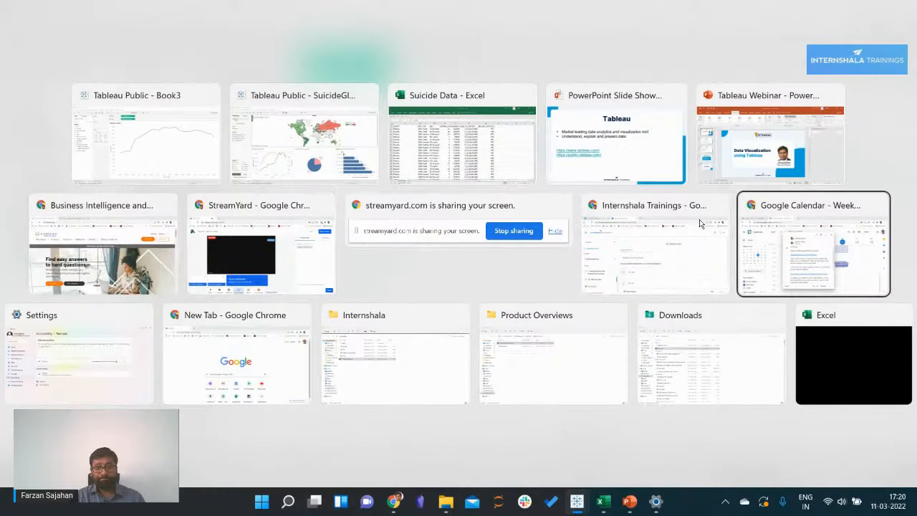
pyautogui.hotkey('alt', 'shift', 'Tab')
pyautogui.scroll(-1, 644, 278)
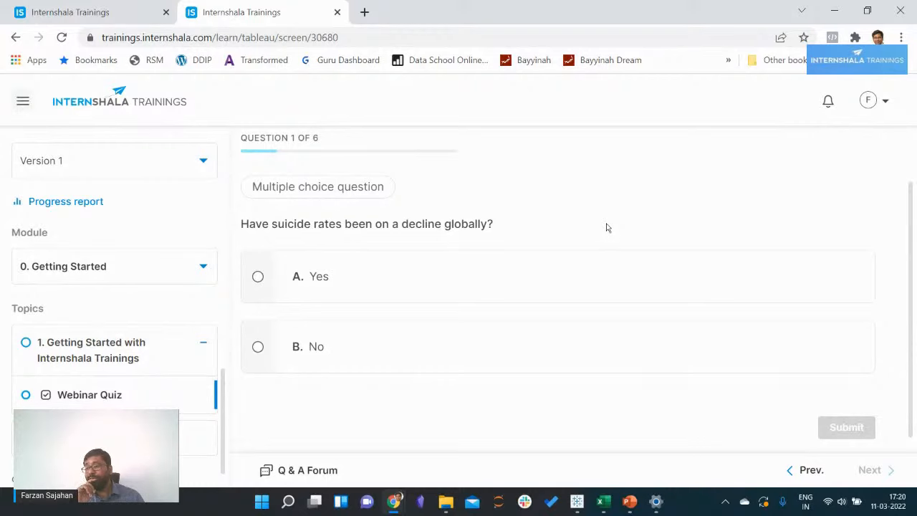
# Check the Yearly Trend chart in Tableau Public, then submit Yes in the Chrome quiz for whether suicide rates have been declining globally
pyautogui.hotkey('alt', 'Tab')
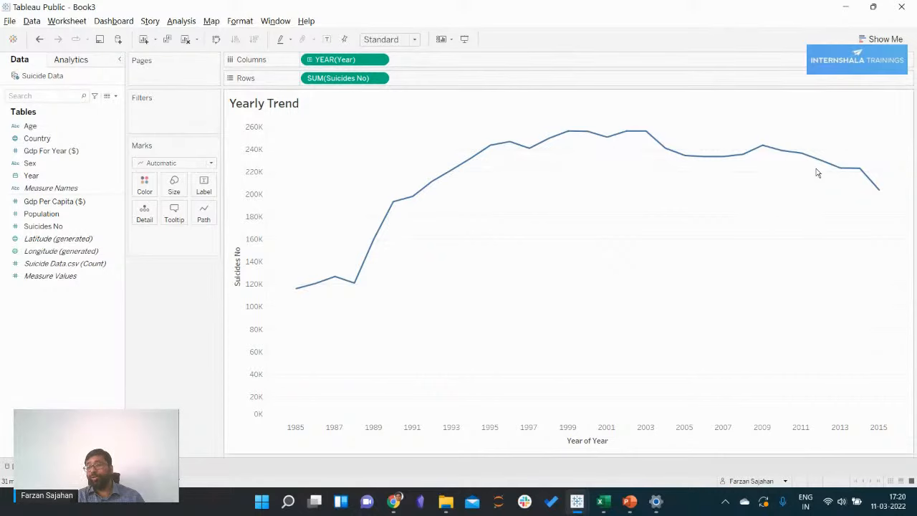
pyautogui.hotkey('alt', 'Tab')
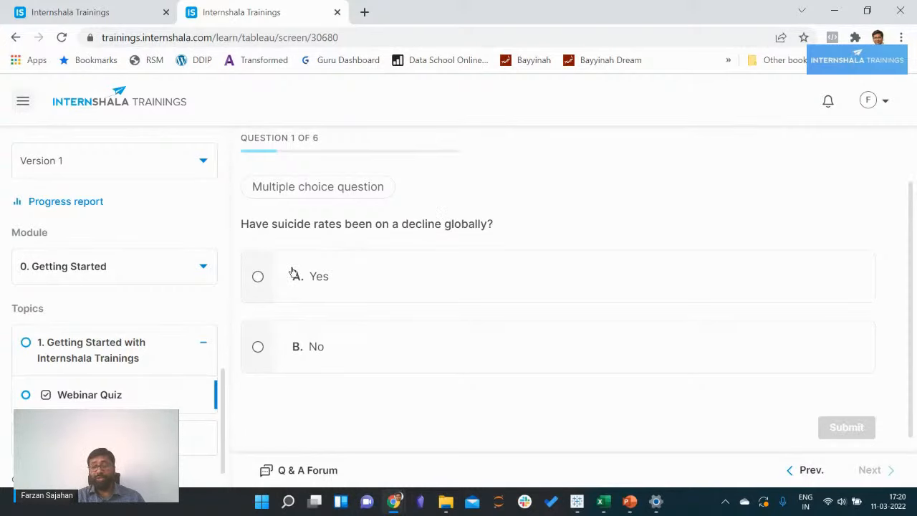
pyautogui.click(260, 278)
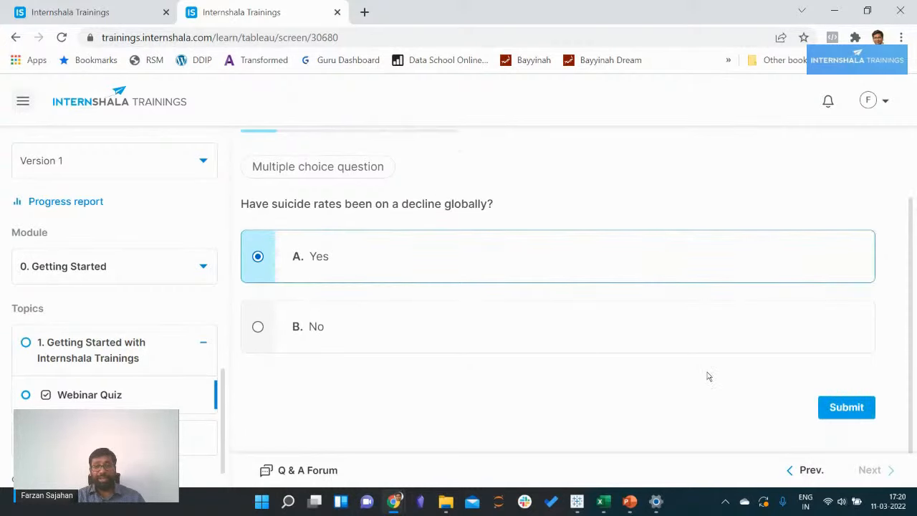
pyautogui.click(861, 407)
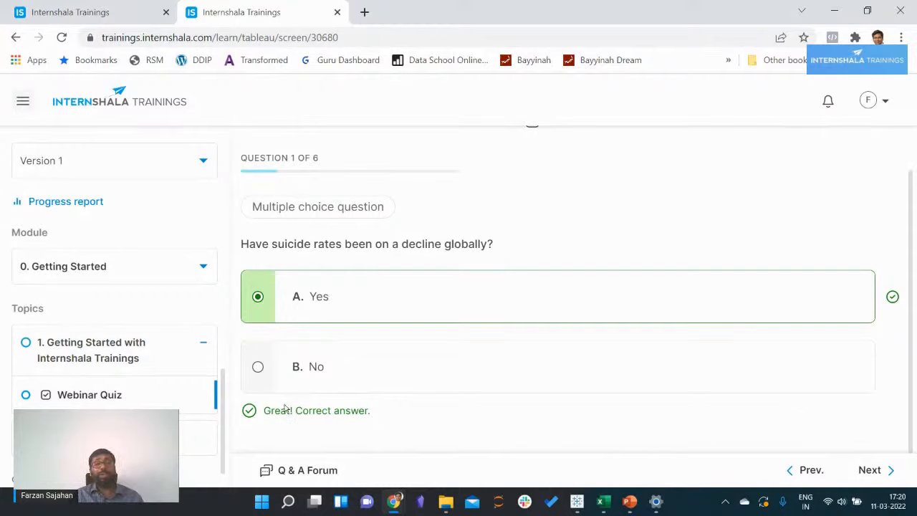
# Return to Tableau Public, create a new worksheet and list Country in Rows
pyautogui.hotkey('alt', 'Tab')
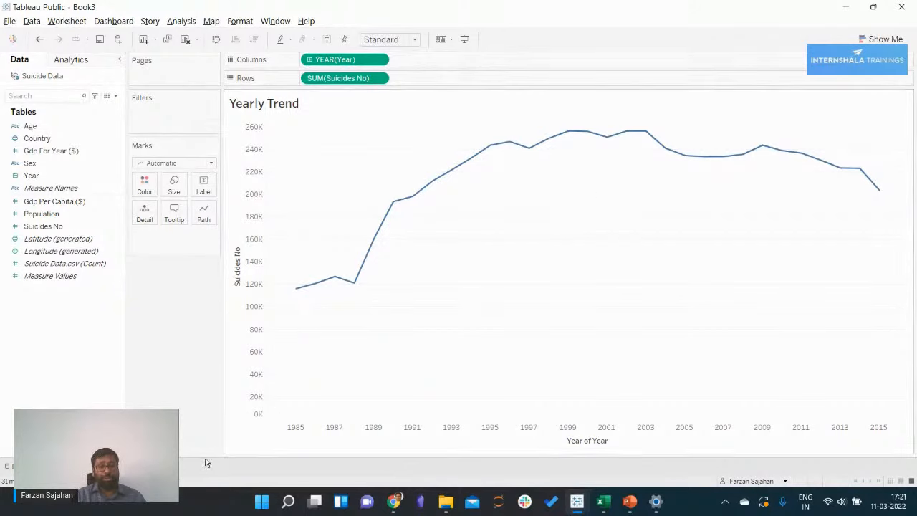
pyautogui.click(130, 467)
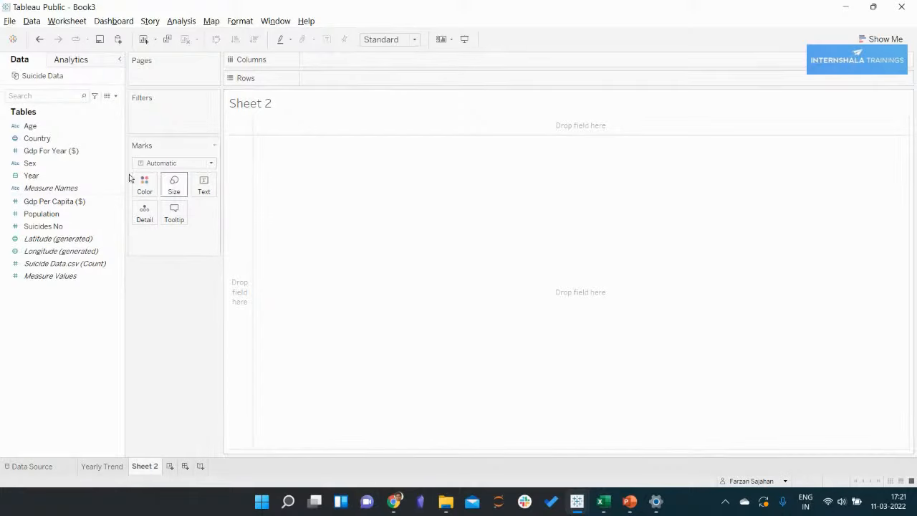
pyautogui.moveTo(38, 143); pyautogui.dragTo(240, 172)
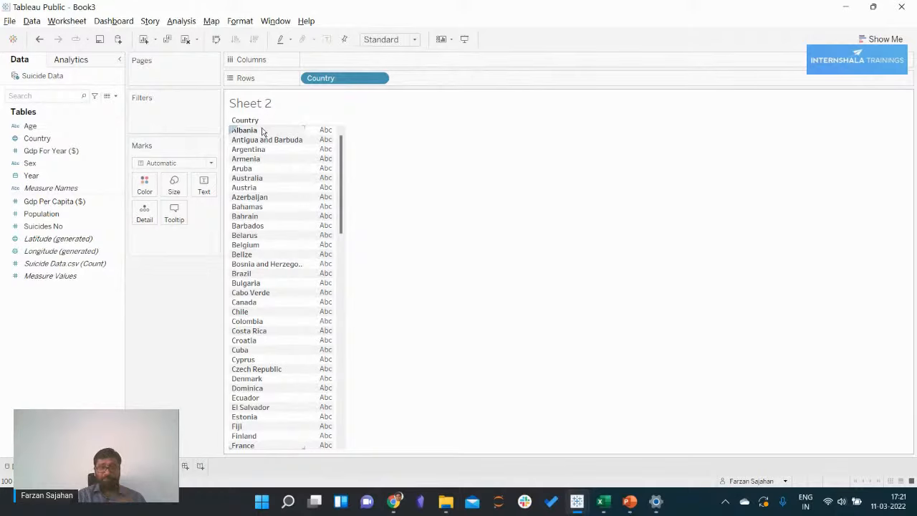
# Look through the full list of countries in Sheet 2 to see which ones the dataset covers
pyautogui.scroll(-5, 258, 401)
pyautogui.scroll(-11, 255, 392)
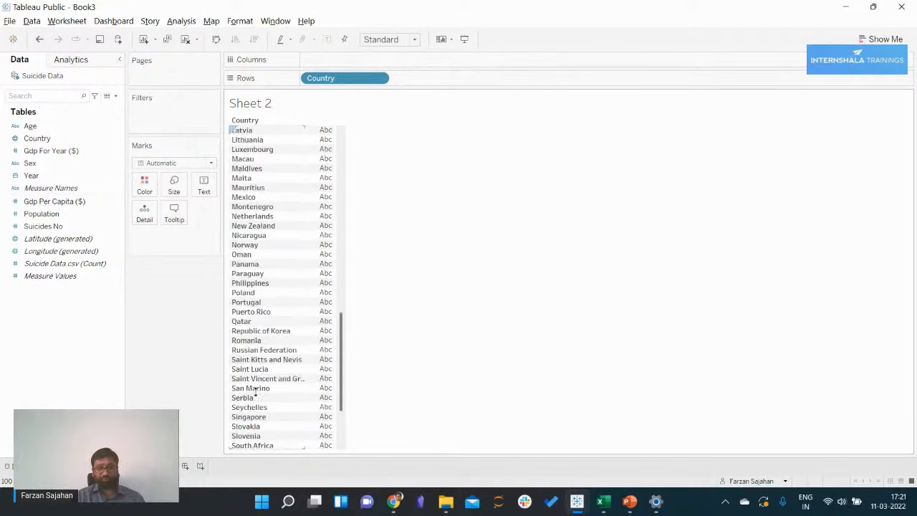
pyautogui.scroll(12, 243, 322)
pyautogui.scroll(4, 247, 272)
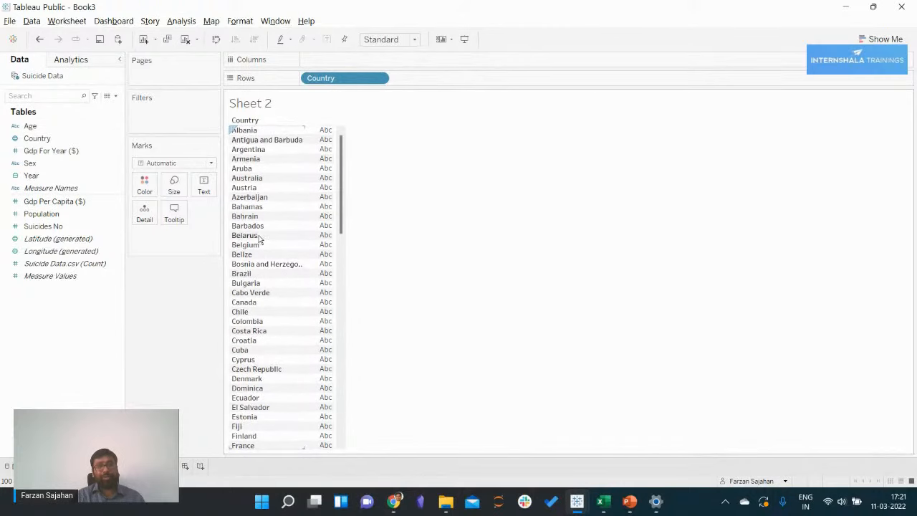
pyautogui.scroll(-4, 251, 247)
pyautogui.scroll(-12, 252, 251)
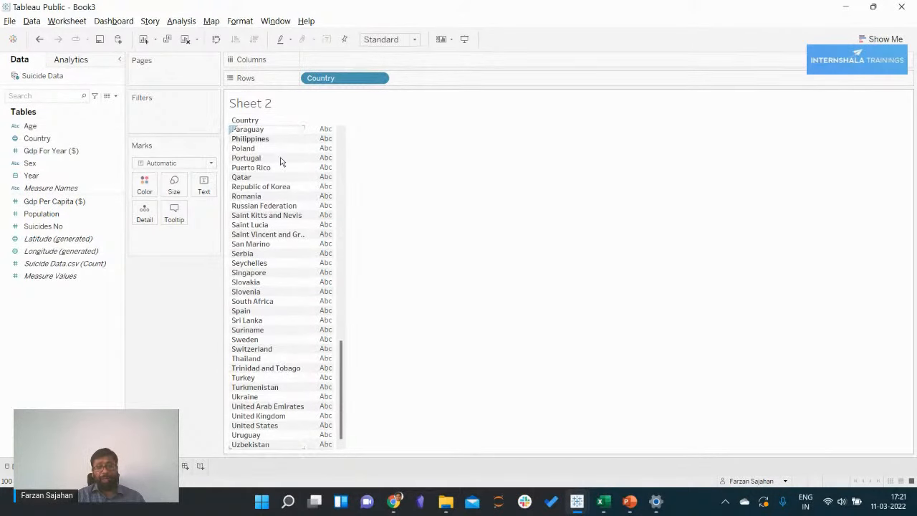
pyautogui.scroll(3, 277, 238)
pyautogui.scroll(15, 275, 222)
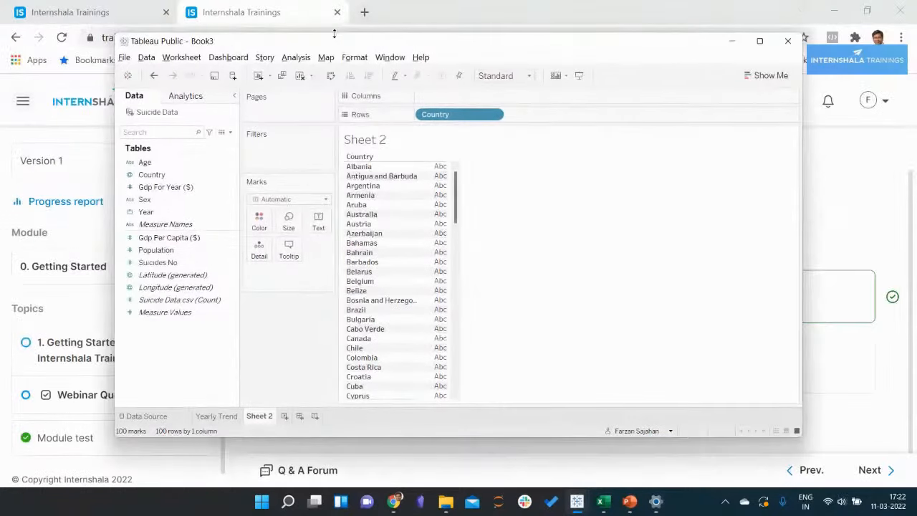
pyautogui.moveTo(326, 43); pyautogui.dragTo(571, 14)
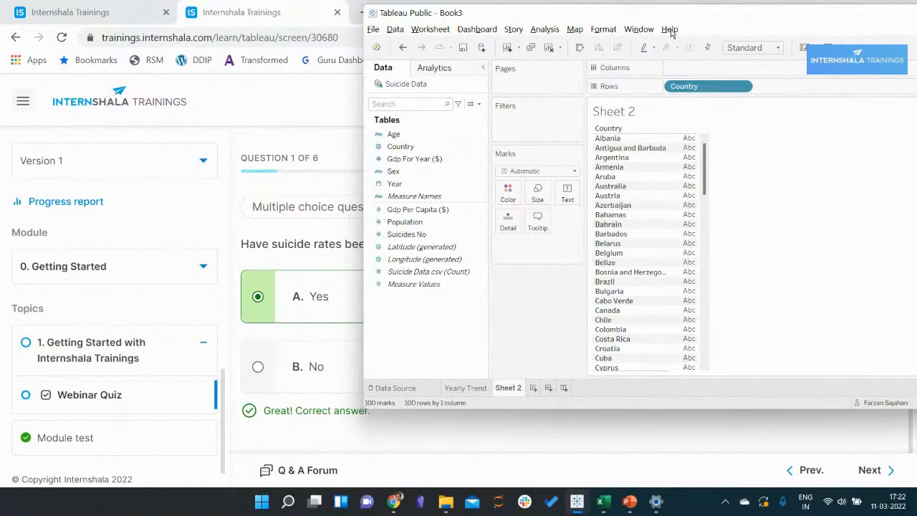
pyautogui.doubleClick(670, 15)
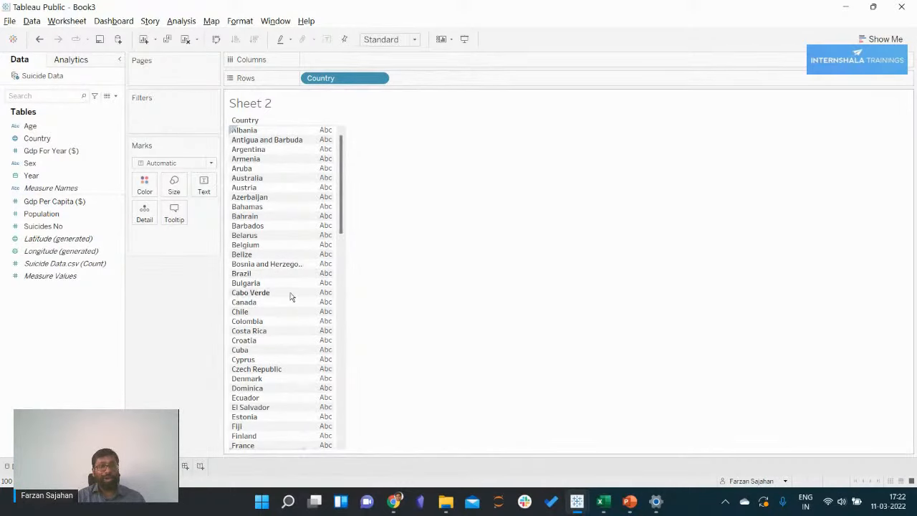
# Add SUM(Suicides No) to Columns in Sheet 2 and compare the bars across the countries
pyautogui.moveTo(56, 230); pyautogui.dragTo(336, 60)
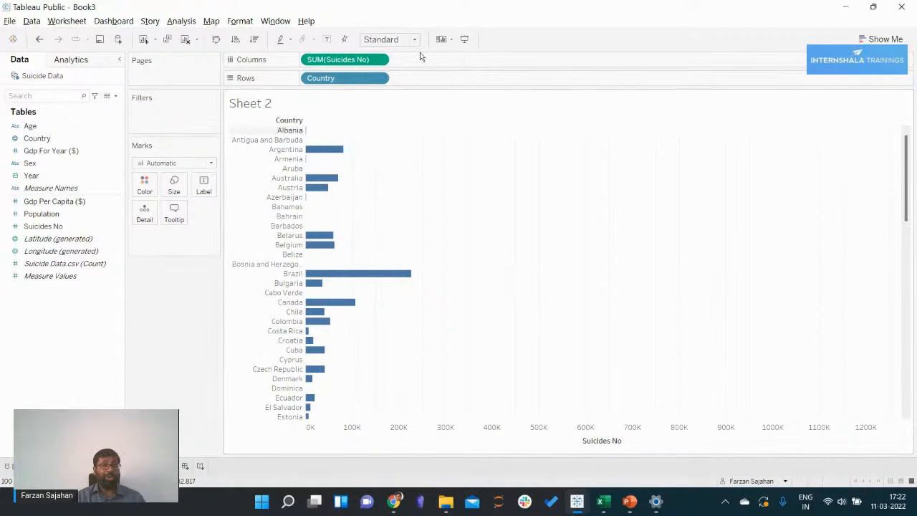
pyautogui.scroll(-10, 481, 315)
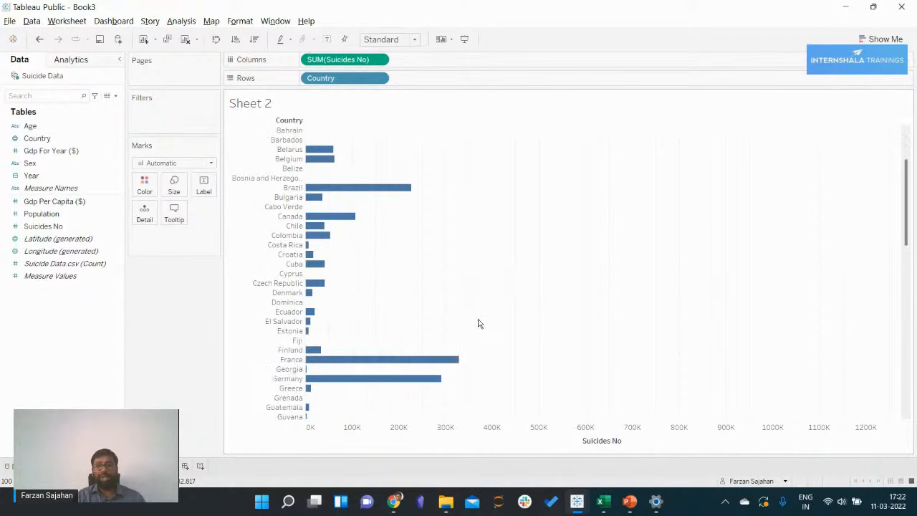
pyautogui.scroll(15, 482, 313)
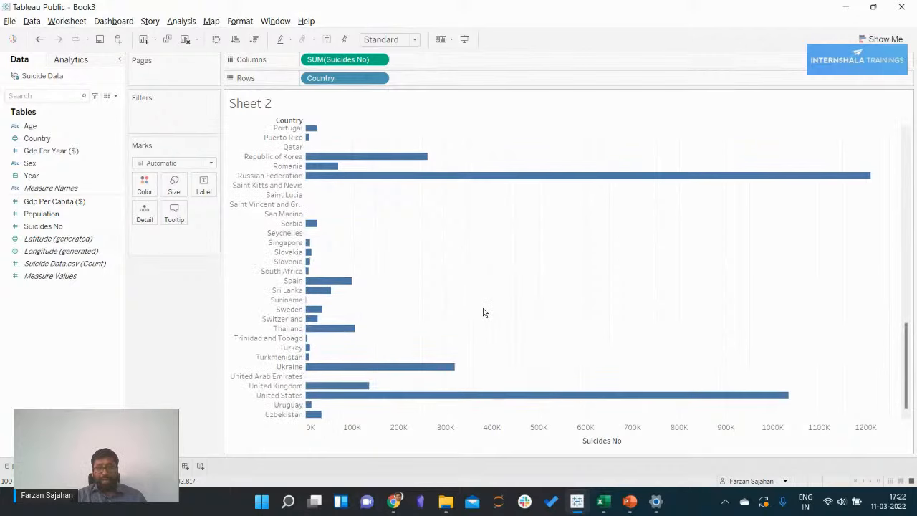
pyautogui.scroll(-10, 483, 311)
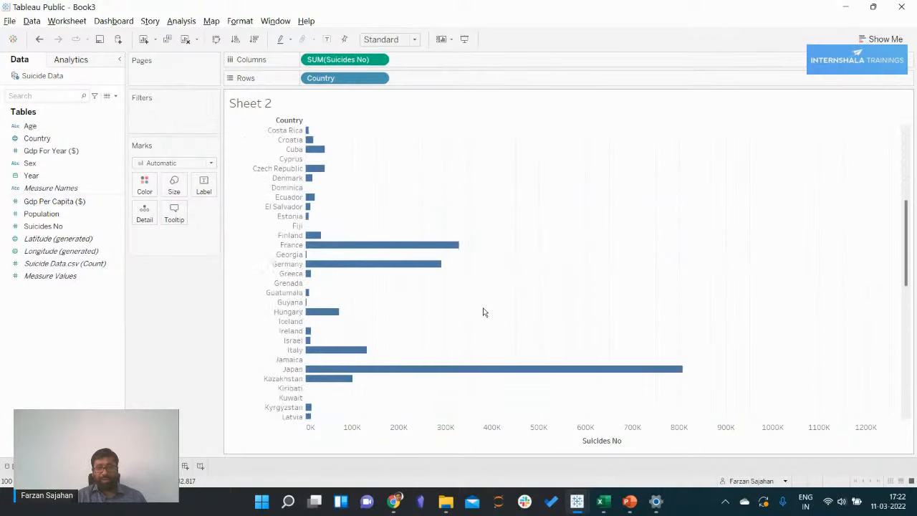
pyautogui.scroll(10, 483, 310)
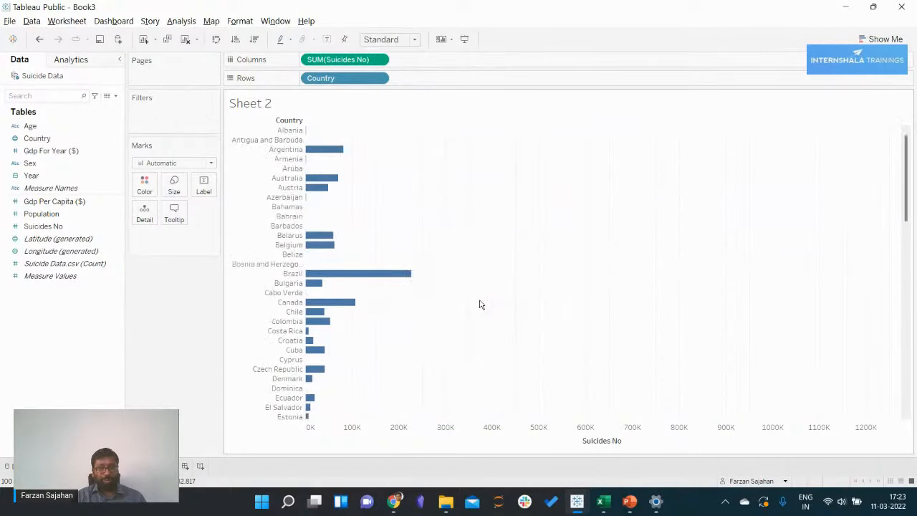
pyautogui.scroll(-10, 481, 304)
pyautogui.scroll(10, 476, 294)
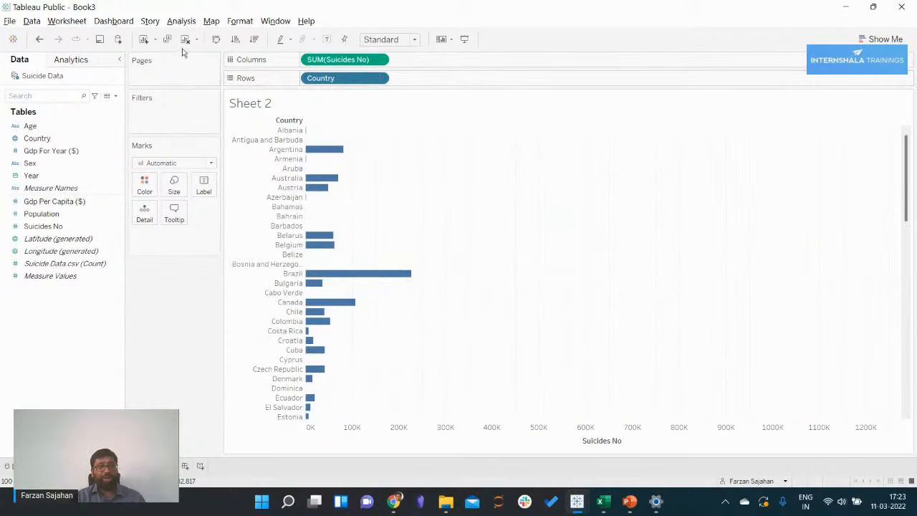
# Sort the countries in descending order of Suicides No and inspect the values of individual bars
pyautogui.click(254, 42)
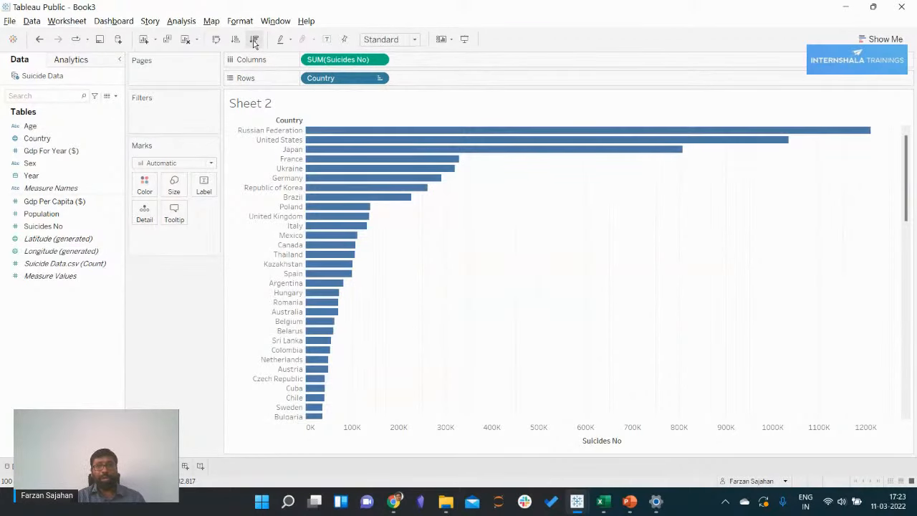
pyautogui.moveTo(815, 135)
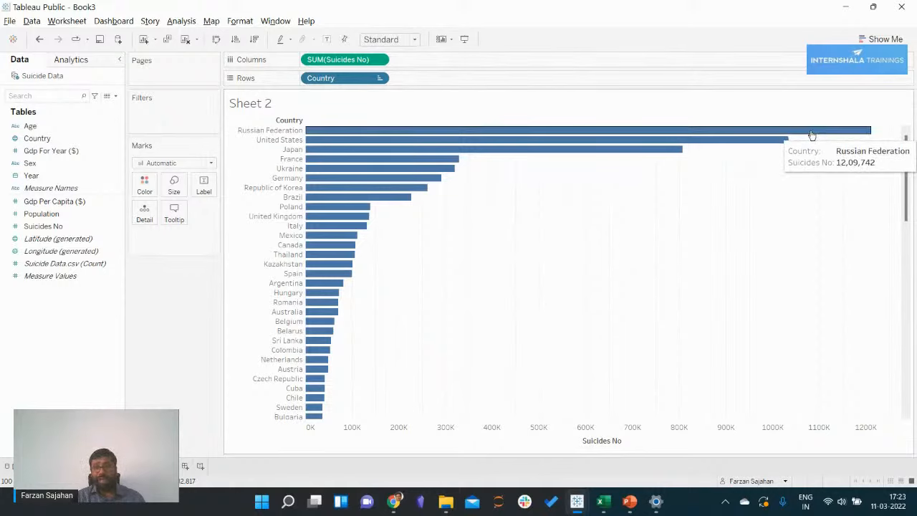
pyautogui.moveTo(758, 145)
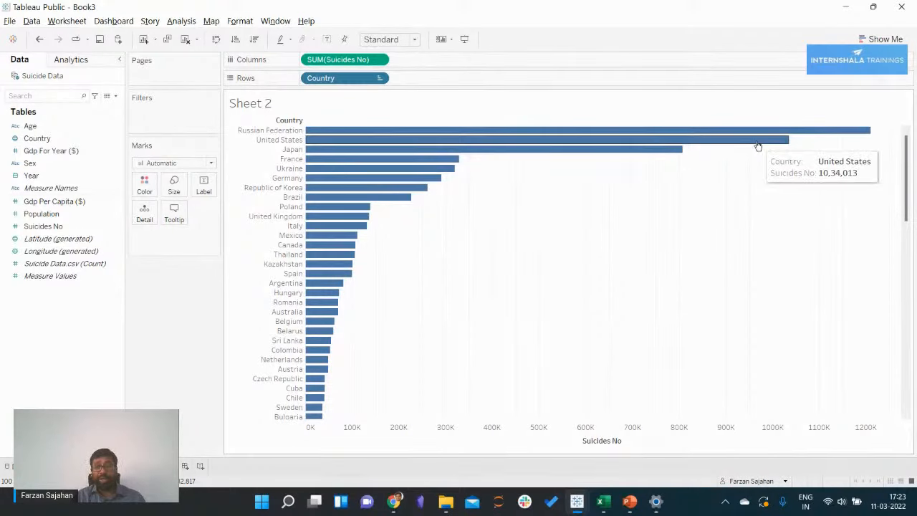
pyautogui.moveTo(642, 155)
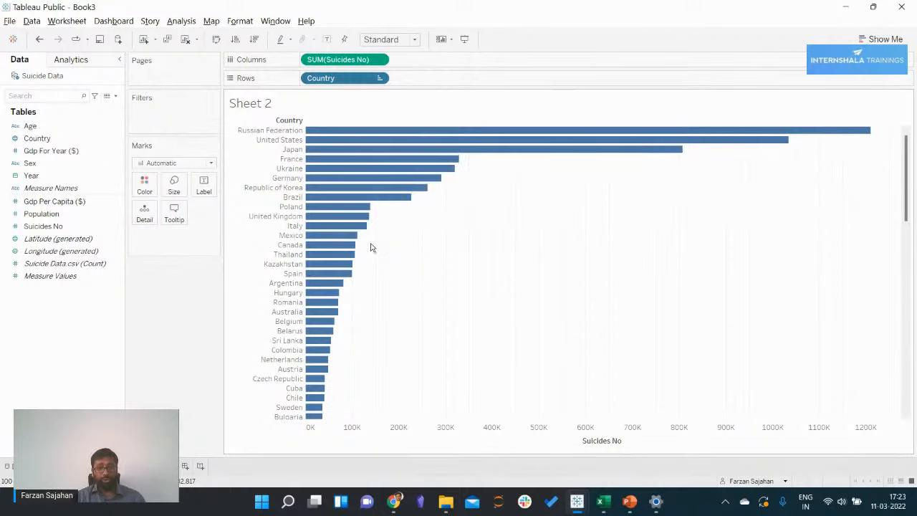
pyautogui.moveTo(319, 398)
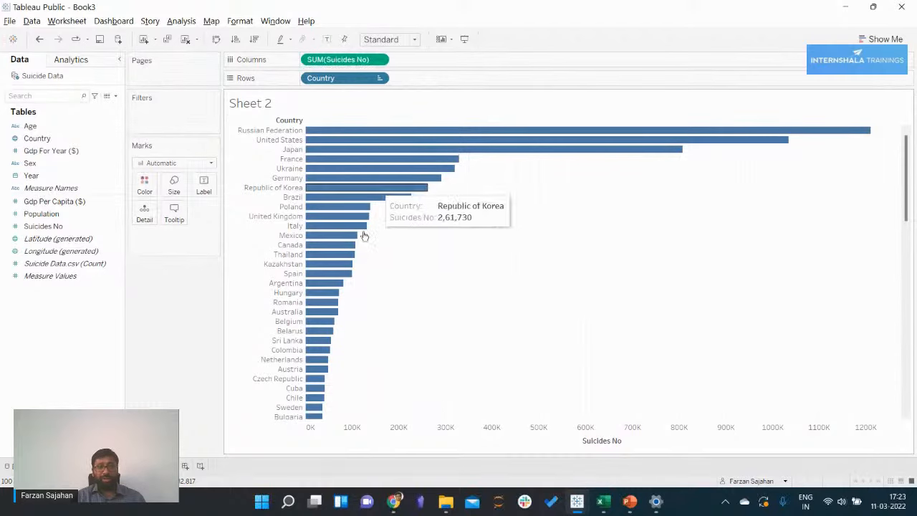
pyautogui.moveTo(388, 200)
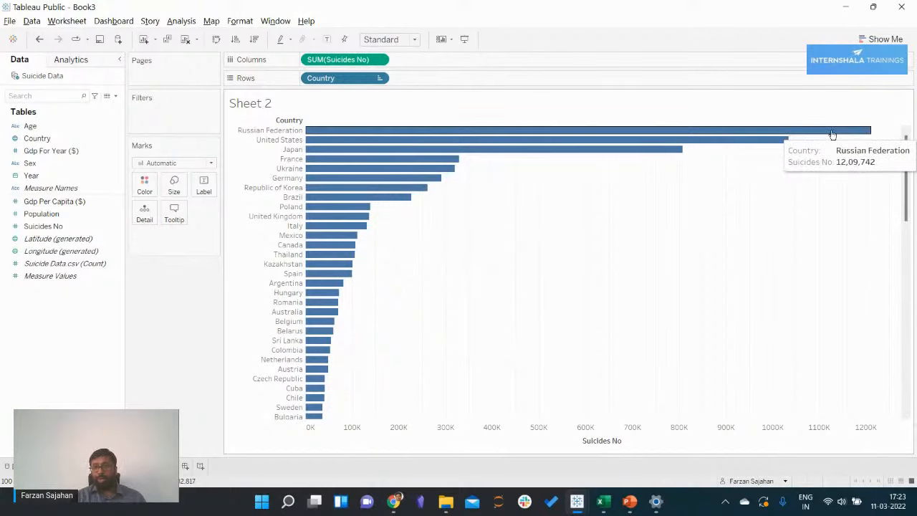
# Show mark labels on the country bars and check them against the bars' tooltips
pyautogui.click(204, 187)
pyautogui.click(225, 210)
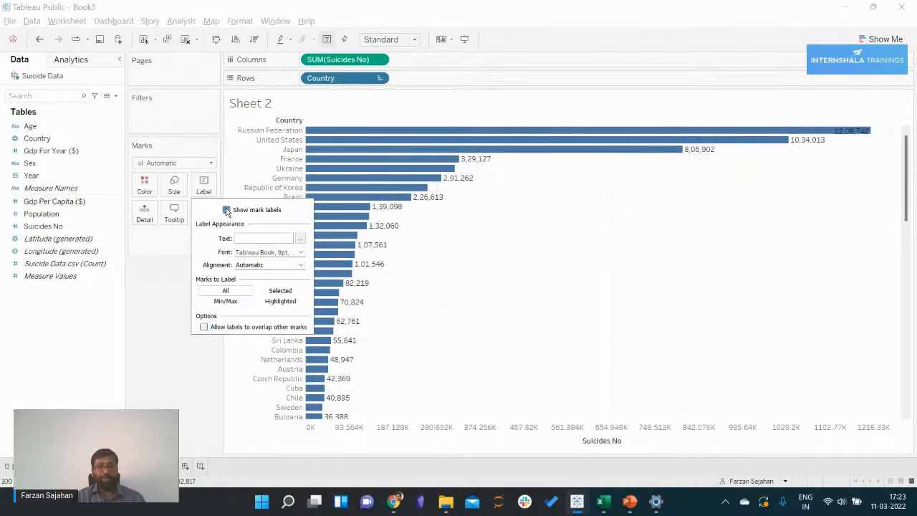
pyautogui.moveTo(843, 135)
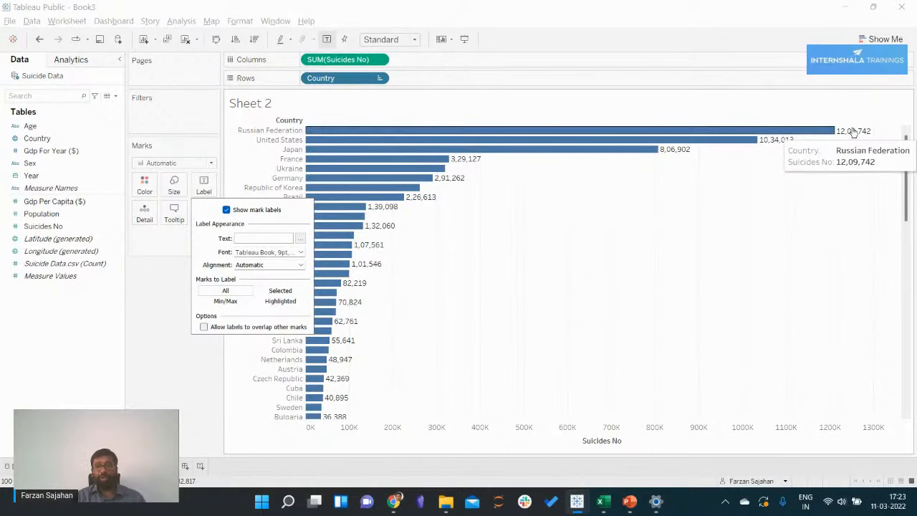
pyautogui.click(660, 228)
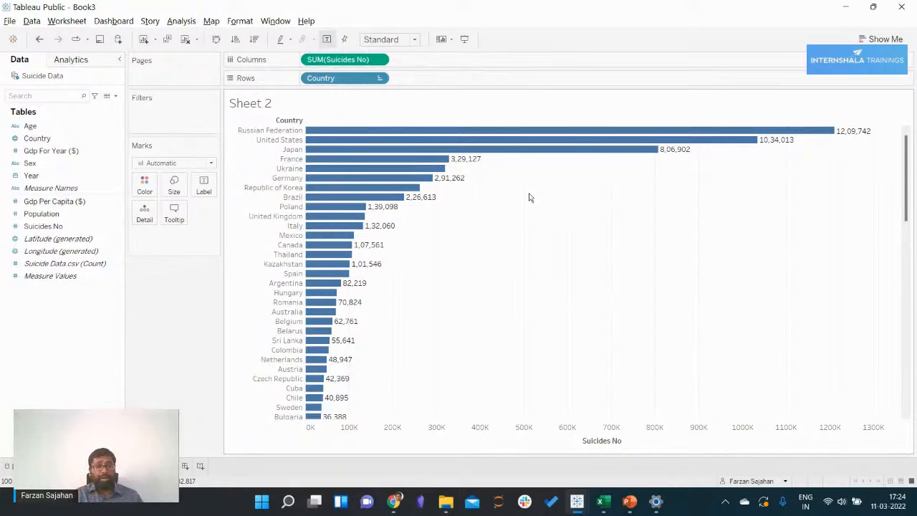
pyautogui.moveTo(715, 139)
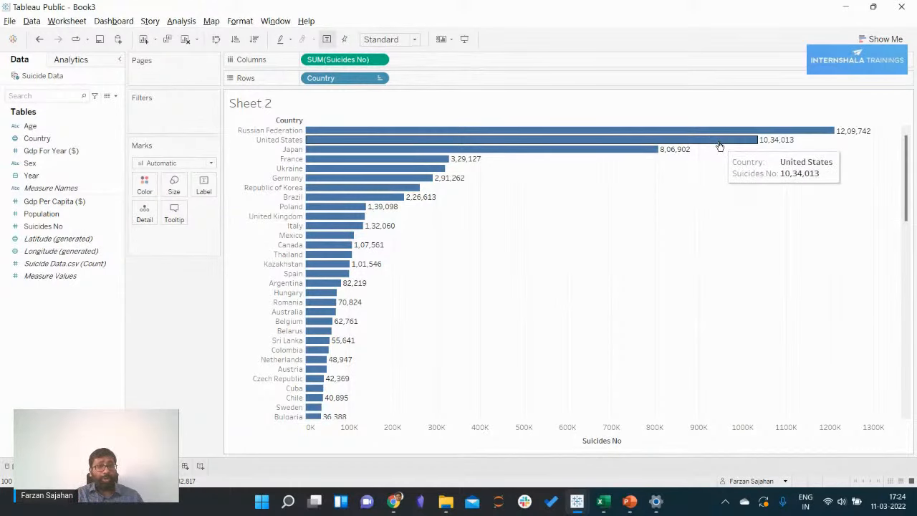
# Try SUM(Population) on Columns beside Suicides No, compare the countries' population bars, and take it off again
pyautogui.moveTo(448, 165)
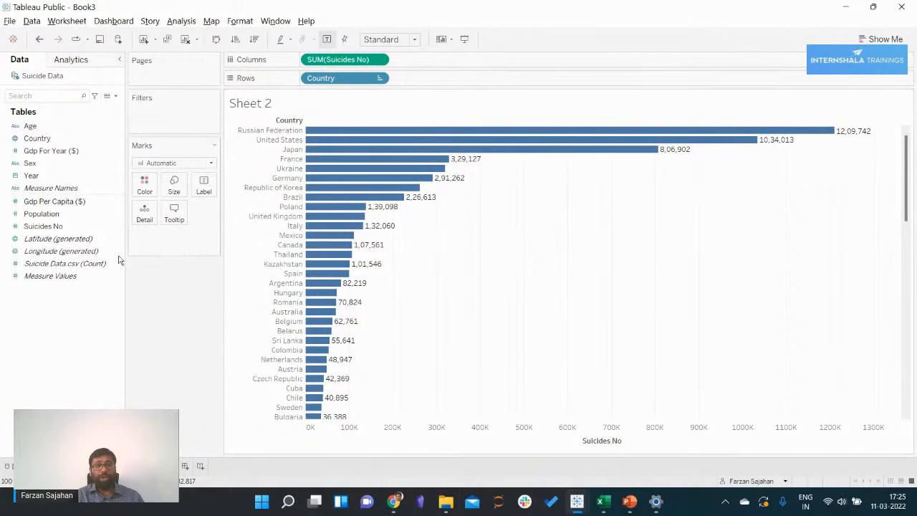
pyautogui.moveTo(72, 214); pyautogui.dragTo(454, 63)
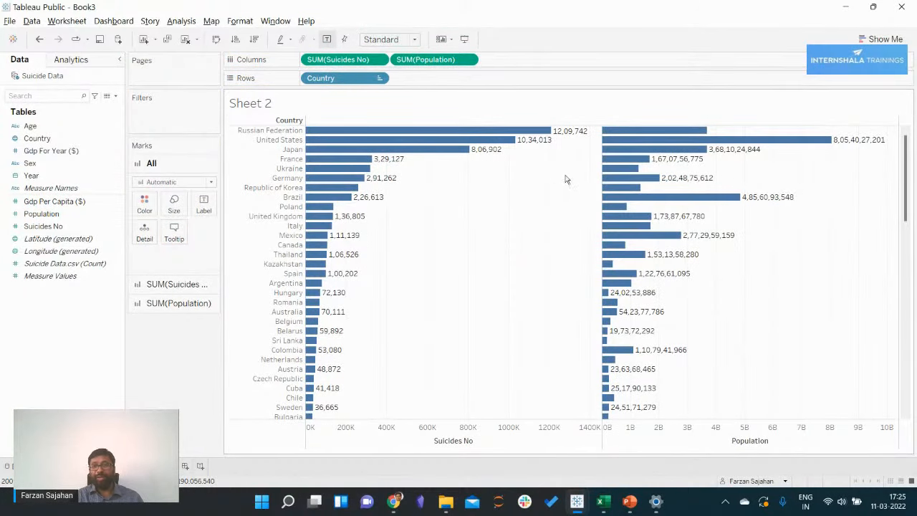
pyautogui.moveTo(792, 144)
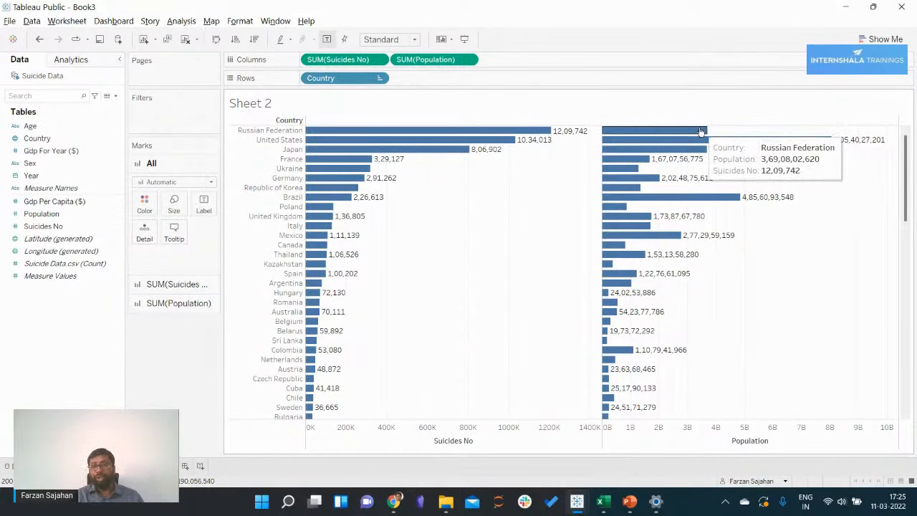
pyautogui.moveTo(757, 146)
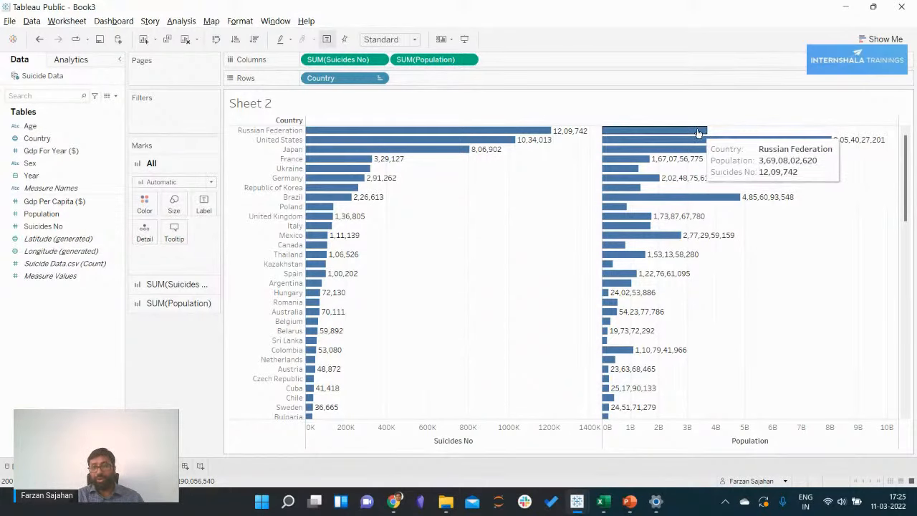
pyautogui.moveTo(546, 134)
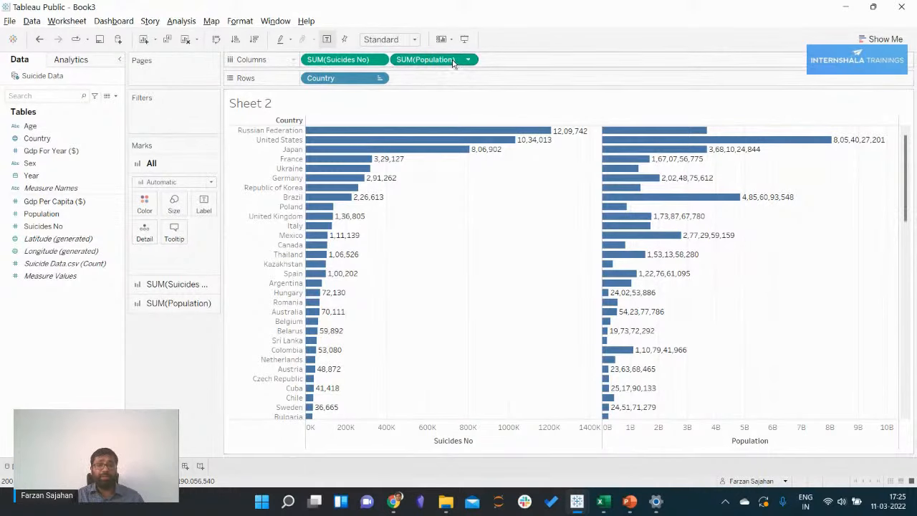
pyautogui.moveTo(450, 59); pyautogui.dragTo(188, 358)
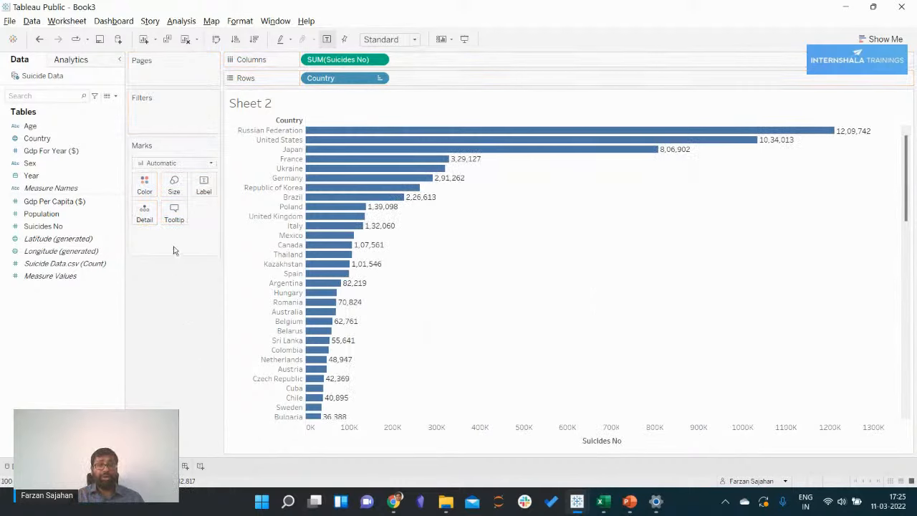
# Create a calculated field named Suicide per 1M
pyautogui.click(117, 97)
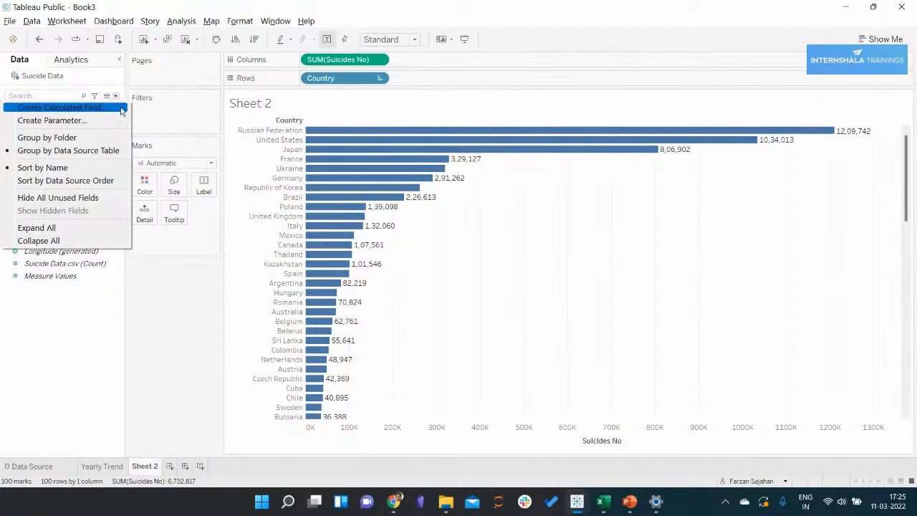
pyautogui.click(120, 109)
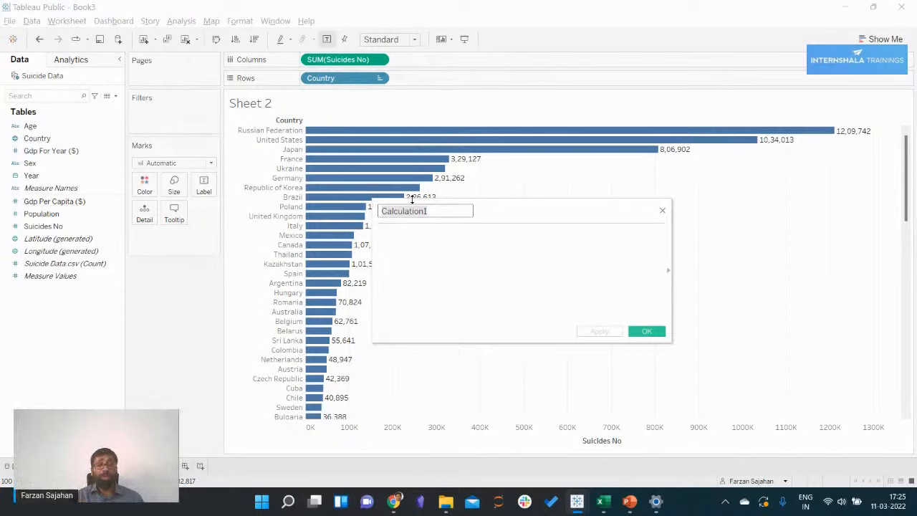
pyautogui.write('Sui')
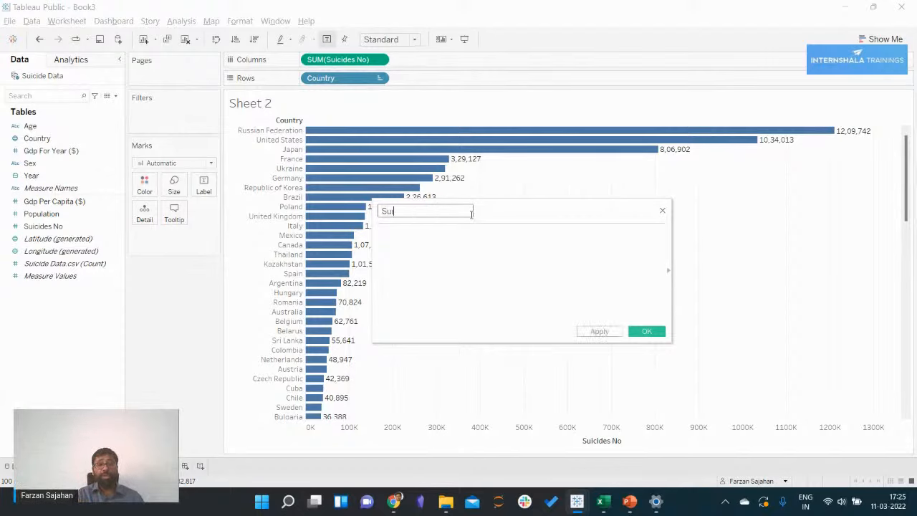
pyautogui.write('cide per ')
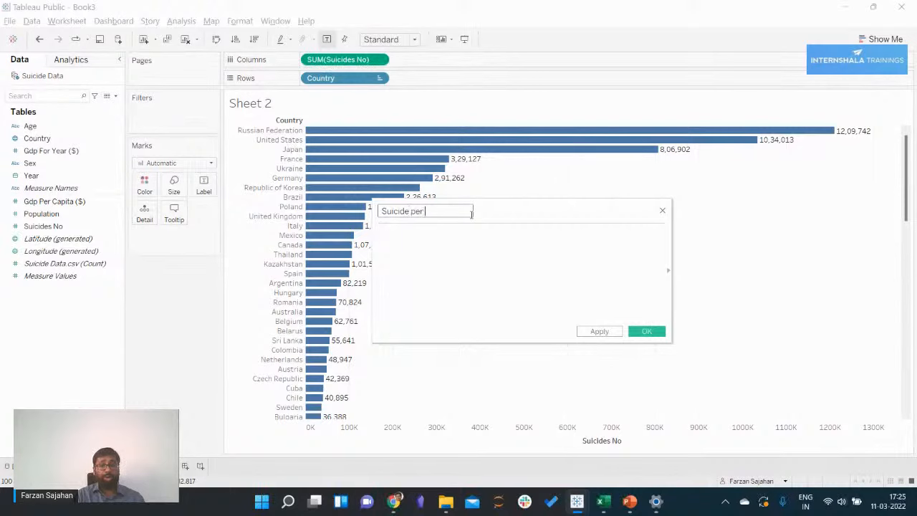
pyautogui.write('IM')
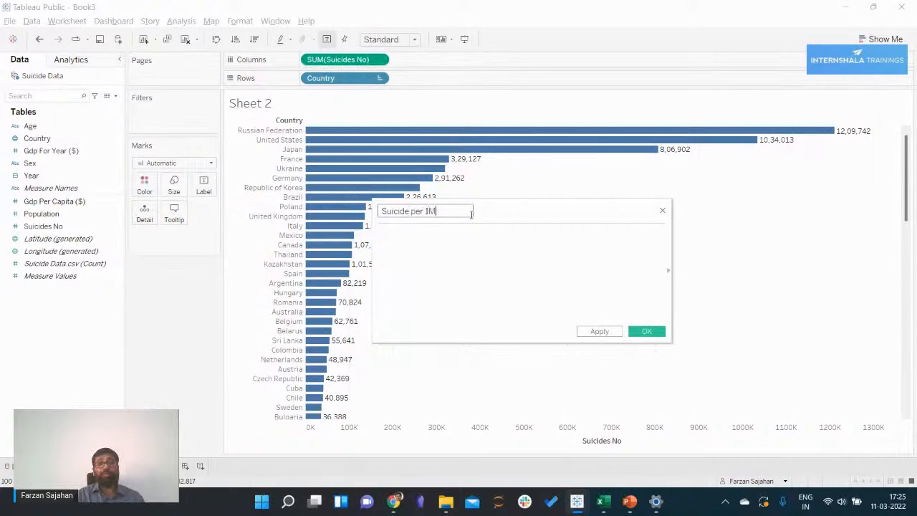
# Enter SUM([Suicides No])/SUM([Population]) as the formula of the Suicide per 1M field
pyautogui.click(463, 249)
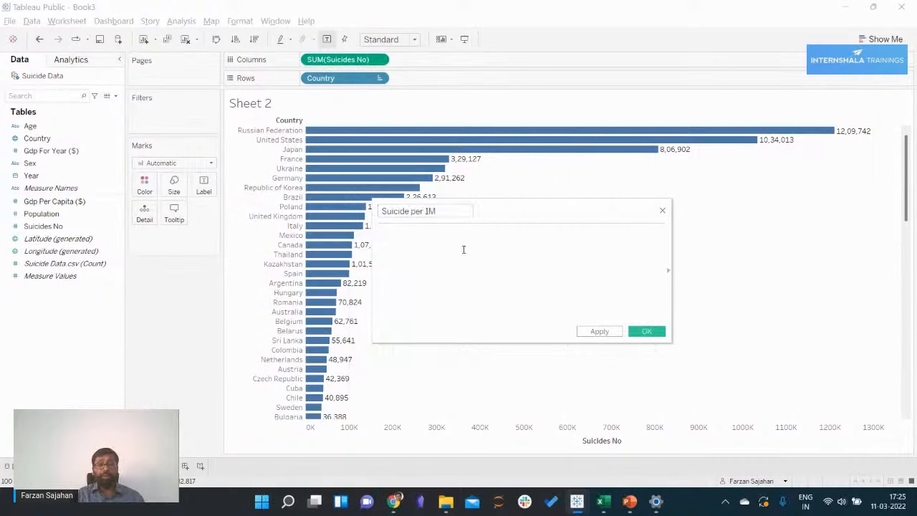
pyautogui.write('SUM([')
pyautogui.write('Sui')
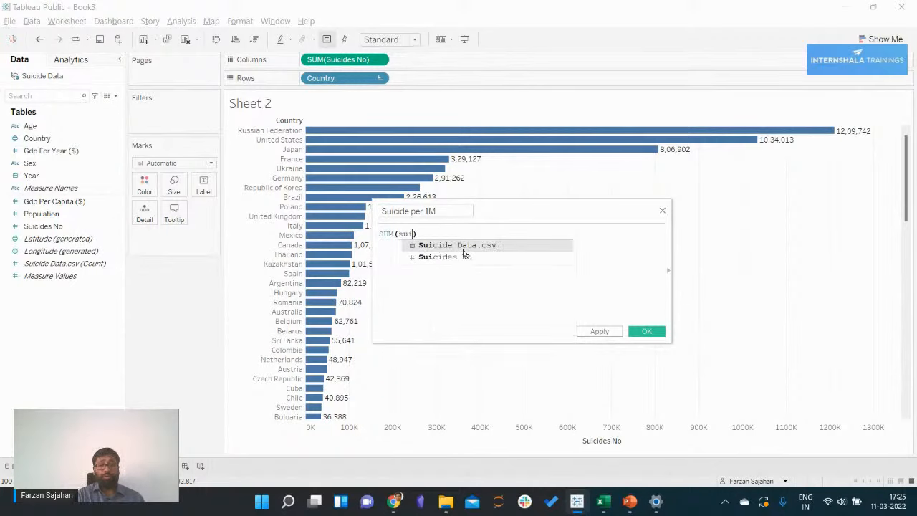
pyautogui.press('Down')
pyautogui.press('Return')
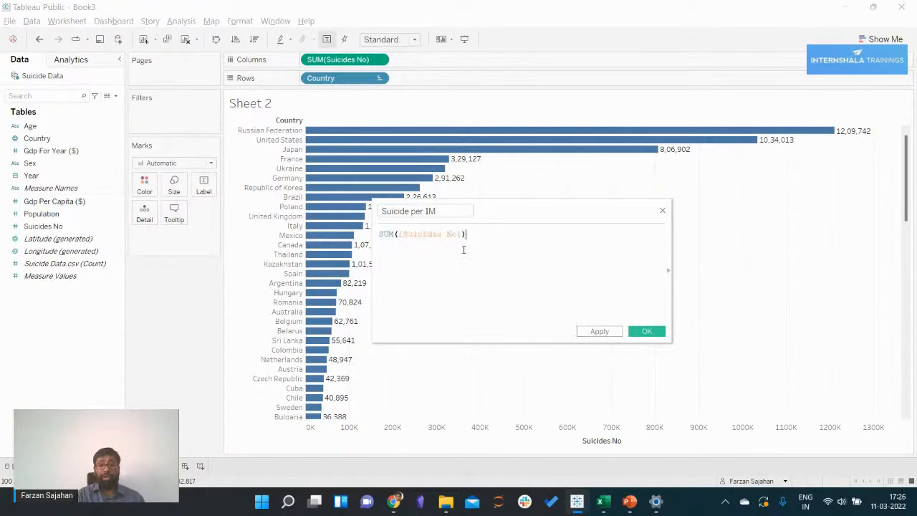
pyautogui.write('/SUM(')
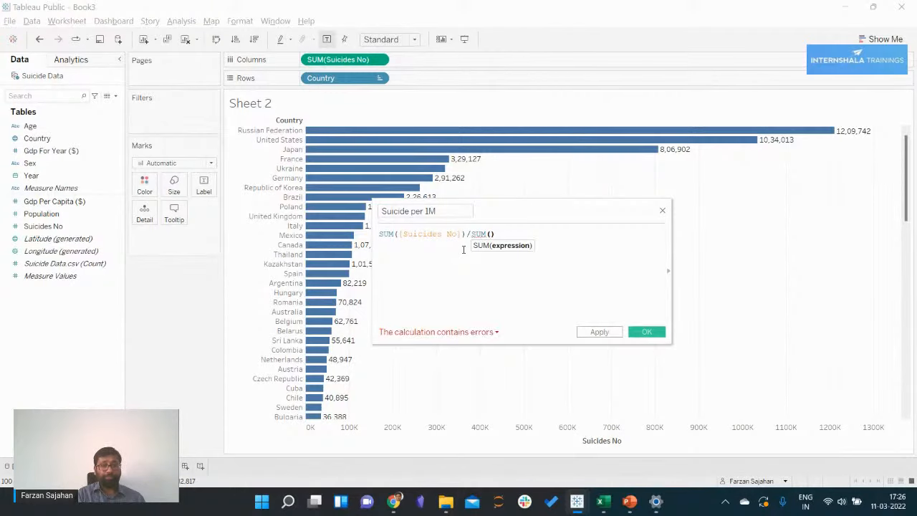
pyautogui.write('pop')
pyautogui.press('Return')
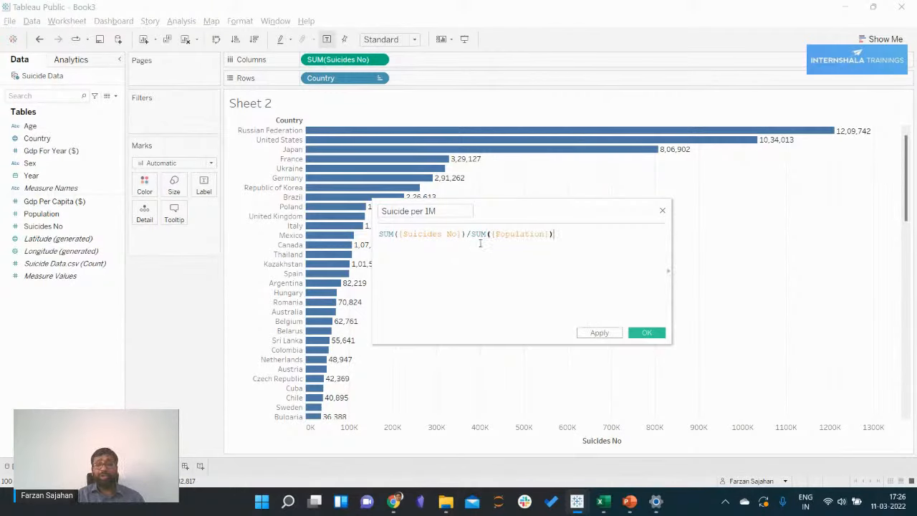
# Multiply the suicides-to-population ratio by 1000000 in the formula and save the calculated field
pyautogui.write('* ')
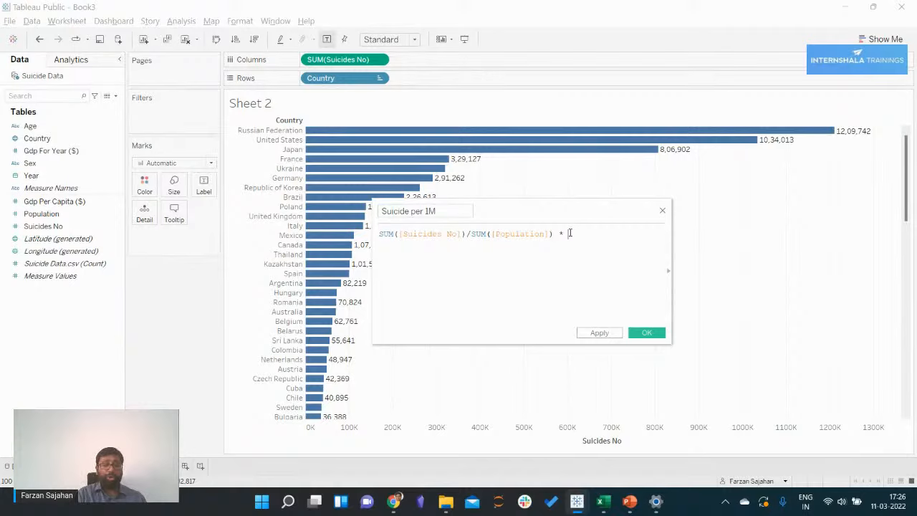
pyautogui.write('100')
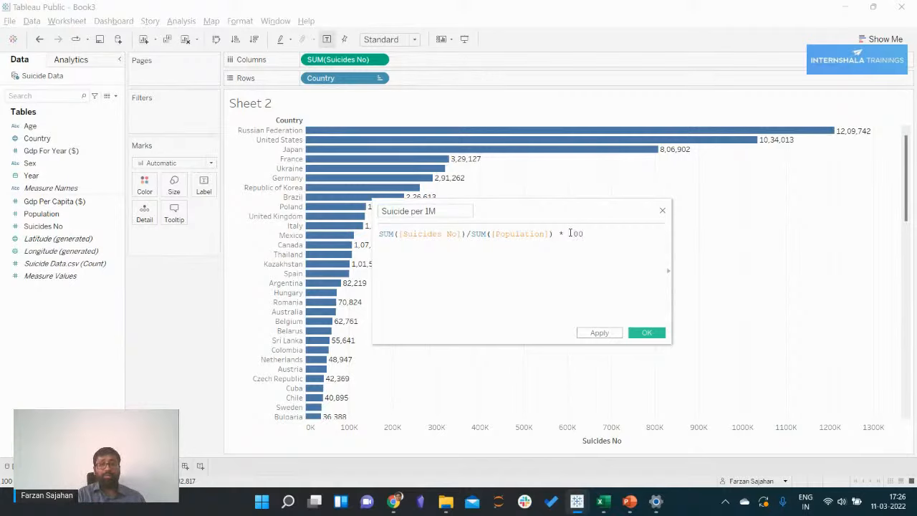
pyautogui.moveTo(554, 234); pyautogui.dragTo(297, 234)
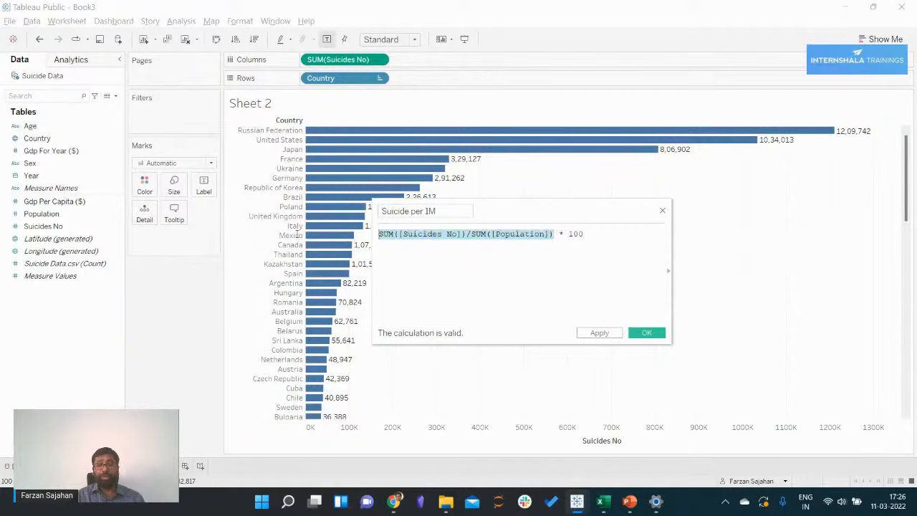
pyautogui.click(597, 237)
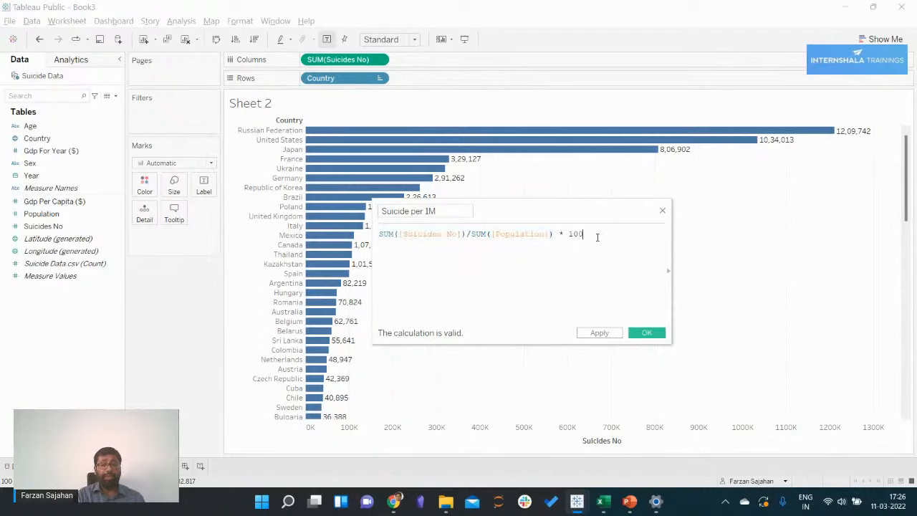
pyautogui.write('0000')
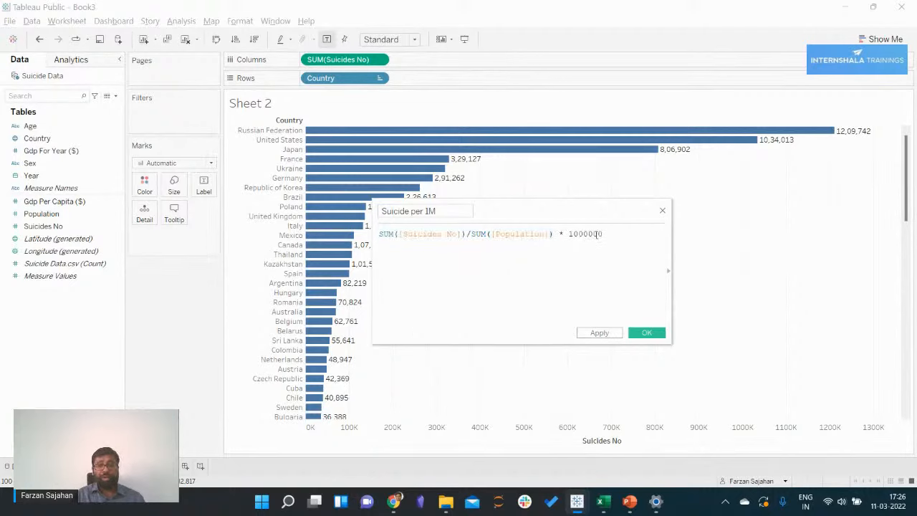
pyautogui.moveTo(588, 235)
pyautogui.mouseDown()
pyautogui.moveTo(574, 235)
pyautogui.moveTo(606, 238)
pyautogui.mouseUp()
pyautogui.click(472, 264)
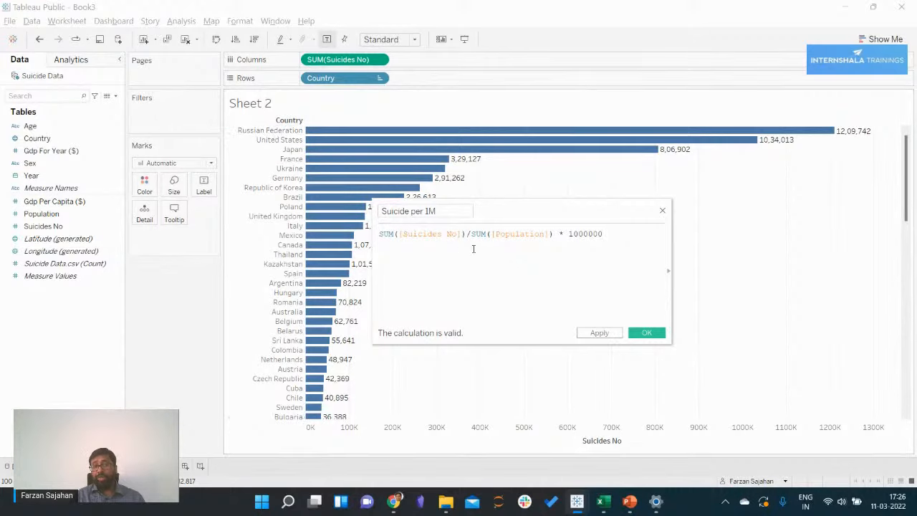
pyautogui.moveTo(470, 234); pyautogui.dragTo(561, 237)
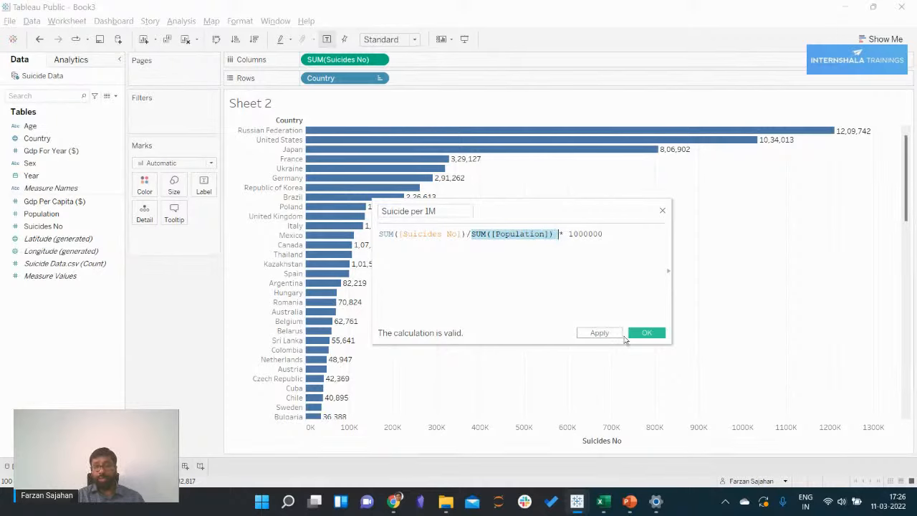
pyautogui.click(644, 333)
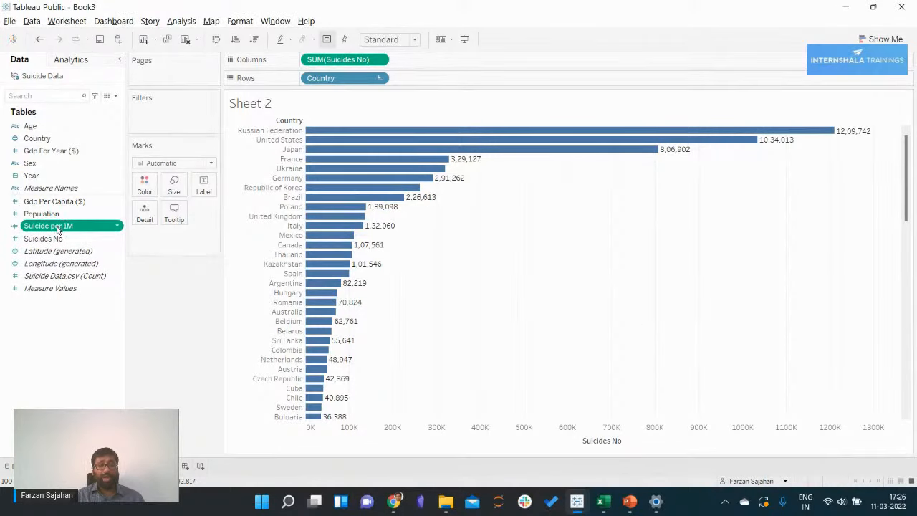
# Add Suicide per 1M to Columns beside Suicides No and sort the countries in descending order by it
pyautogui.moveTo(57, 229); pyautogui.dragTo(450, 64)
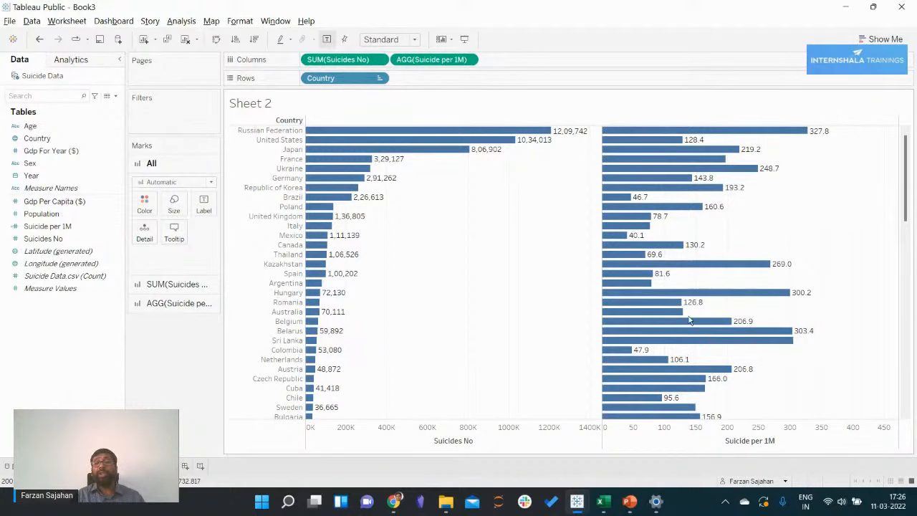
pyautogui.moveTo(634, 201)
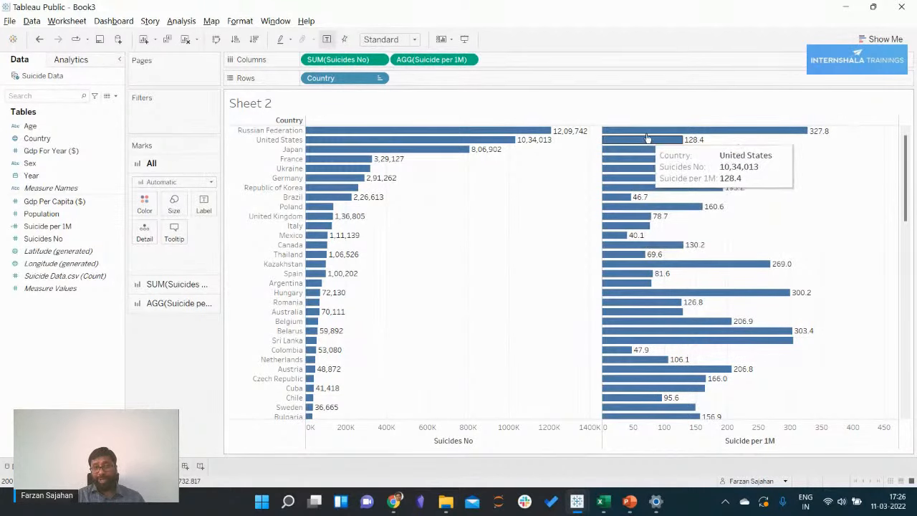
pyautogui.click(409, 63)
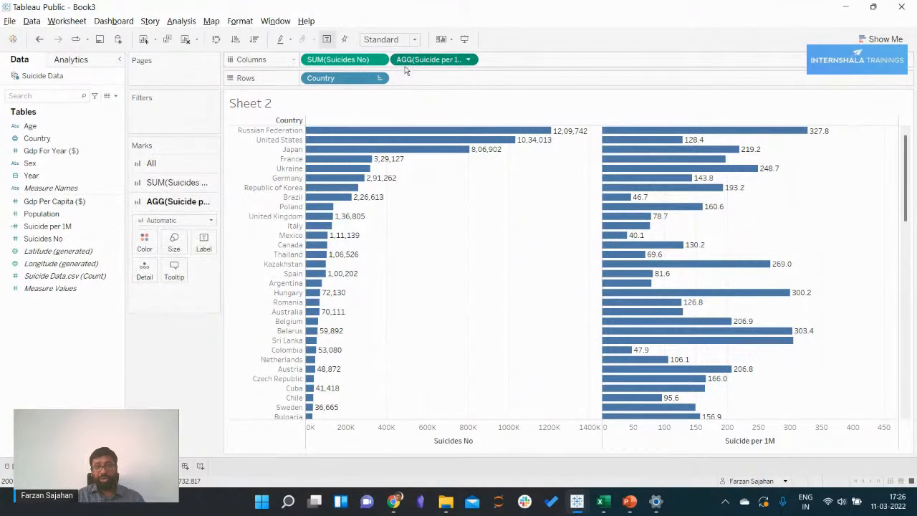
pyautogui.click(254, 40)
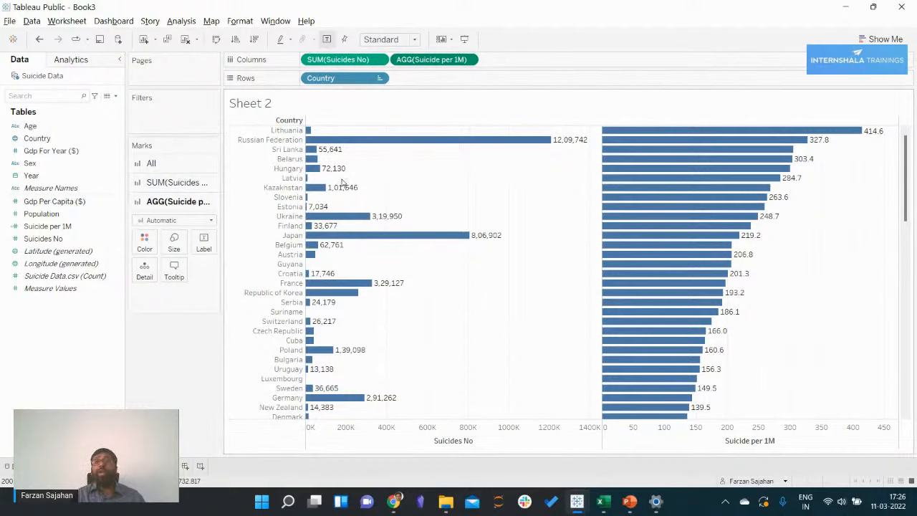
# Compare the two measures for individual countries and remove SUM(Suicides No) from Columns, keeping only Suicide per 1M
pyautogui.moveTo(343, 148)
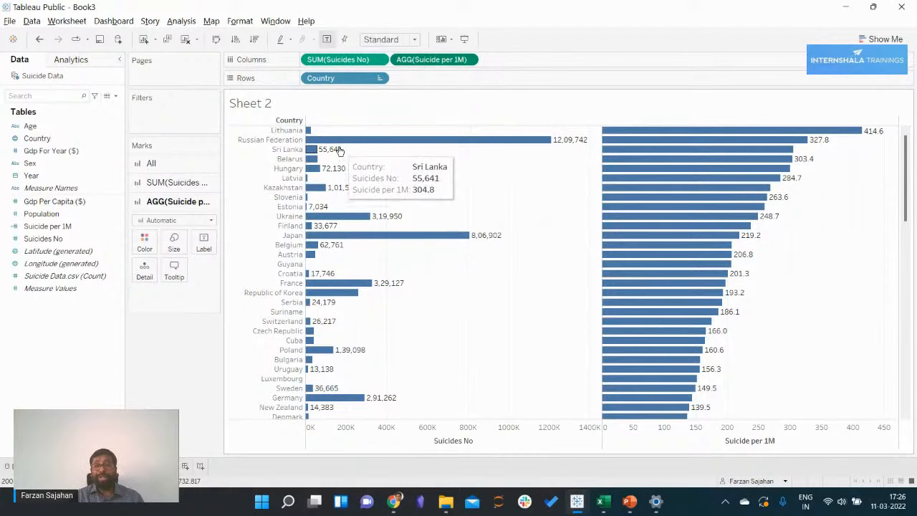
pyautogui.moveTo(309, 130)
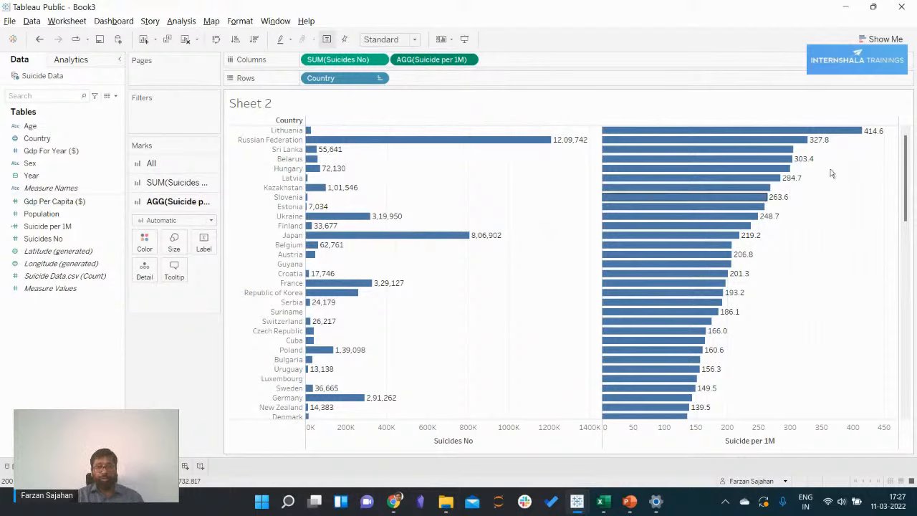
pyautogui.moveTo(727, 140)
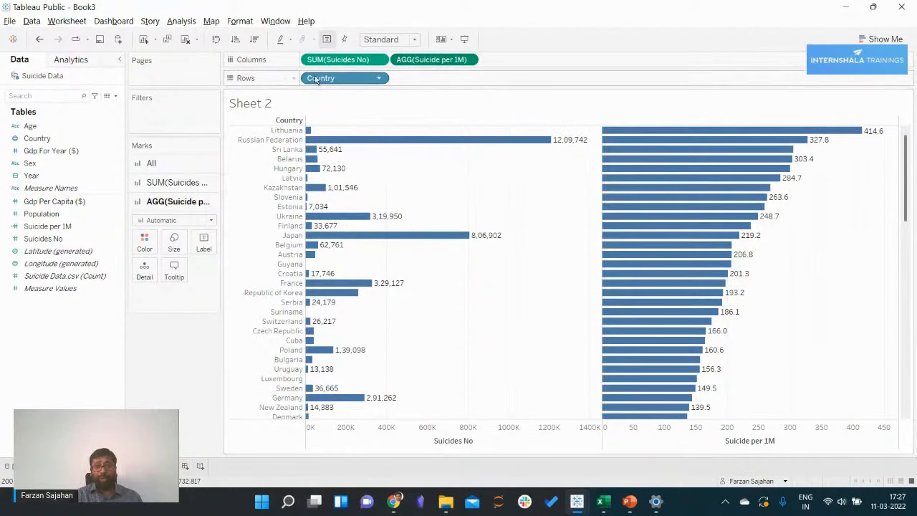
pyautogui.moveTo(329, 59); pyautogui.dragTo(141, 364)
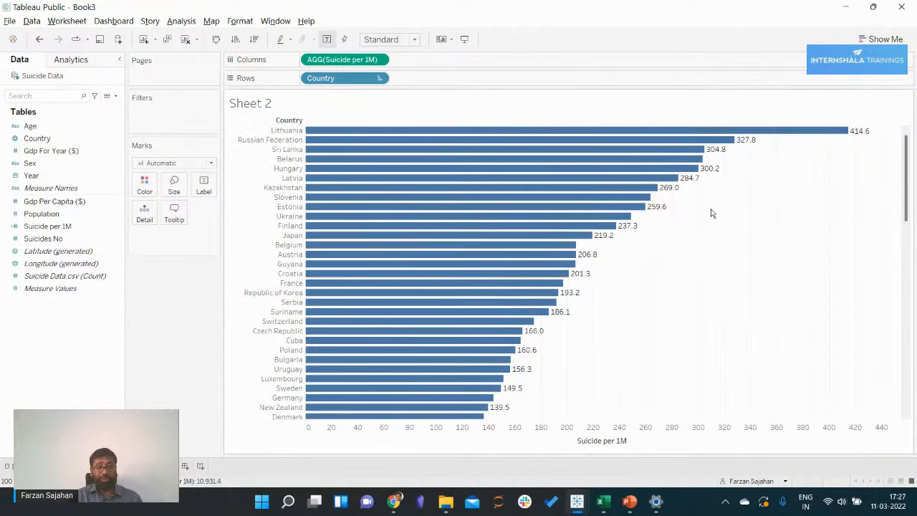
# Switch to the Internshala Trainings Webinar Quiz in Chrome and advance to question 2
pyautogui.press('super+Tab')
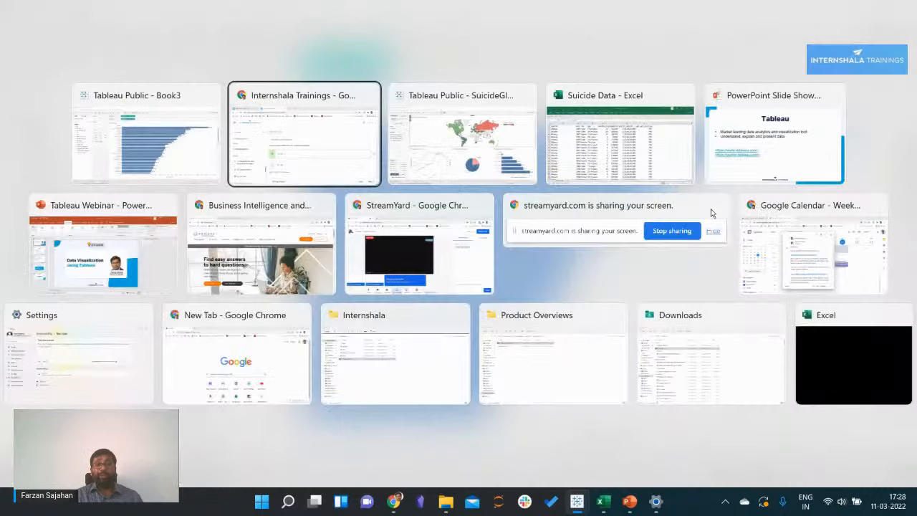
pyautogui.press('Return')
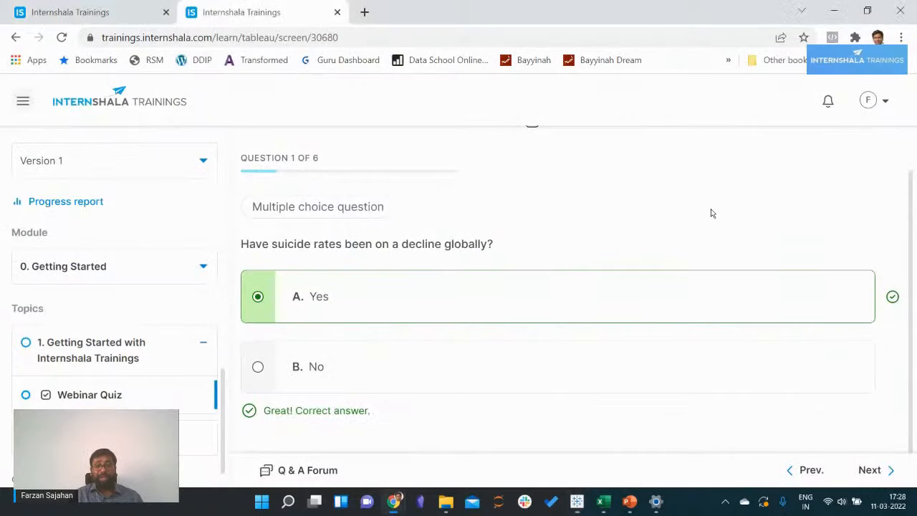
pyautogui.click(878, 475)
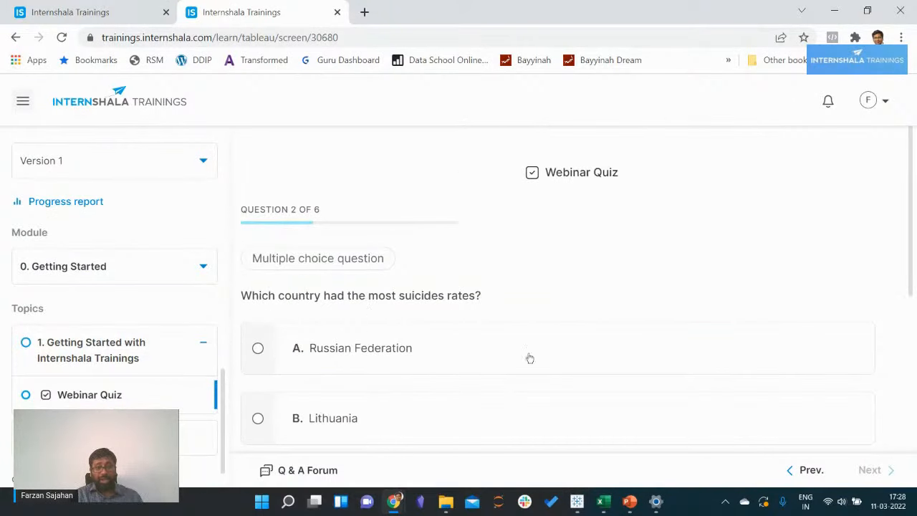
# Read the answer options for question 2 on suicide rates and check them against the Suicide per 1M chart in Tableau Public
pyautogui.scroll(-1, 527, 352)
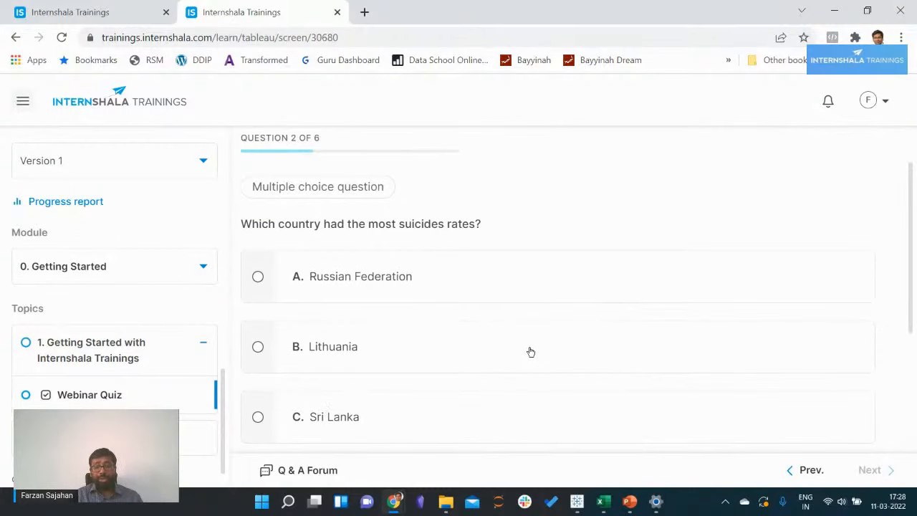
pyautogui.scroll(-1, 530, 351)
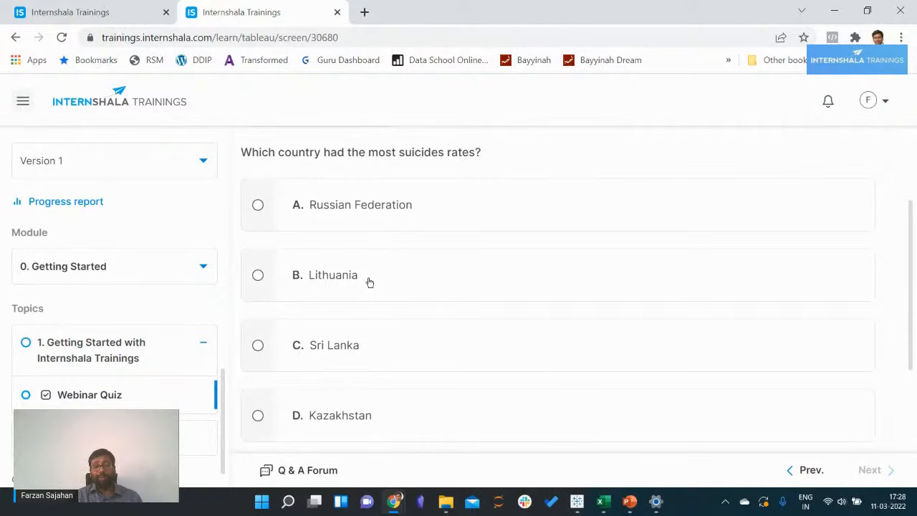
pyautogui.scroll(-1, 370, 282)
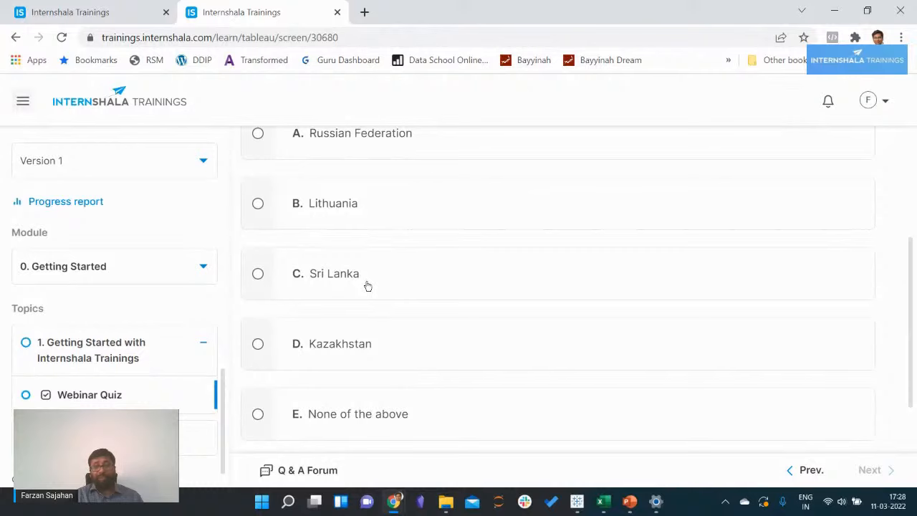
pyautogui.scroll(-1, 367, 285)
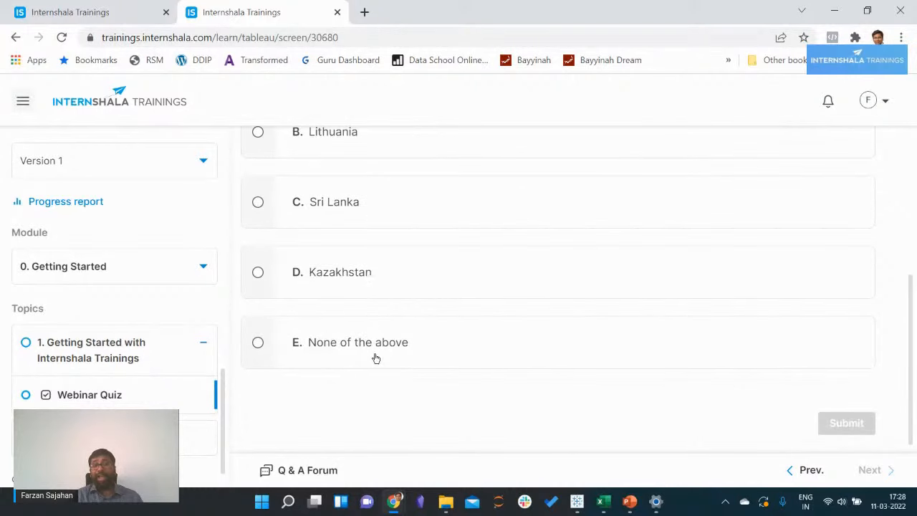
pyautogui.scroll(4, 374, 354)
pyautogui.scroll(-3, 374, 354)
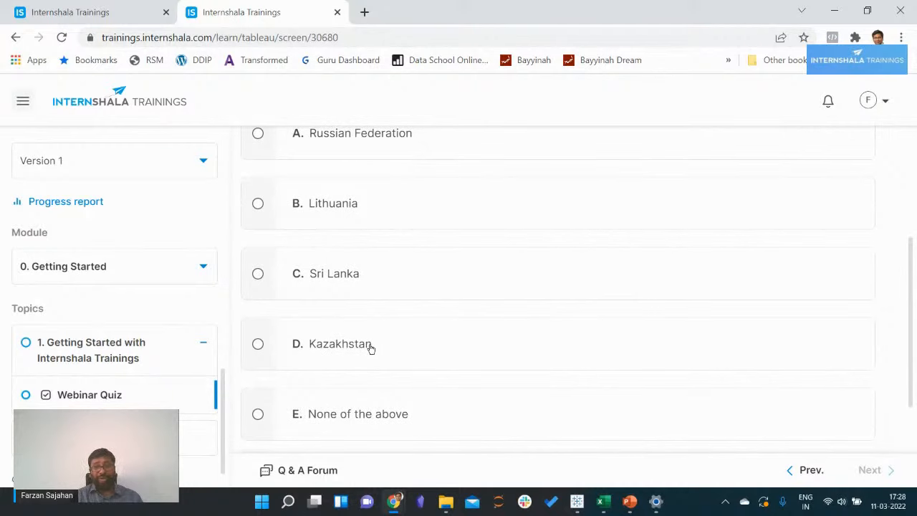
pyautogui.scroll(2, 371, 347)
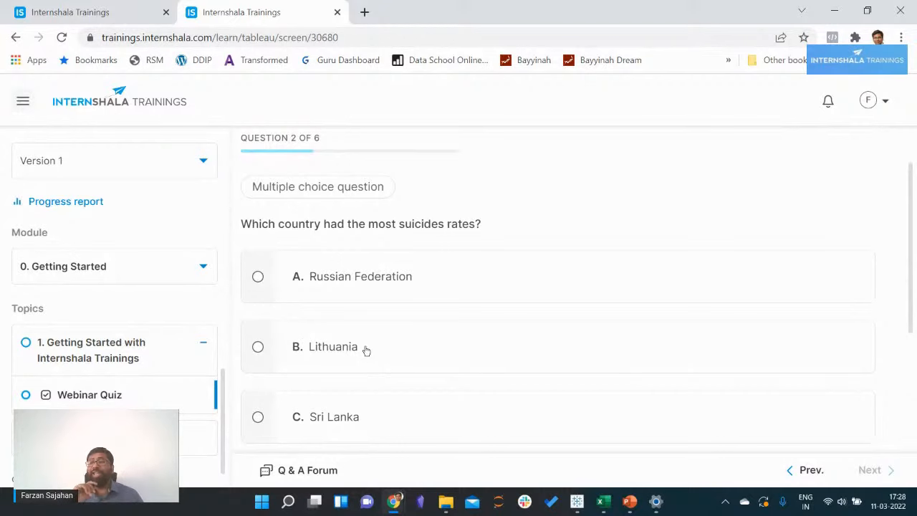
pyautogui.hotkey('alt', 'Tab')
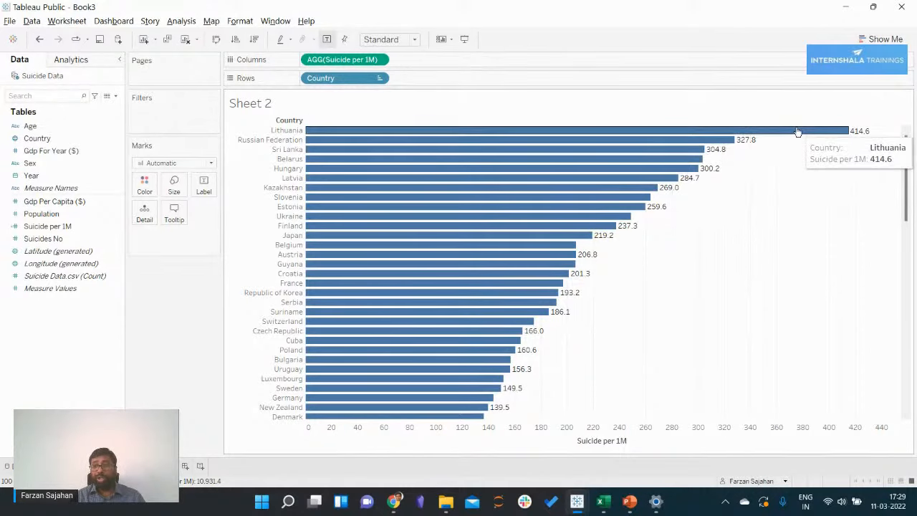
pyautogui.hotkey('alt', 'Tab')
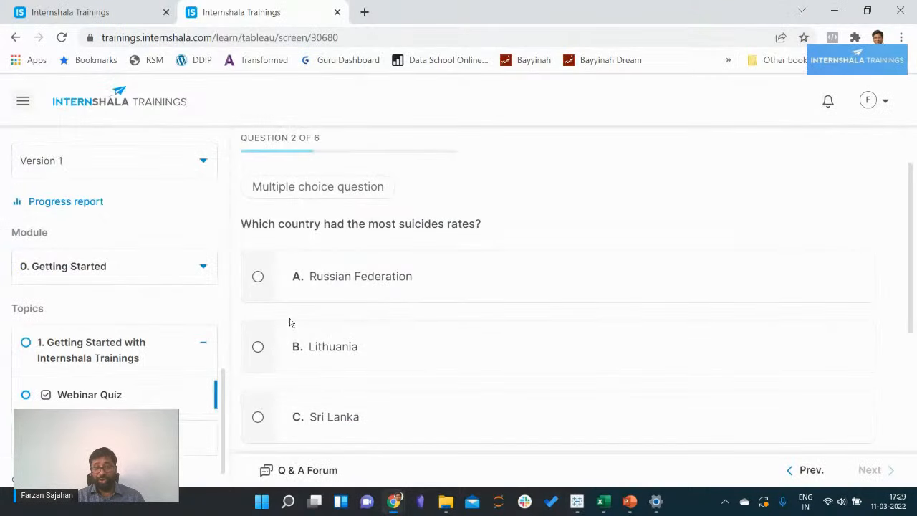
# Answer question 2 of the Webinar Quiz with Lithuania and submit it
pyautogui.click(322, 348)
pyautogui.scroll(-3, 675, 350)
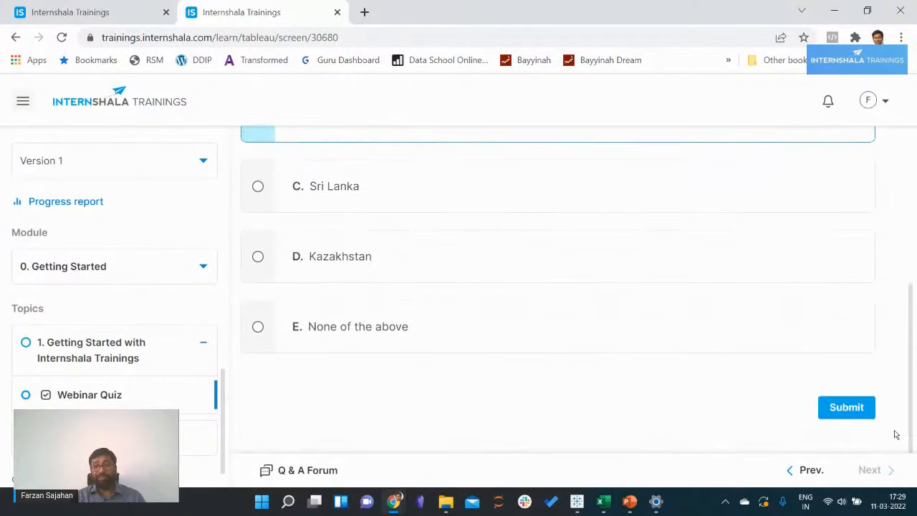
pyautogui.click(848, 415)
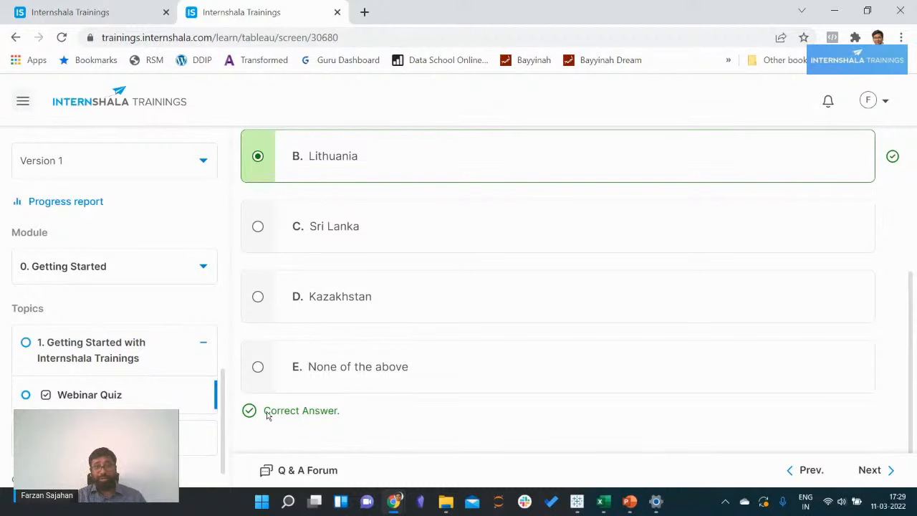
# Review the submitted answer against the country chart in Tableau Public, and advance the Chrome quiz to question 3
pyautogui.scroll(3, 372, 323)
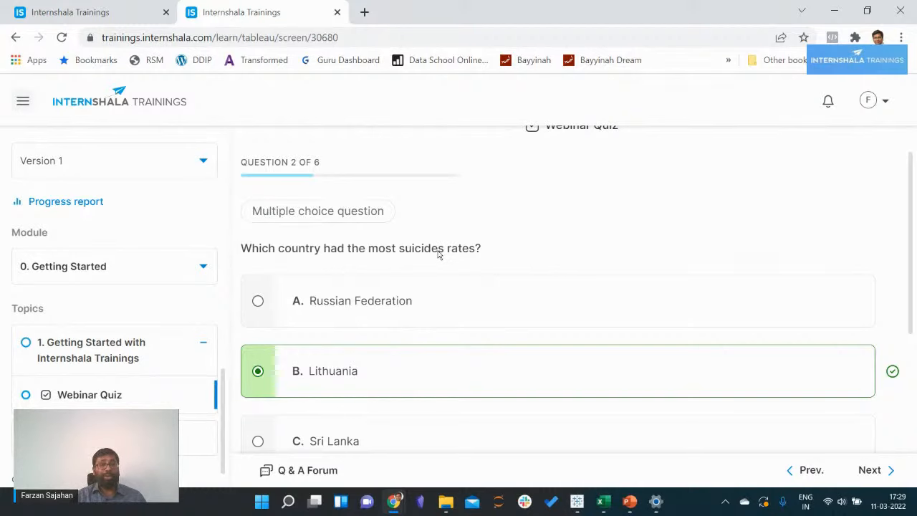
pyautogui.scroll(-2, 439, 254)
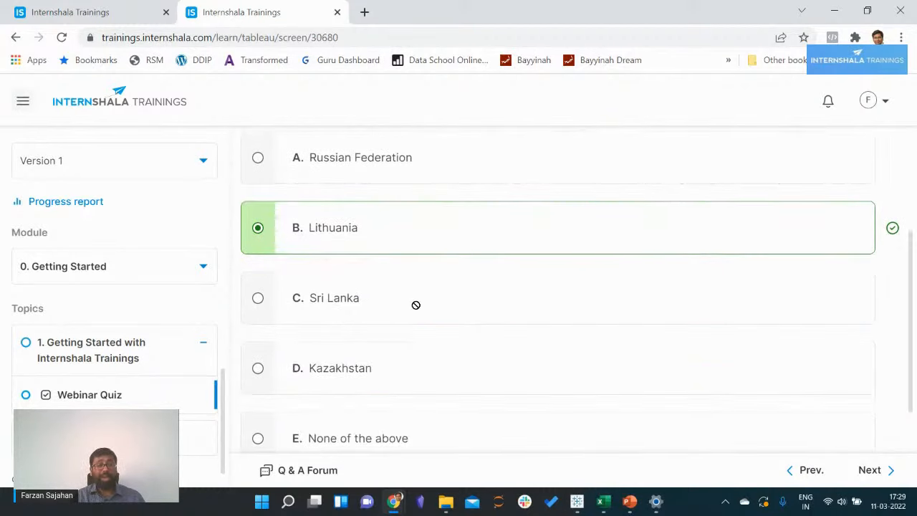
pyautogui.hotkey('alt', 'Tab')
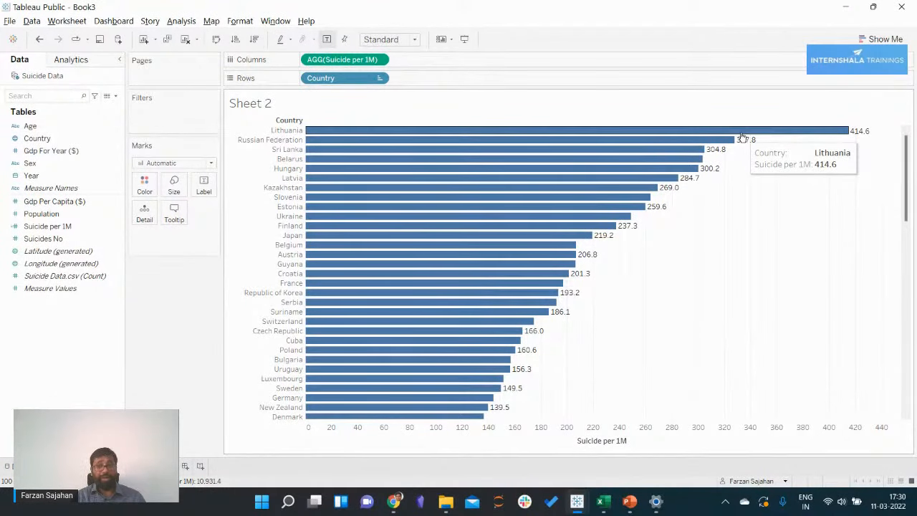
pyautogui.hotkey('alt', 'Tab')
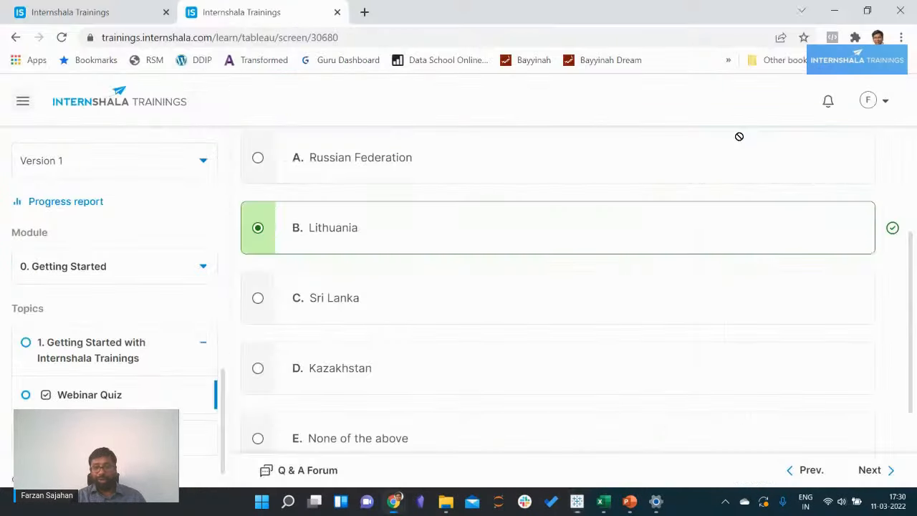
pyautogui.click(877, 471)
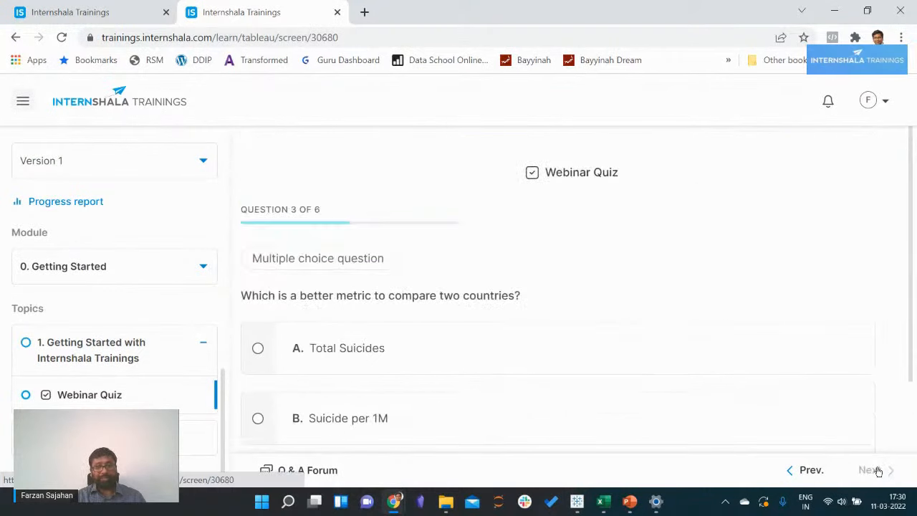
# Answer question 3 on the better metric for comparing two countries with Suicide per 1M and submit it
pyautogui.scroll(-1, 525, 301)
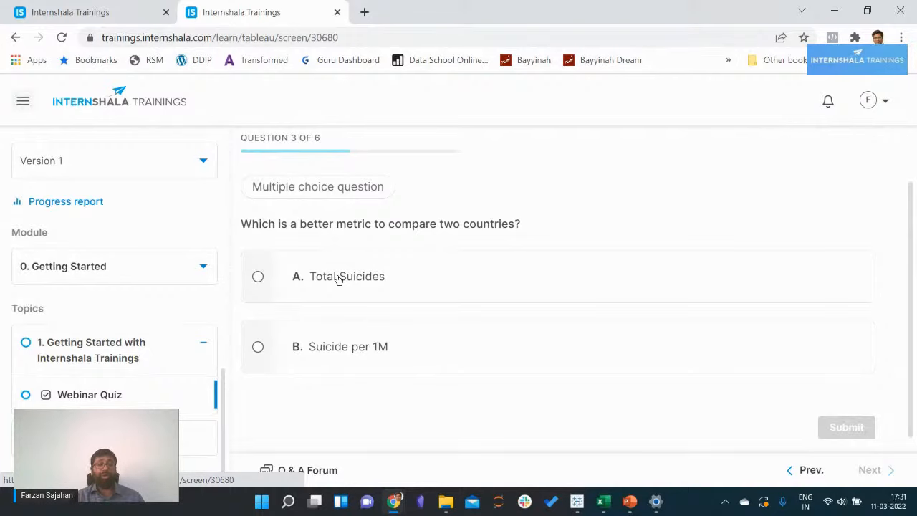
pyautogui.click(344, 350)
pyautogui.scroll(-1, 564, 404)
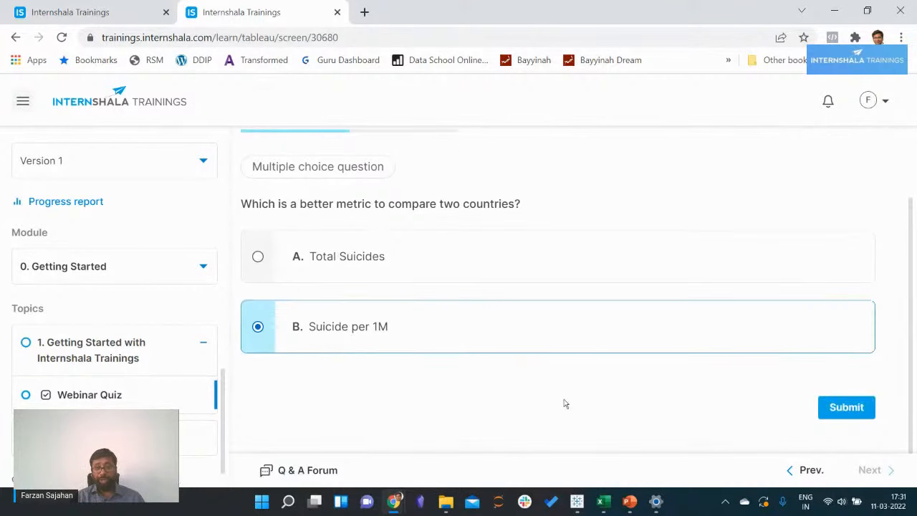
pyautogui.click(851, 414)
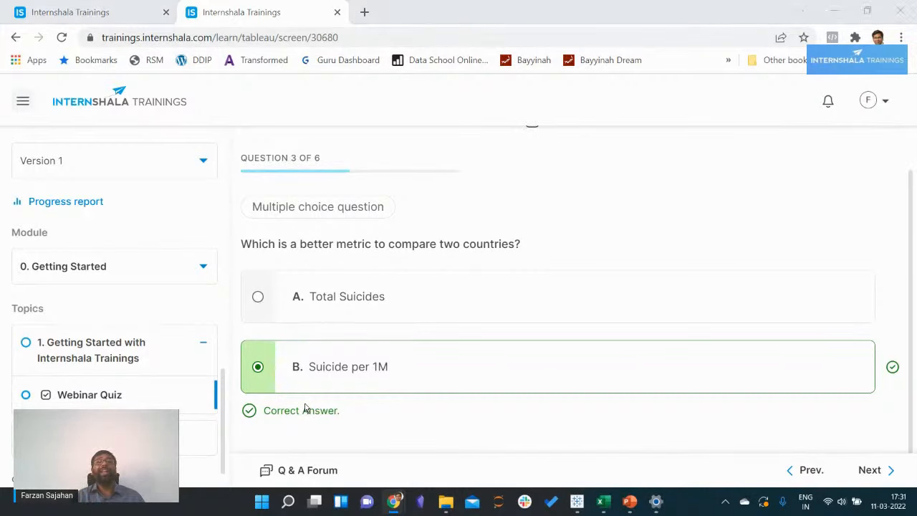
# Switch to Tableau Public, add a new worksheet and place Country on the empty view to build a world map
pyautogui.hotkey('alt', 'Tab')
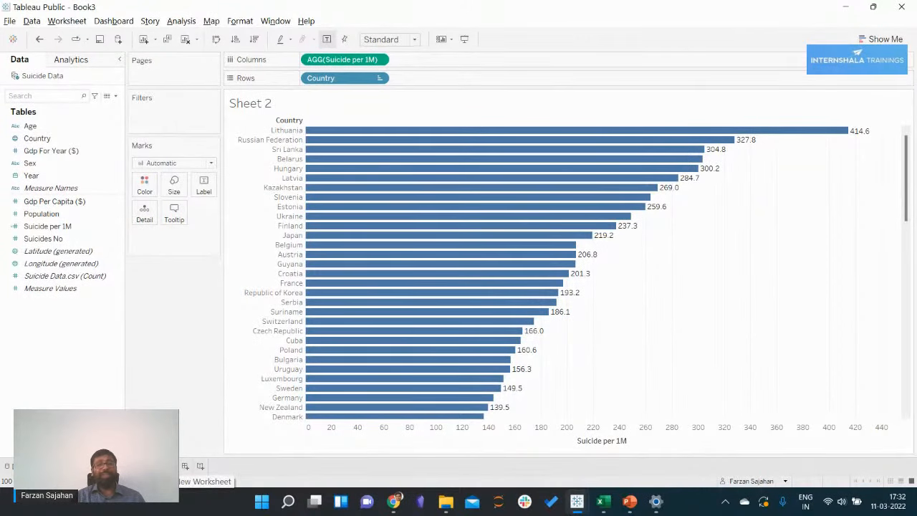
pyautogui.click(184, 465)
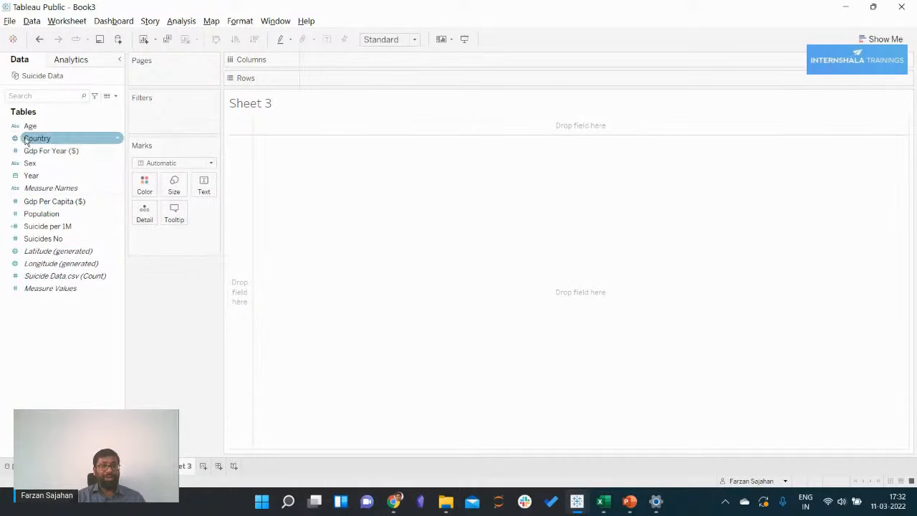
pyautogui.moveTo(27, 138); pyautogui.dragTo(525, 279)
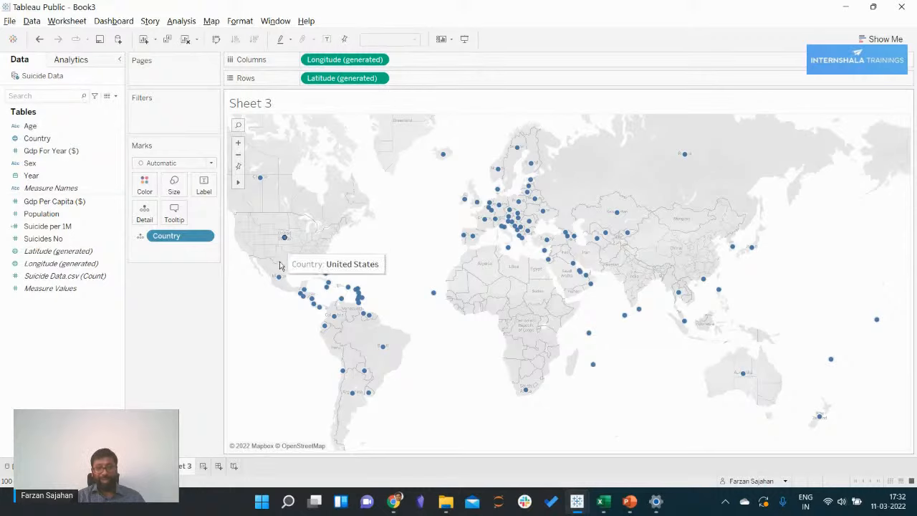
# Highlight the Latitude (generated) and Longitude (generated) fields in the data list, and clear the selection
pyautogui.click(44, 287)
pyautogui.click(62, 263)
pyautogui.click(58, 251)
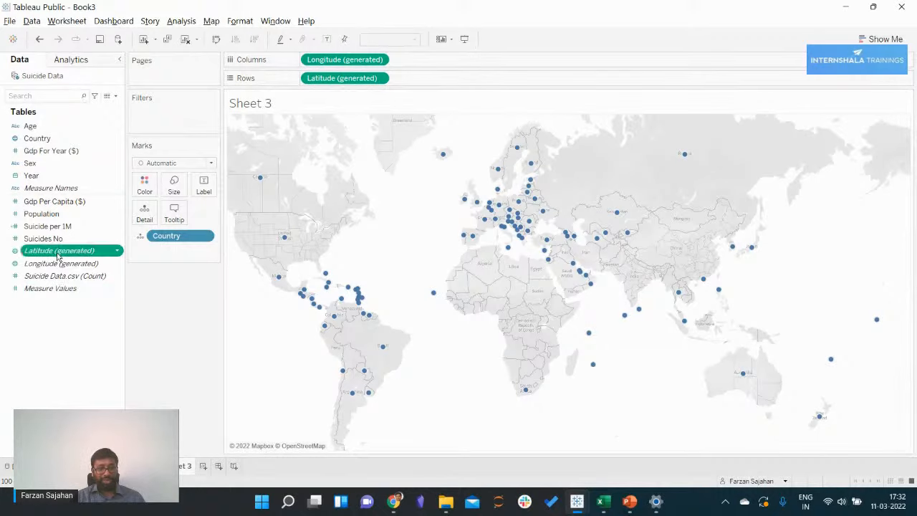
pyautogui.keyDown('ctrl'); pyautogui.click(55, 264); pyautogui.keyUp('ctrl')
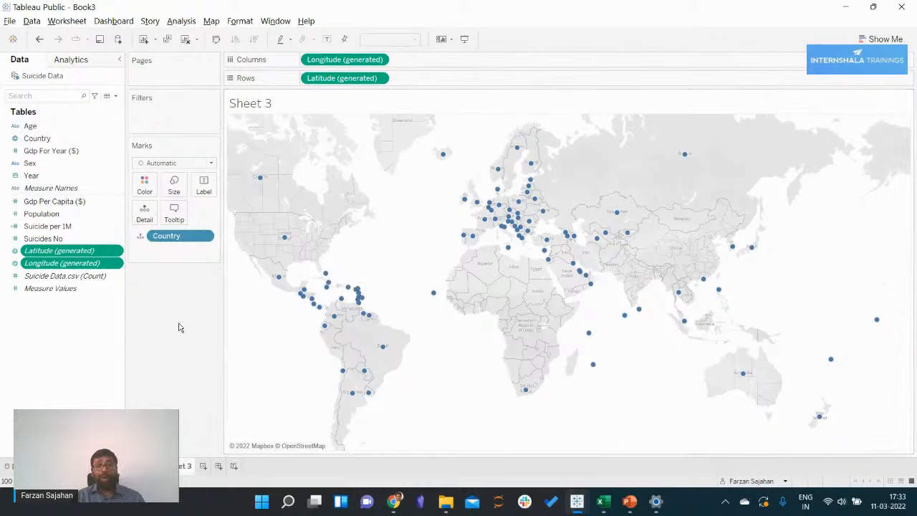
pyautogui.click(74, 333)
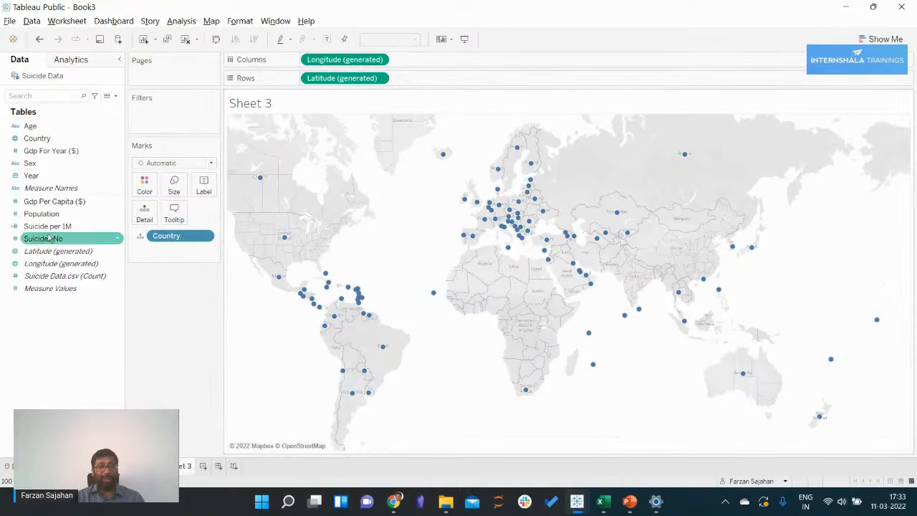
# Color the map's countries by Suicide per 1M and inspect the values of individual countries
pyautogui.moveTo(54, 232); pyautogui.dragTo(149, 189)
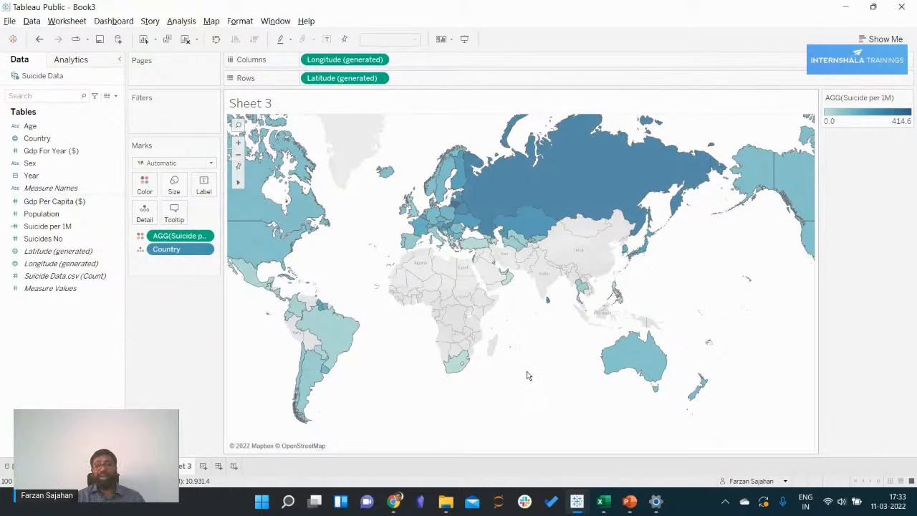
pyautogui.moveTo(524, 227)
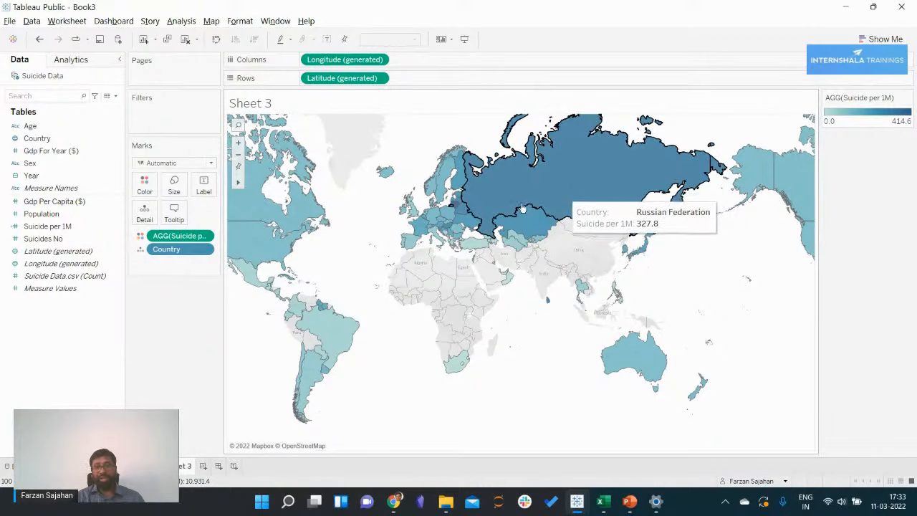
pyautogui.moveTo(454, 207)
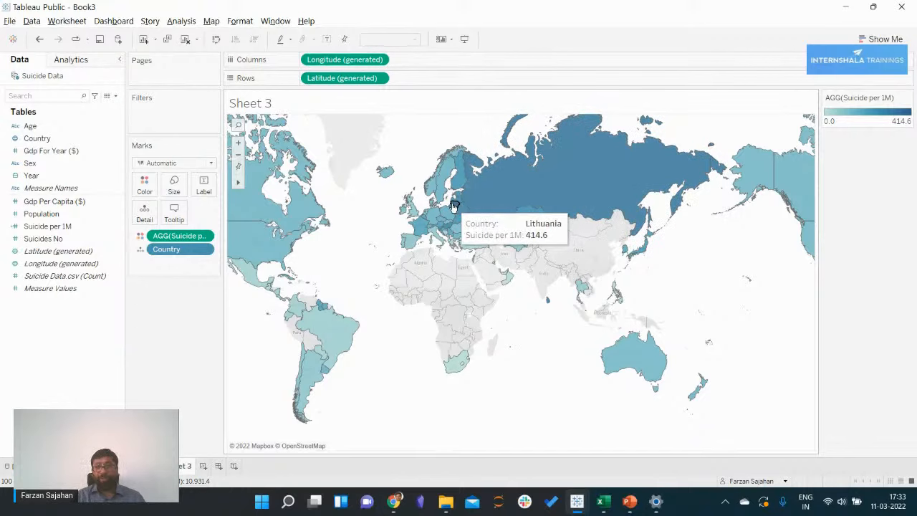
pyautogui.moveTo(501, 197)
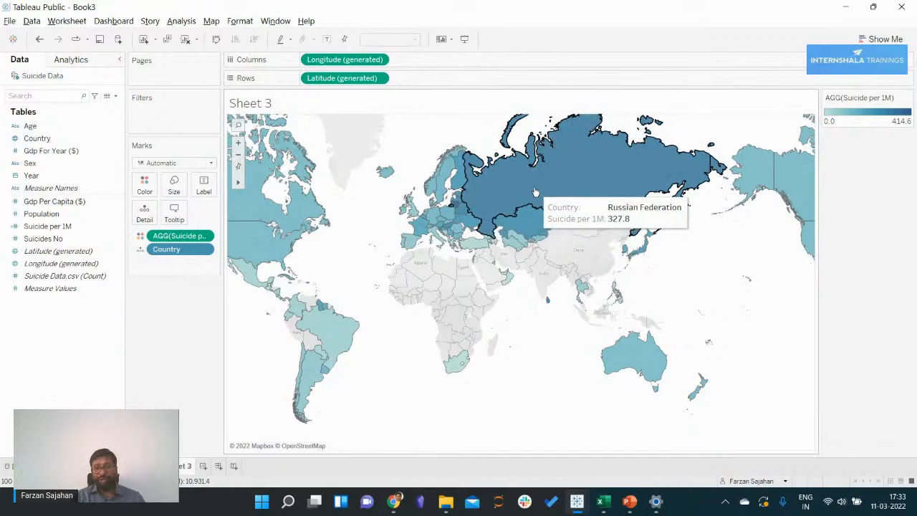
pyautogui.moveTo(250, 192)
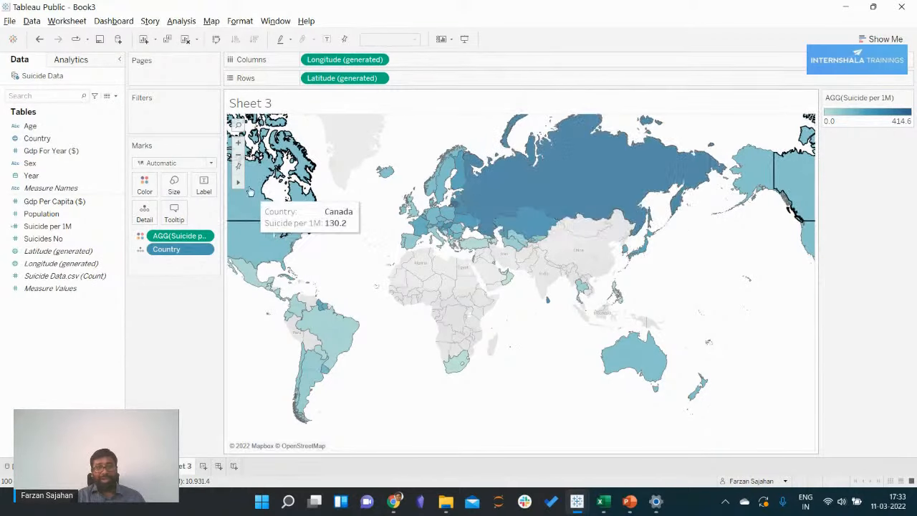
# Reposition the map with the Pan tool to bring North America fully into view, and clear the country selection
pyautogui.click(409, 204)
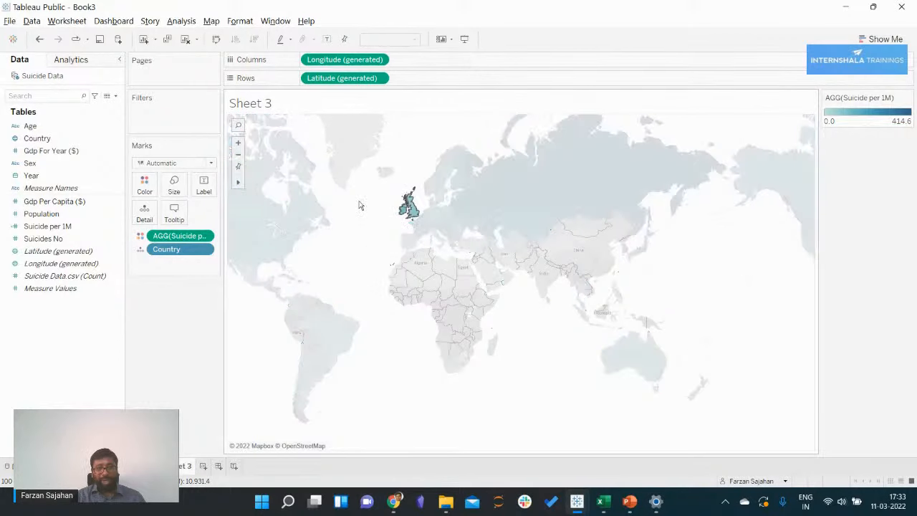
pyautogui.click(360, 205)
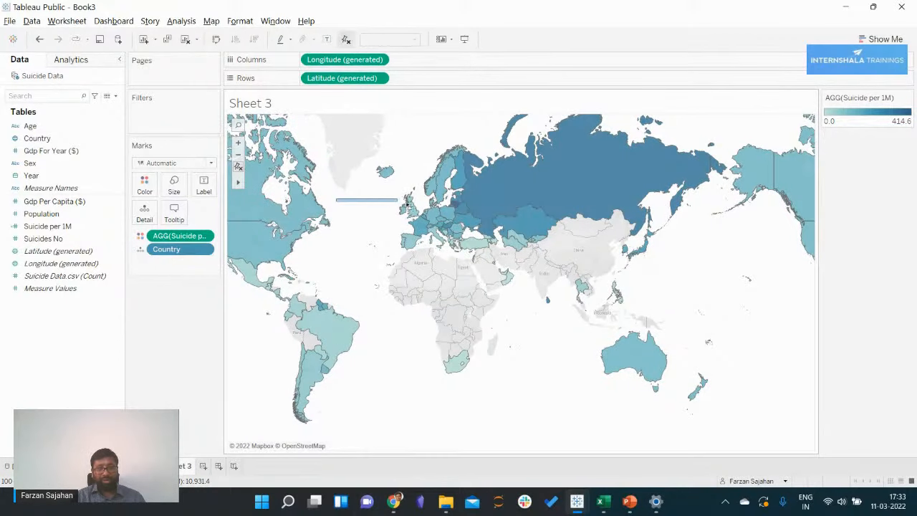
pyautogui.click(409, 206)
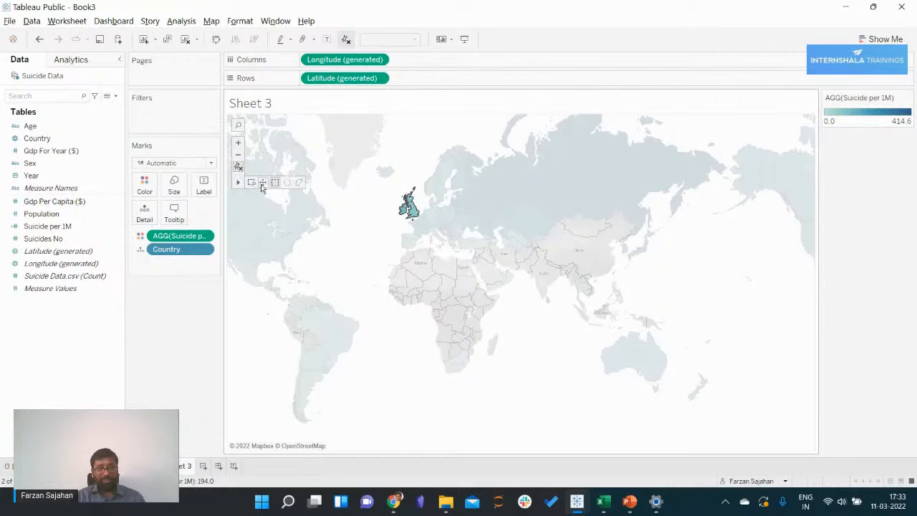
pyautogui.click(262, 185)
pyautogui.moveTo(363, 265); pyautogui.dragTo(467, 284)
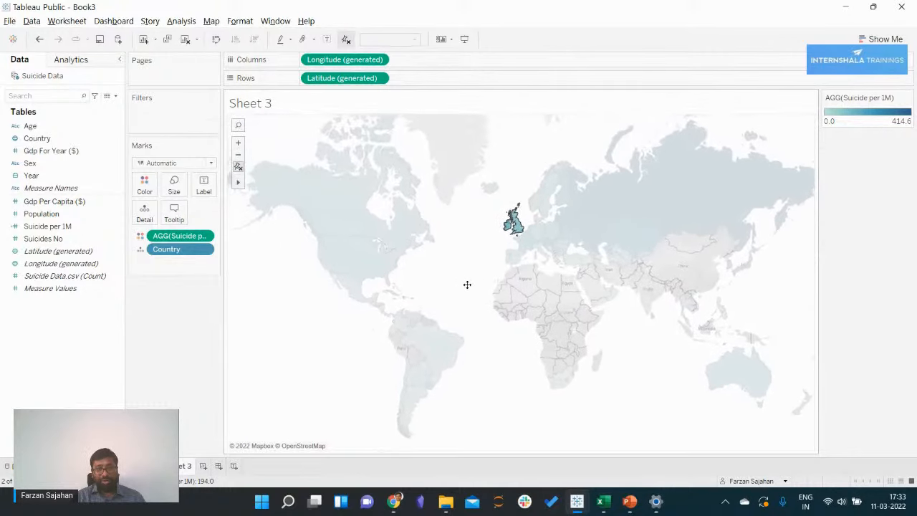
pyautogui.click(456, 278)
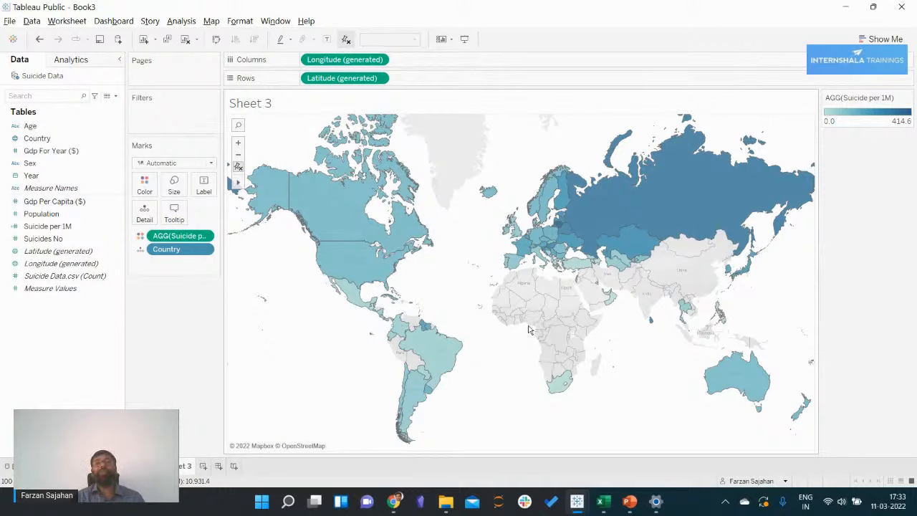
pyautogui.moveTo(691, 203)
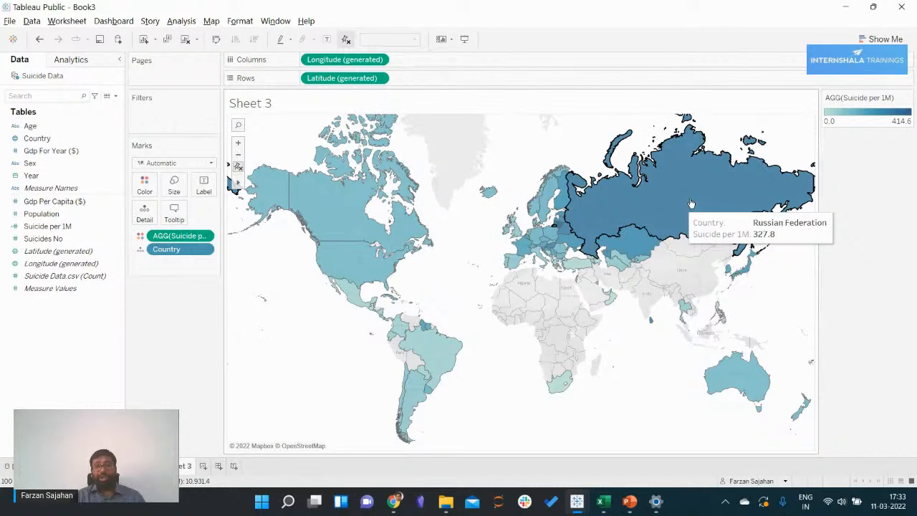
# Change the map's Suicide per 1M color palette to Red-Green Diverging and reverse it
pyautogui.moveTo(429, 368)
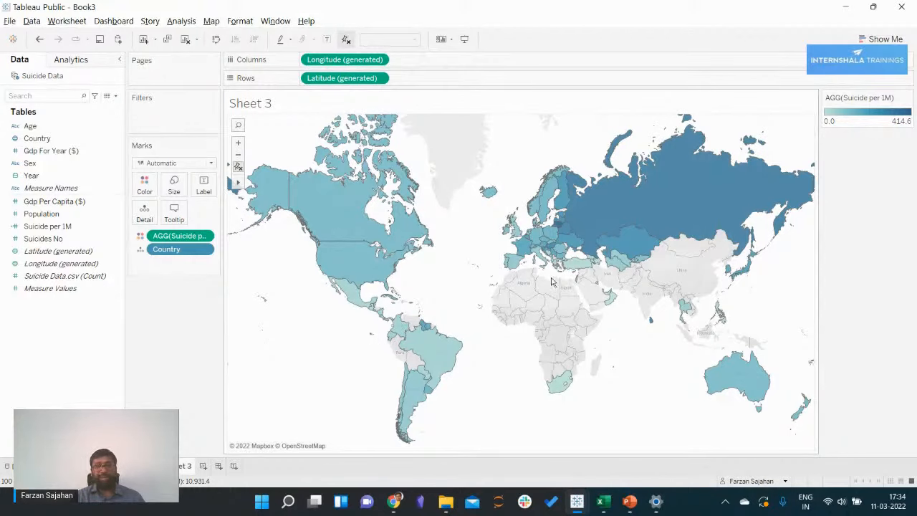
pyautogui.moveTo(651, 212)
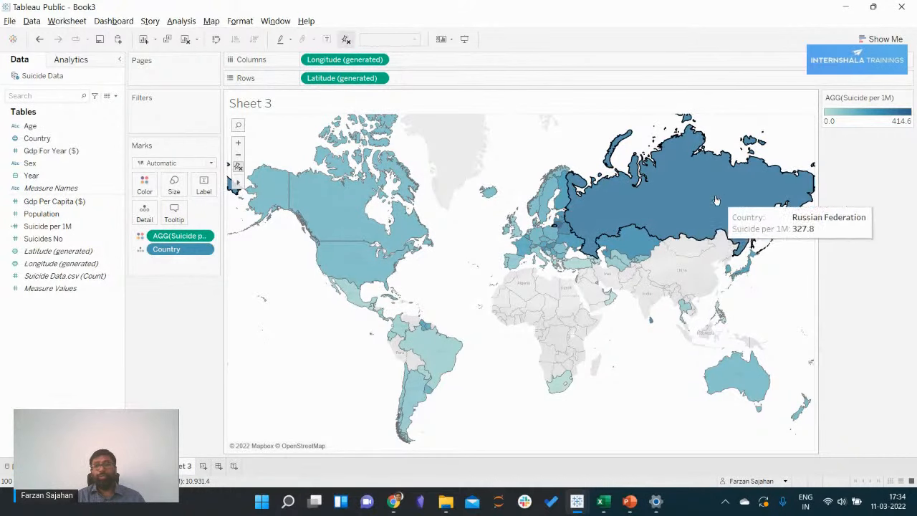
pyautogui.click(145, 187)
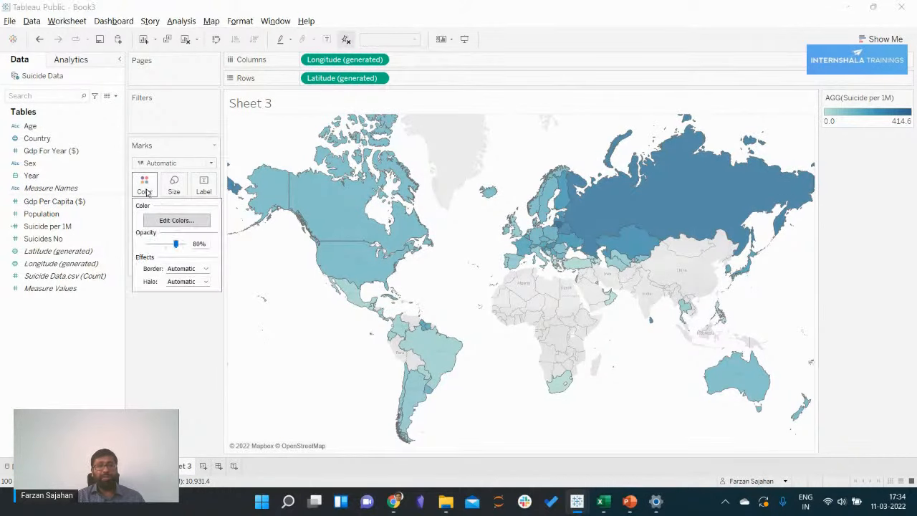
pyautogui.click(172, 220)
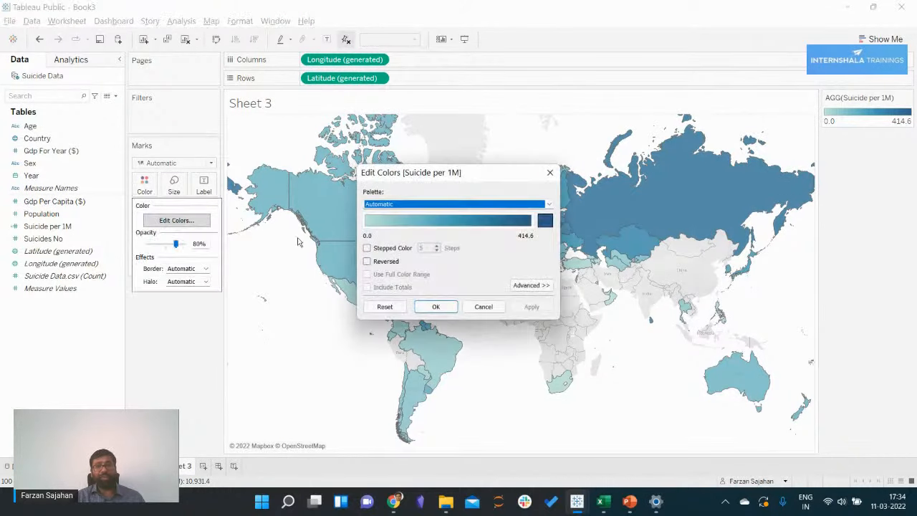
pyautogui.click(404, 206)
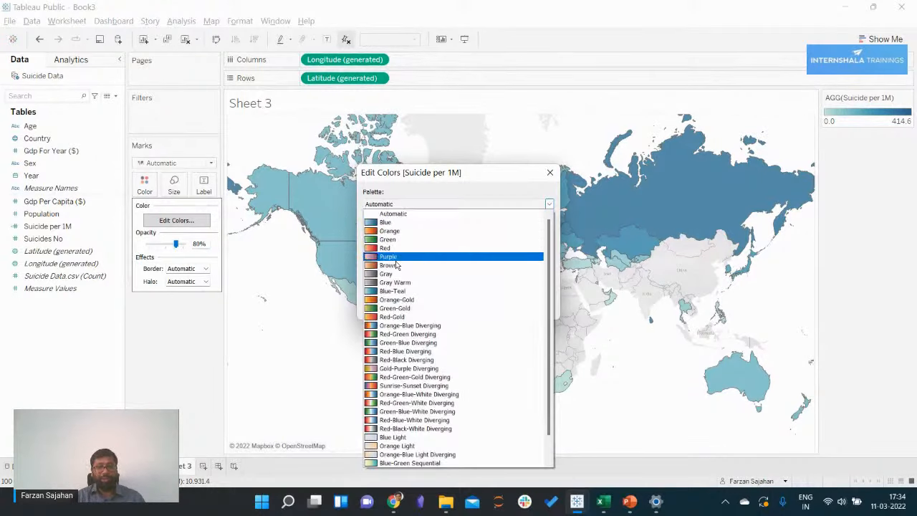
pyautogui.click(392, 335)
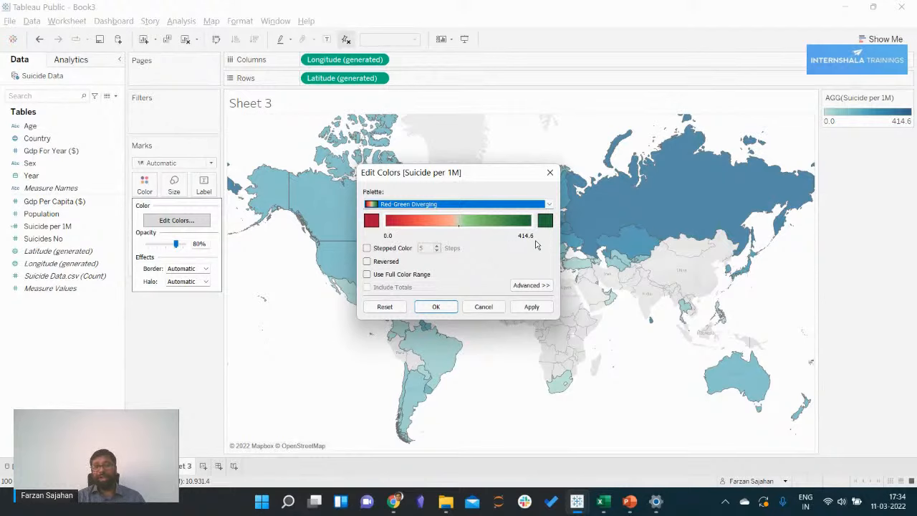
pyautogui.click(368, 261)
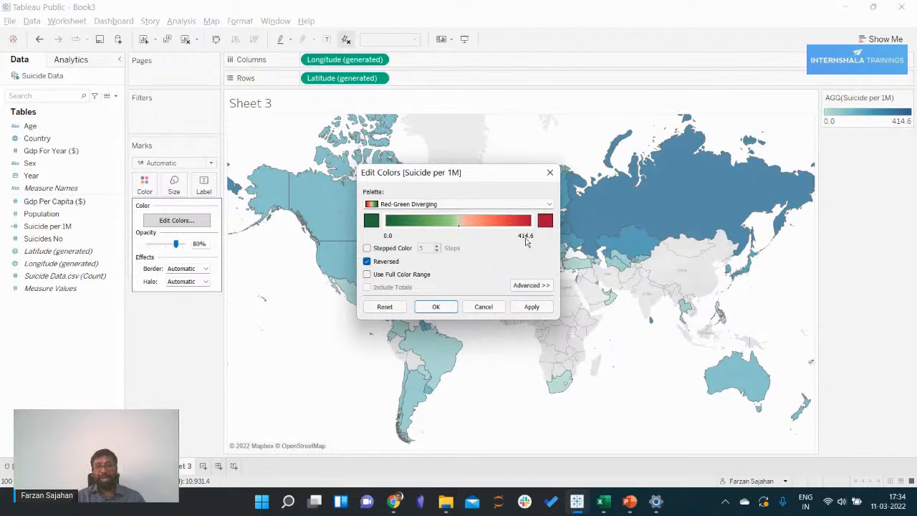
pyautogui.click(435, 307)
# Turn on mark labels for the map so each country displays its Suicide per 1M value
pyautogui.moveTo(699, 171)
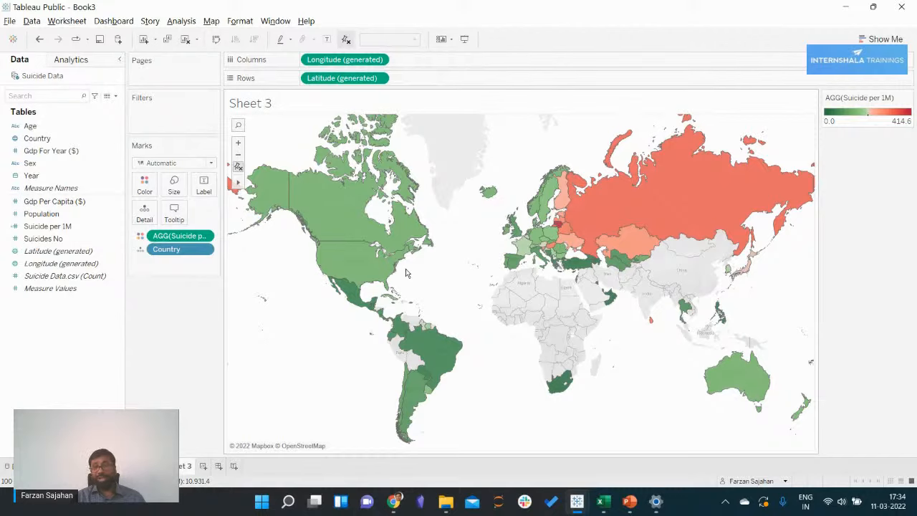
pyautogui.moveTo(351, 258)
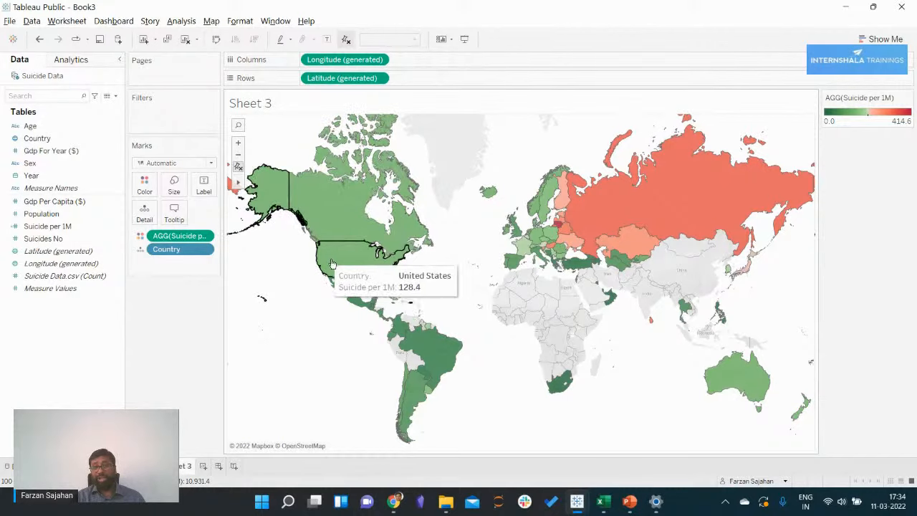
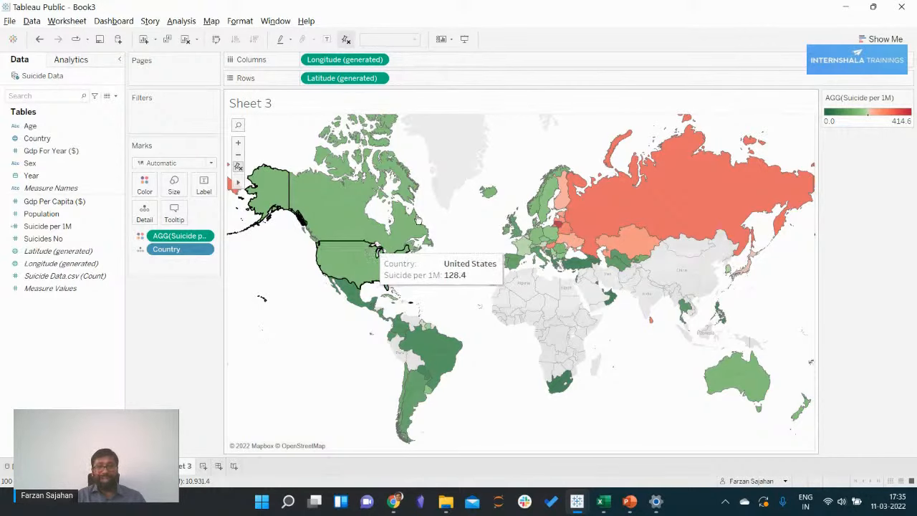
pyautogui.click(204, 184)
pyautogui.click(226, 210)
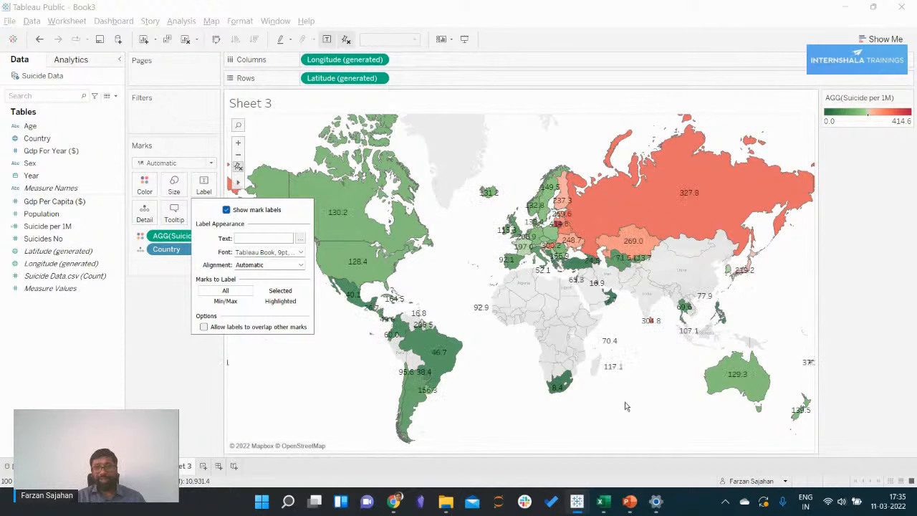
pyautogui.click(708, 242)
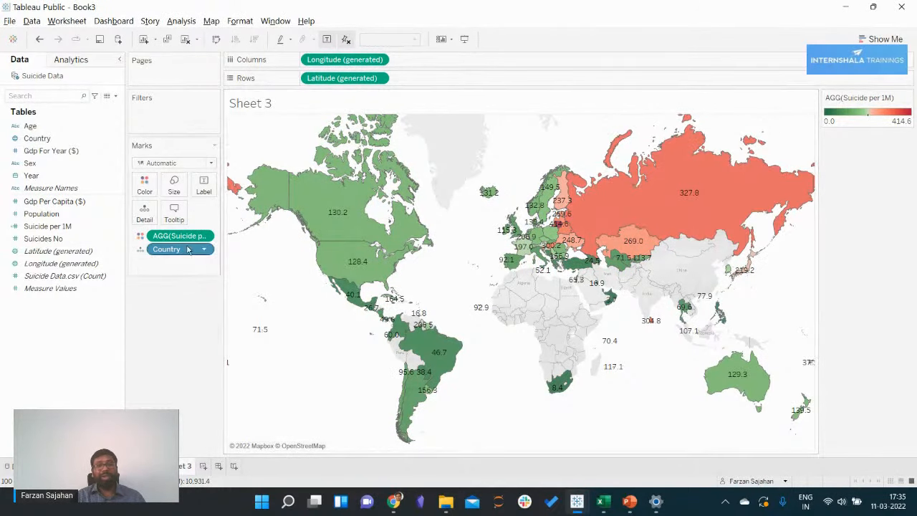
# Open the tooltip of the map's marks for editing
pyautogui.moveTo(749, 188)
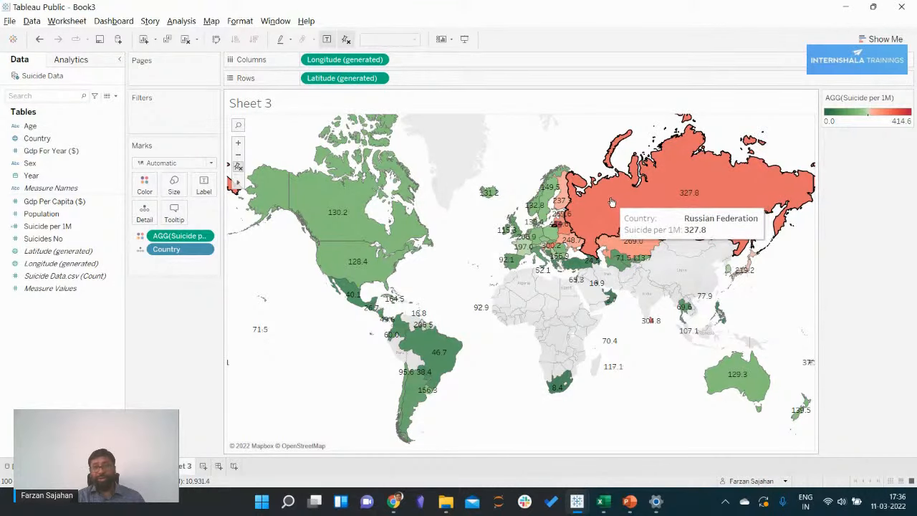
pyautogui.click(176, 216)
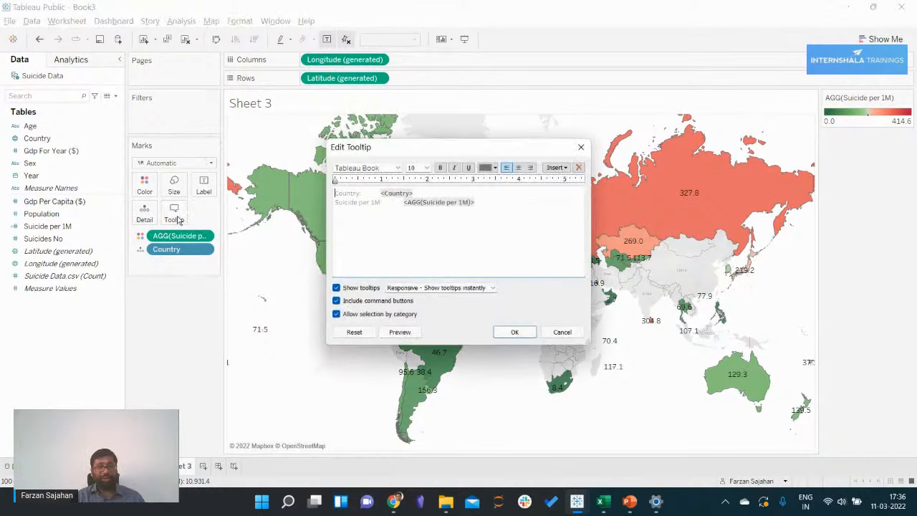
pyautogui.moveTo(380, 193); pyautogui.dragTo(240, 198)
pyautogui.press('End')
pyautogui.press('BackSpace')
pyautogui.press('BackSpace')
pyautogui.press('BackSpace')
pyautogui.press('BackSpace')
pyautogui.press('BackSpace')
pyautogui.press('BackSpace')
pyautogui.press('BackSpace')
pyautogui.press('BackSpace')
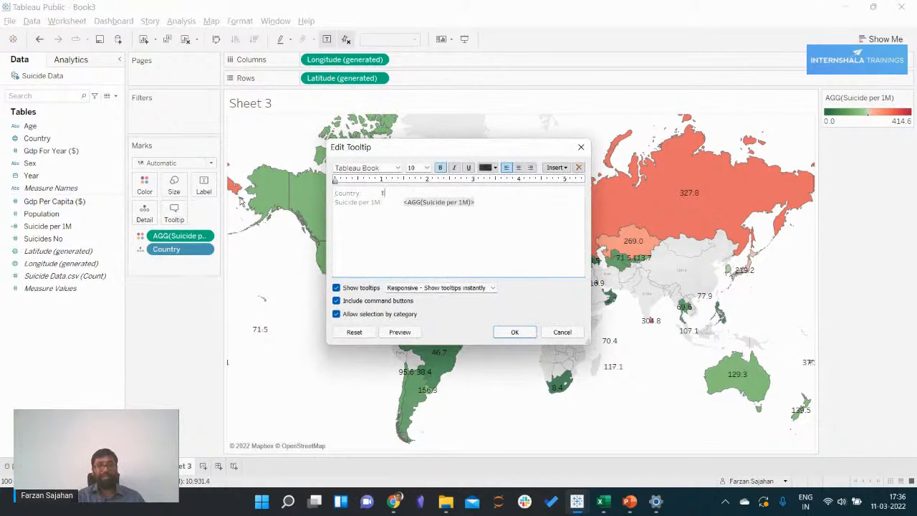
pyautogui.hotkey('ctrl', 'z')
# Remove the Country and Suicide per 1M captions from the tooltip and bring both field placeholders onto one line
pyautogui.press('Home')
pyautogui.hotkey('ctrl', 'shift', 'Right')
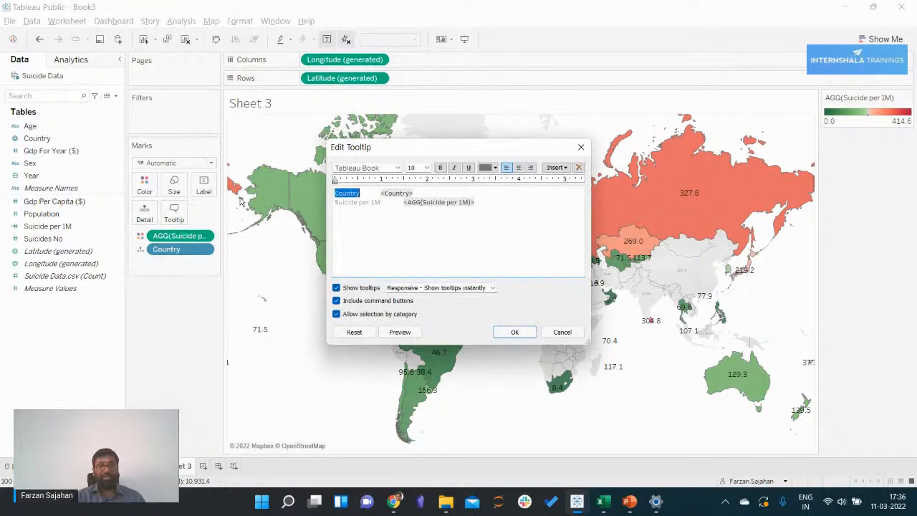
pyautogui.hotkey('ctrl', 'shift', 'Right')
pyautogui.hotkey('ctrl', 'shift', 'Left')
pyautogui.hotkey('ctrl', 'shift', 'Right')
pyautogui.press('BackSpace')
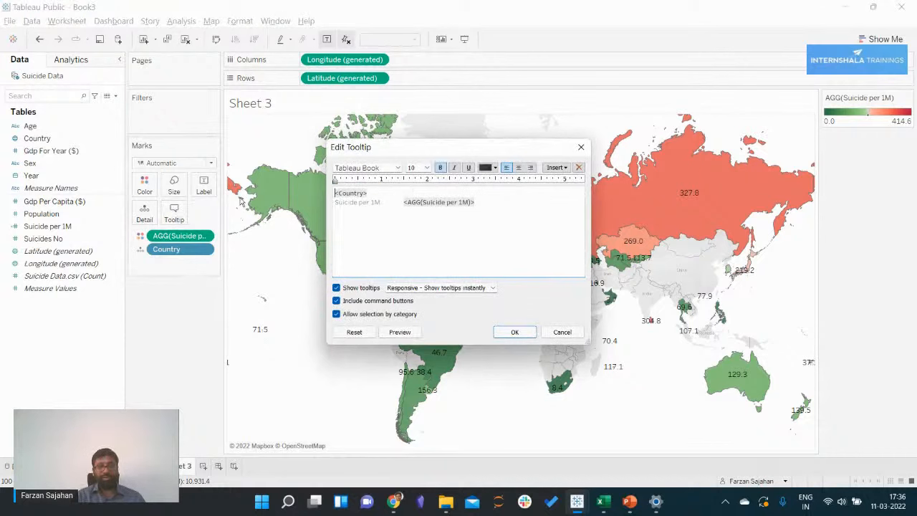
pyautogui.hotkey('shift', 'Down')
pyautogui.hotkey('ctrl', 'shift', 'Right')
pyautogui.hotkey('ctrl', 'shift', 'Right')
pyautogui.hotkey('ctrl', 'shift', 'Right')
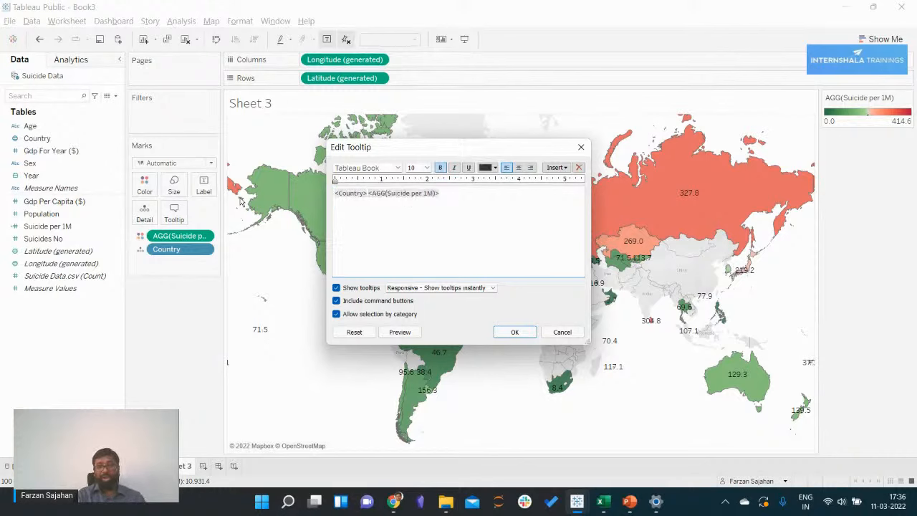
# Word the tooltip as "<Country> recorded a total suicide rate of <AGG(Suicide per 1M)> per million"
pyautogui.write('record')
pyautogui.write('ed a tota')
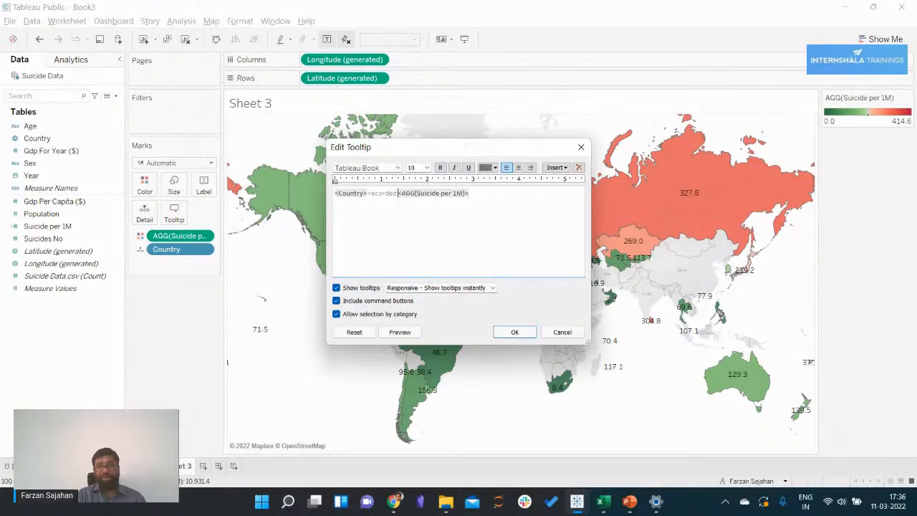
pyautogui.write('l suicide')
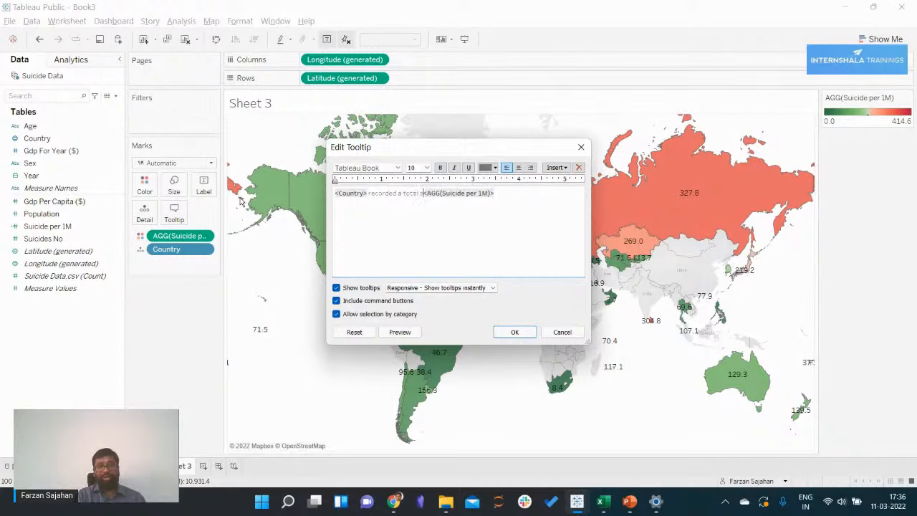
pyautogui.write(' rate of')
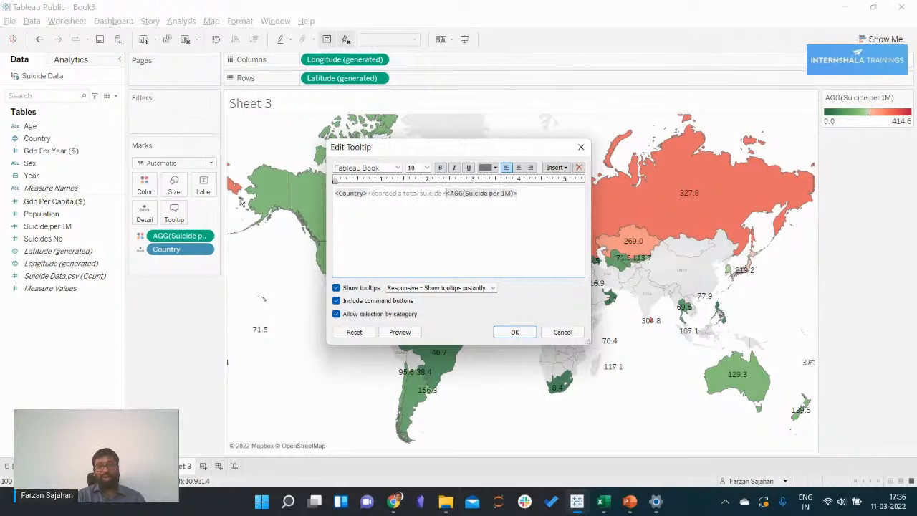
pyautogui.press('End')
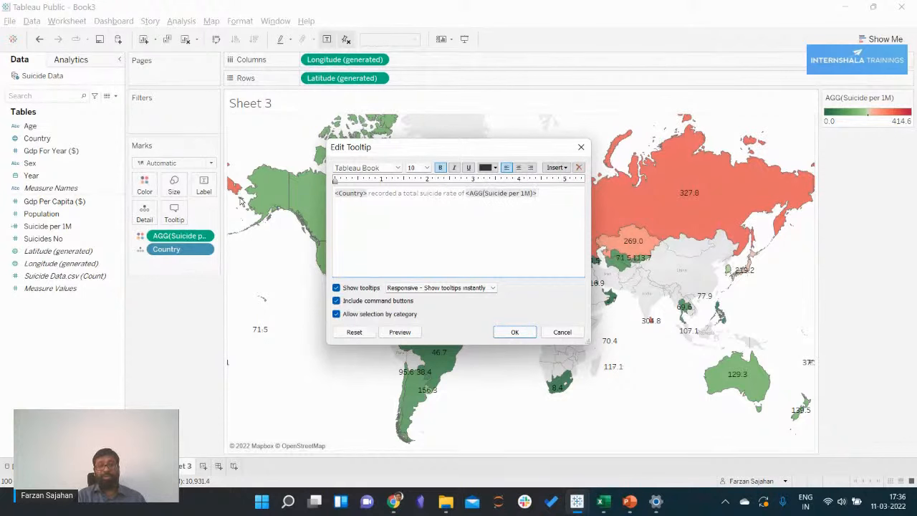
pyautogui.write('per million')
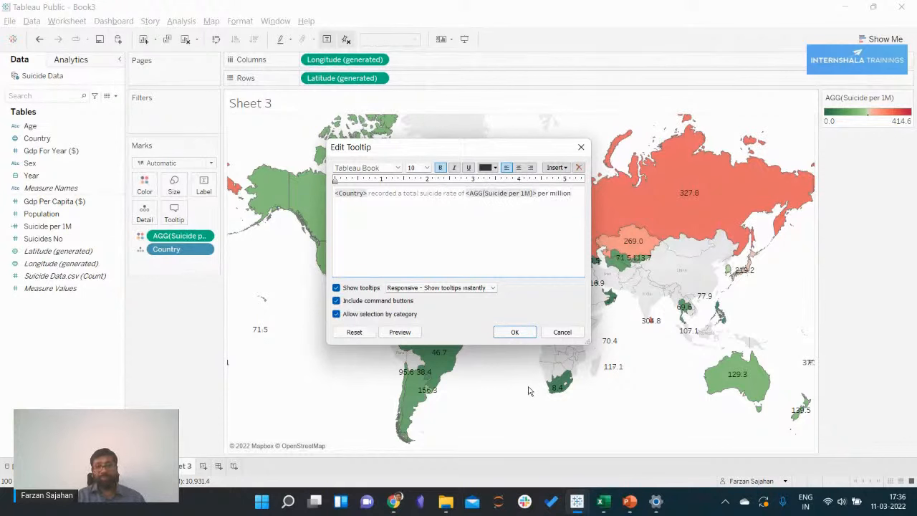
# Make the whole tooltip sentence bold with a dark font color and apply the tooltip to the map
pyautogui.tripleClick(412, 192)
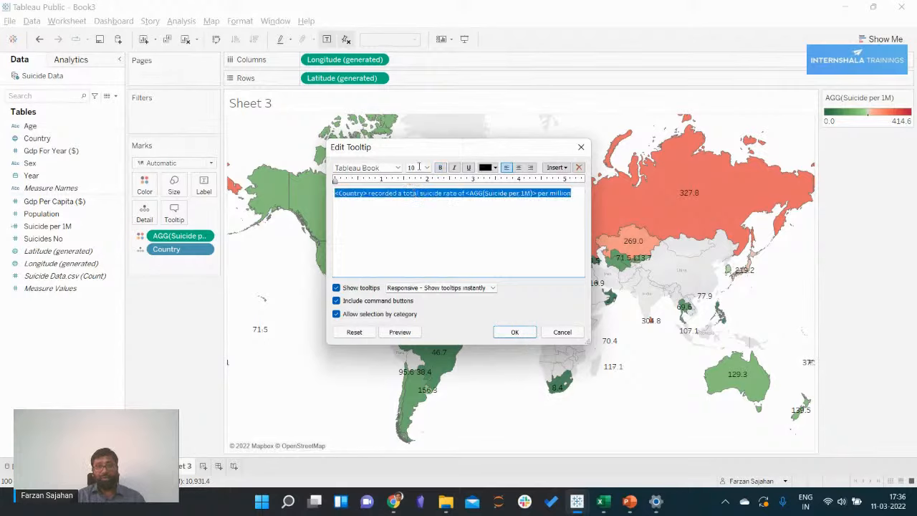
pyautogui.click(440, 167)
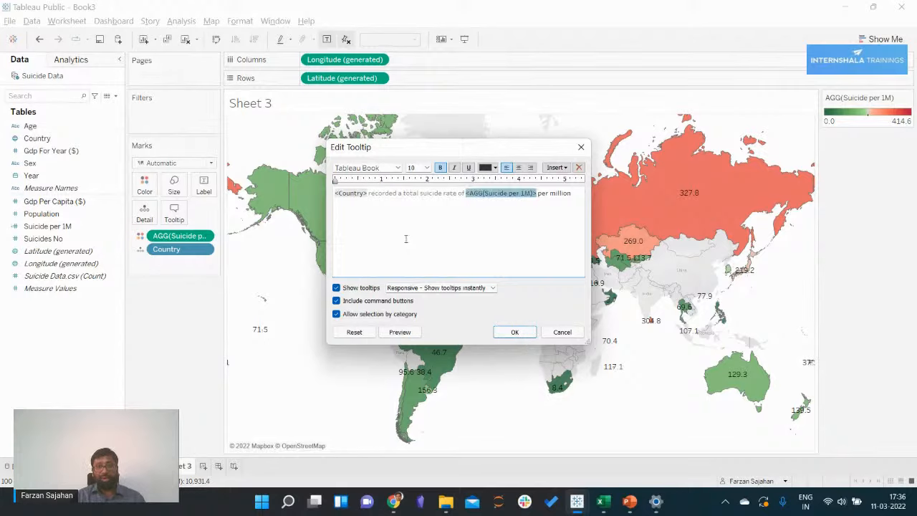
pyautogui.tripleClick(444, 195)
pyautogui.click(481, 170)
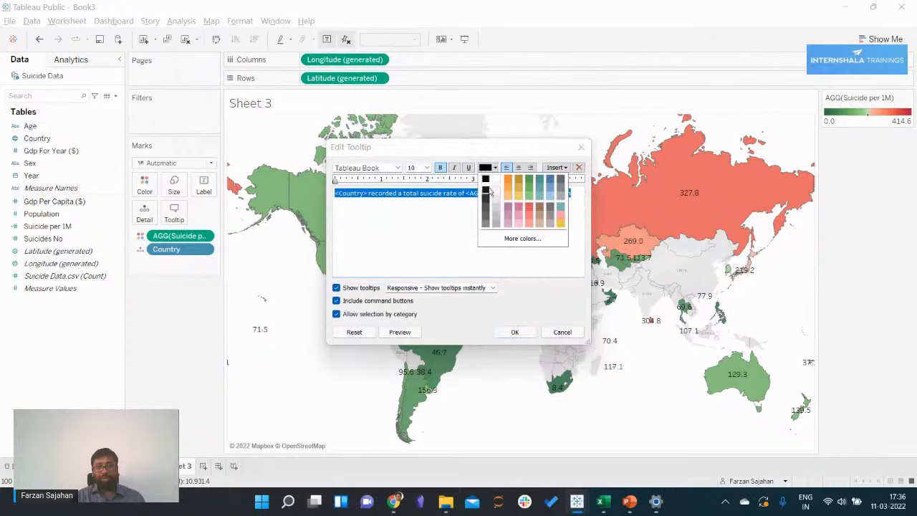
pyautogui.click(486, 194)
pyautogui.click(394, 228)
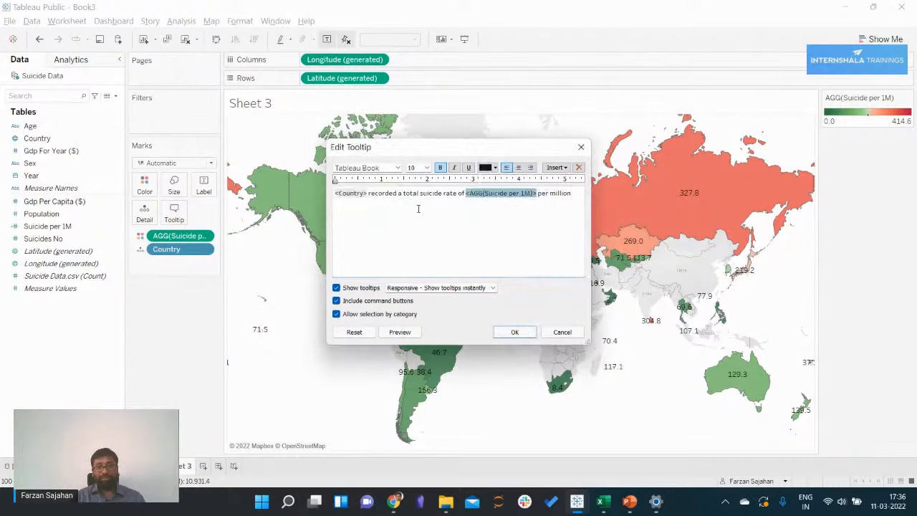
pyautogui.tripleClick(566, 202)
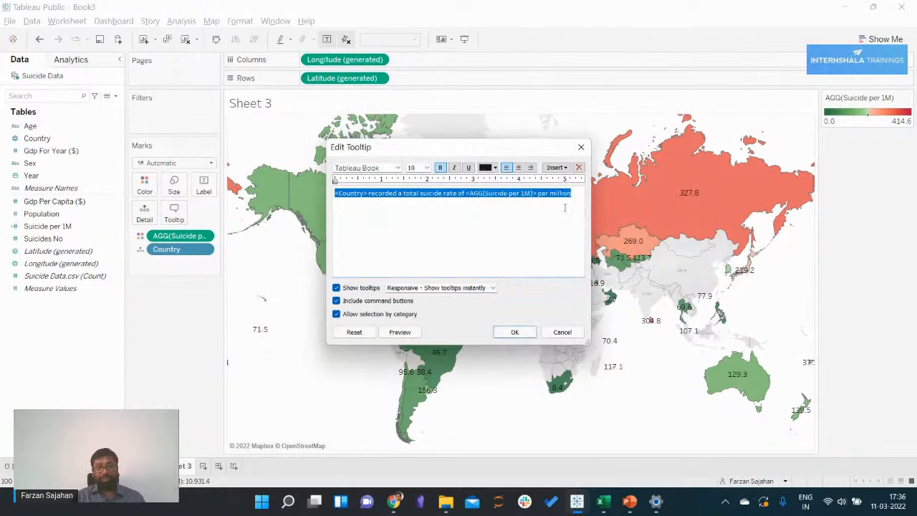
pyautogui.click(565, 206)
pyautogui.click(515, 333)
pyautogui.moveTo(614, 216)
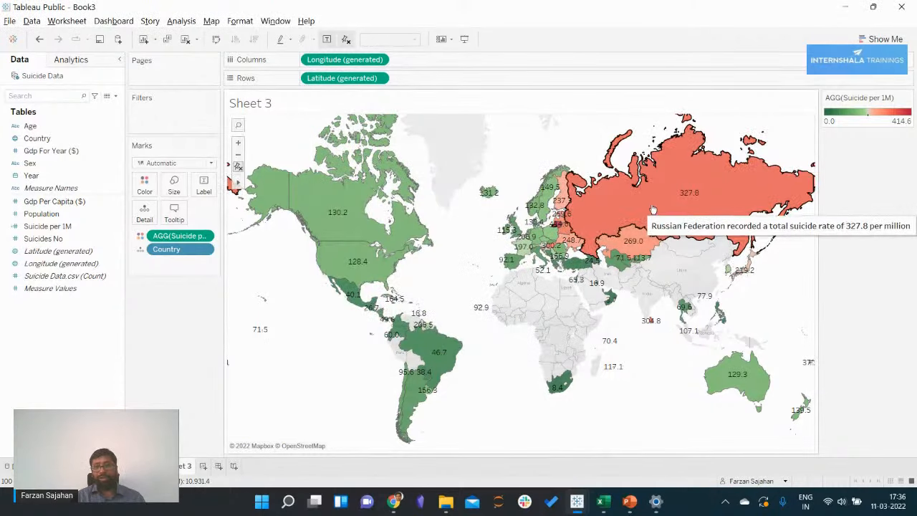
pyautogui.moveTo(343, 187)
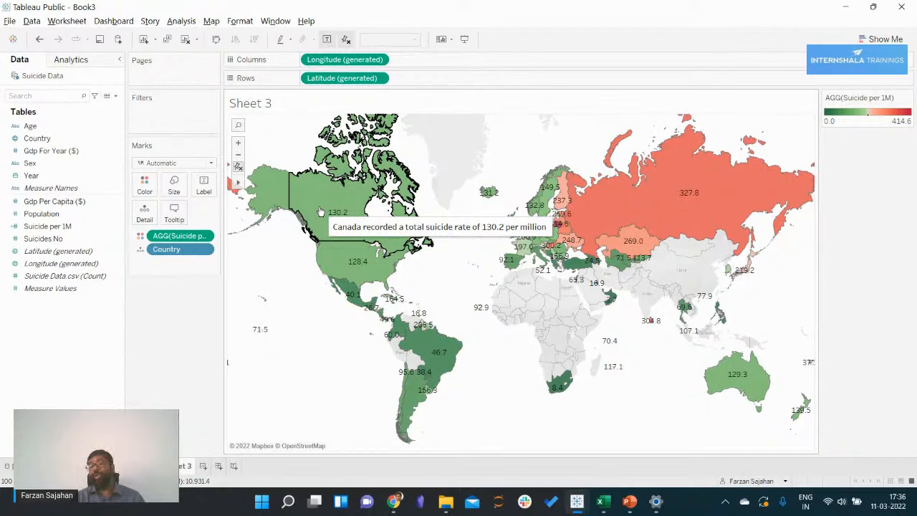
pyautogui.moveTo(350, 269)
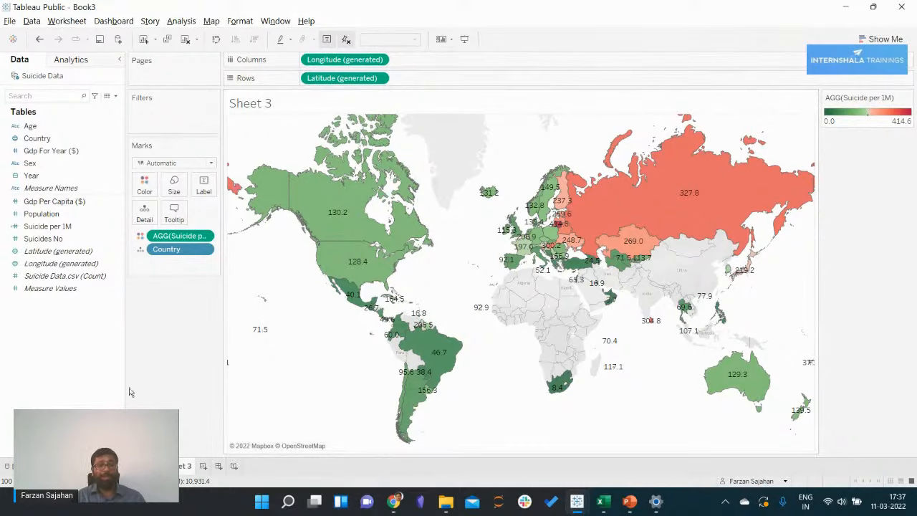
# Rename the map worksheet from its default name to "Country trend"
pyautogui.doubleClick(183, 467)
pyautogui.moveTo(182, 467)
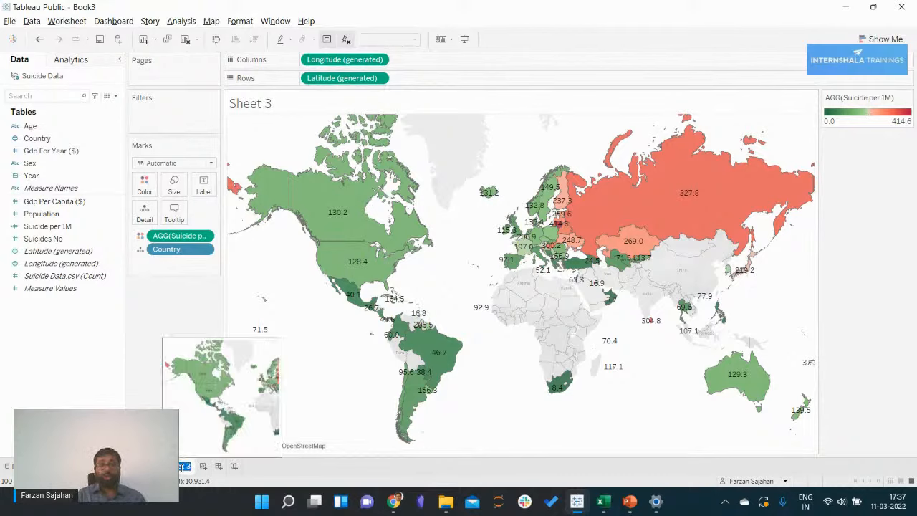
pyautogui.write('View')
pyautogui.doubleClick(181, 466)
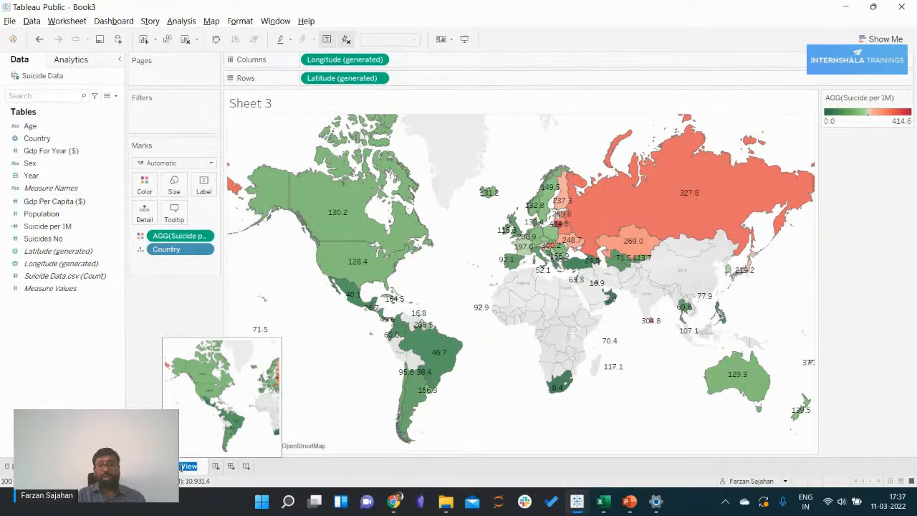
pyautogui.press('BackSpace')
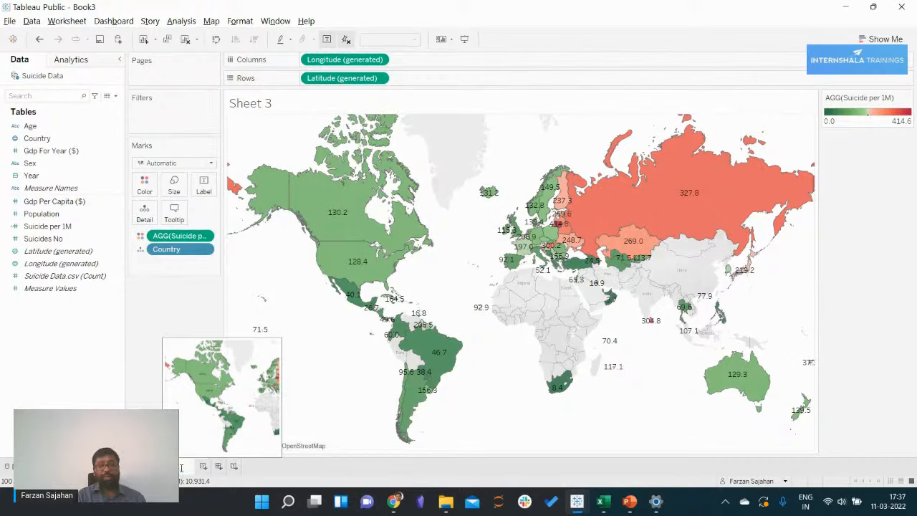
pyautogui.write('Country')
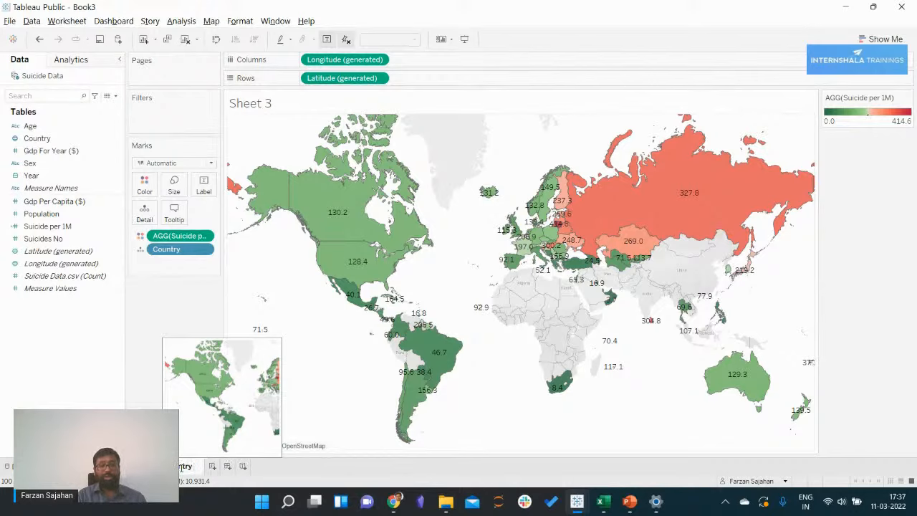
pyautogui.write(' trend')
pyautogui.press('Return')
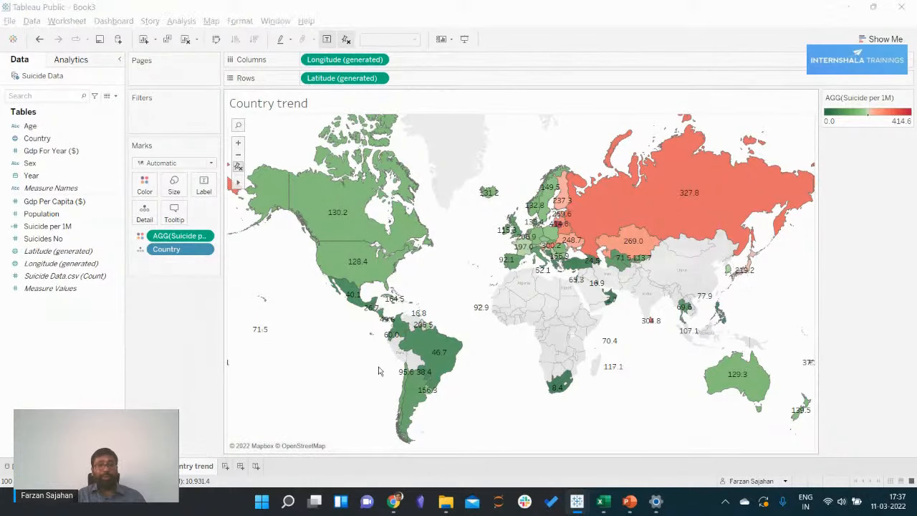
# Switch to the Webinar Quiz in the browser and advance to question 4 about South American suicide rates
pyautogui.hotkey('alt', 'Tab')
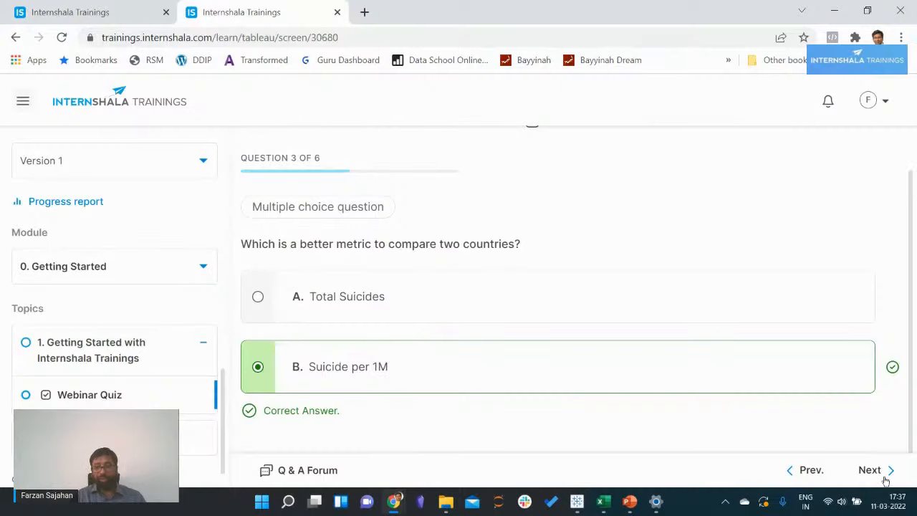
pyautogui.click(867, 470)
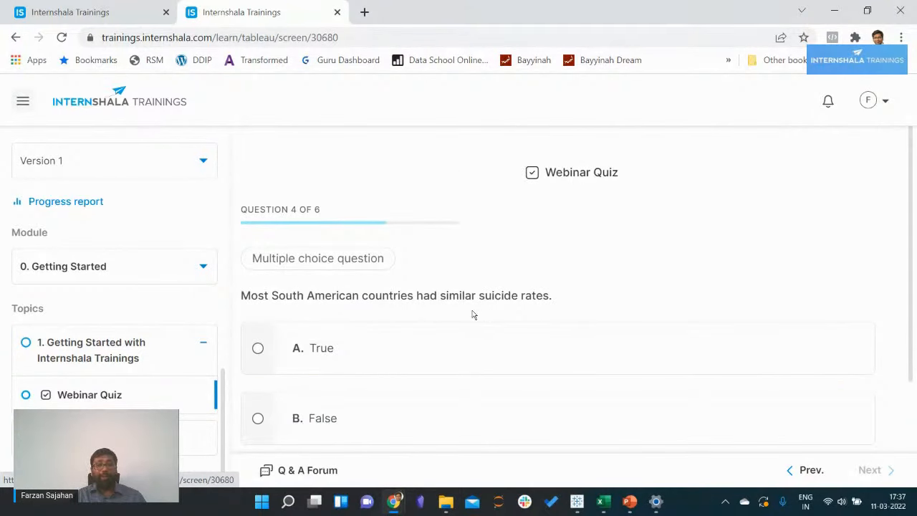
pyautogui.scroll(-1, 471, 314)
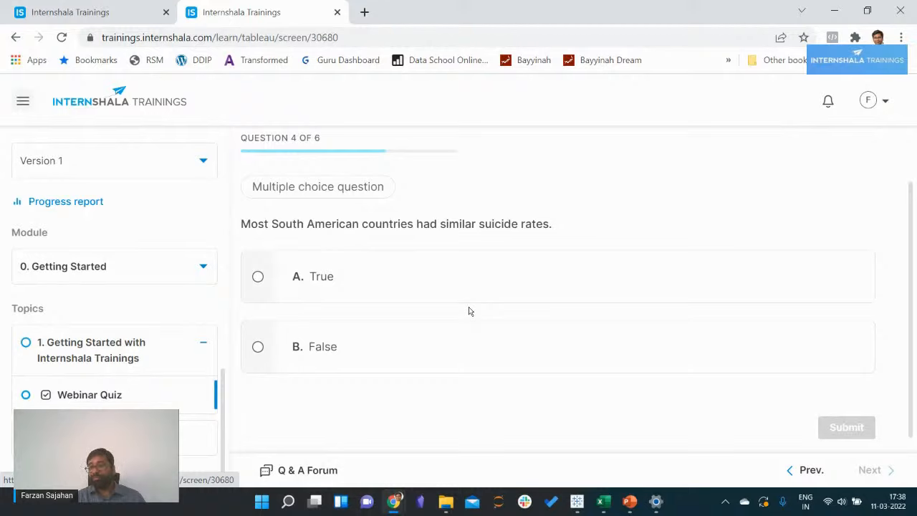
# Switch back to Tableau Public and compare the suicide rates of the South American countries on the map
pyautogui.hotkey('alt', 'Tab')
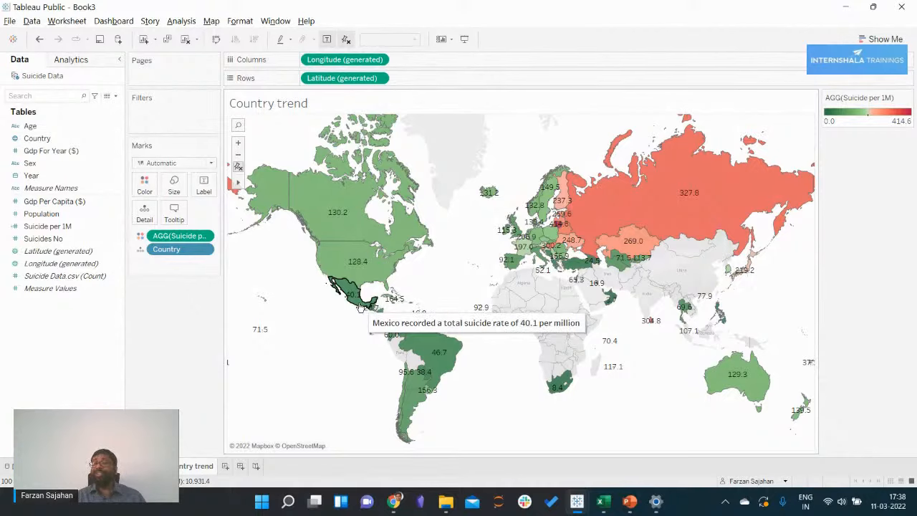
pyautogui.scroll(4, 331, 337)
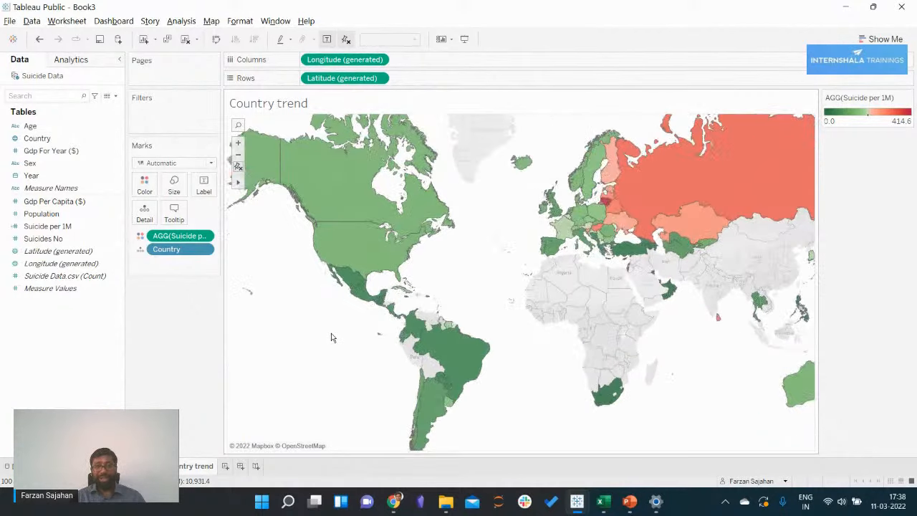
pyautogui.scroll(3, 331, 337)
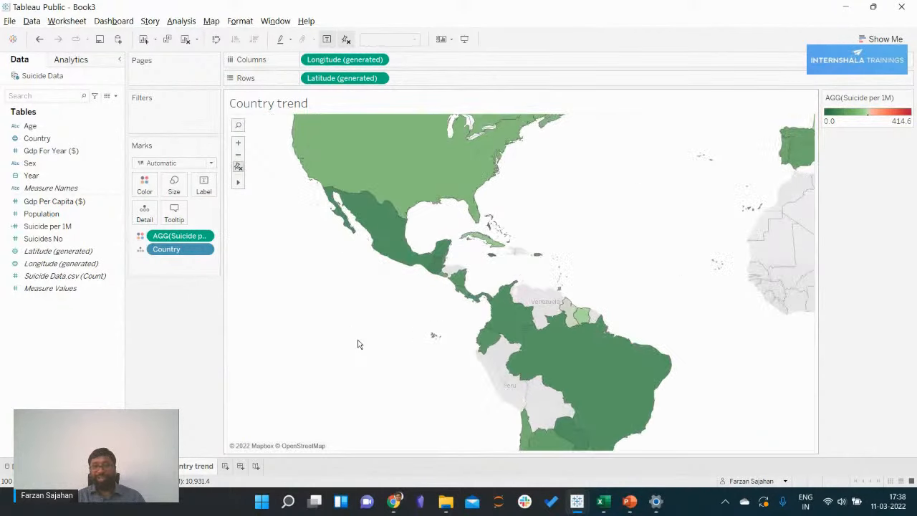
pyautogui.moveTo(425, 338); pyautogui.dragTo(426, 284)
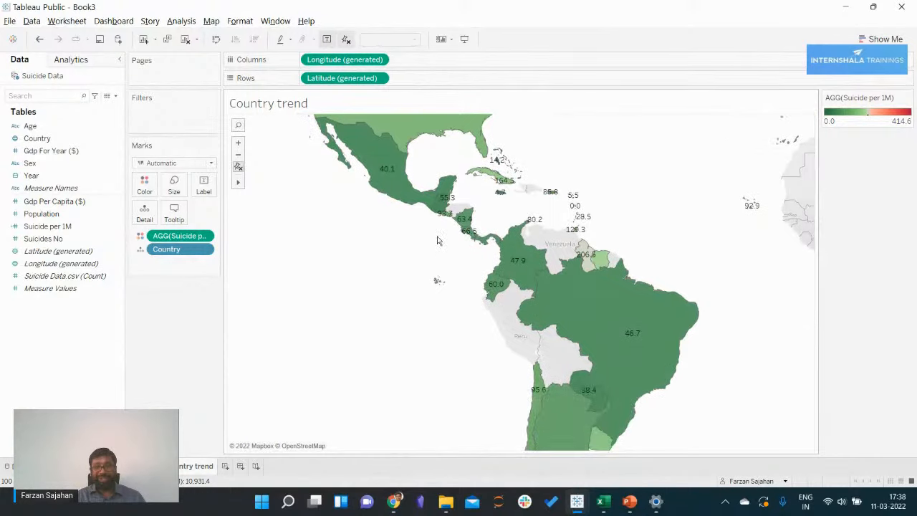
pyautogui.moveTo(482, 366); pyautogui.dragTo(459, 290)
pyautogui.moveTo(511, 186)
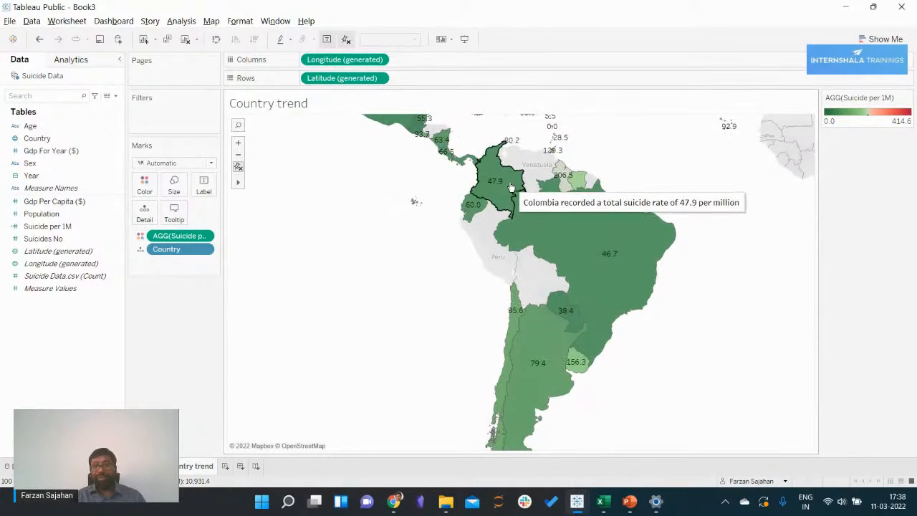
pyautogui.moveTo(411, 199)
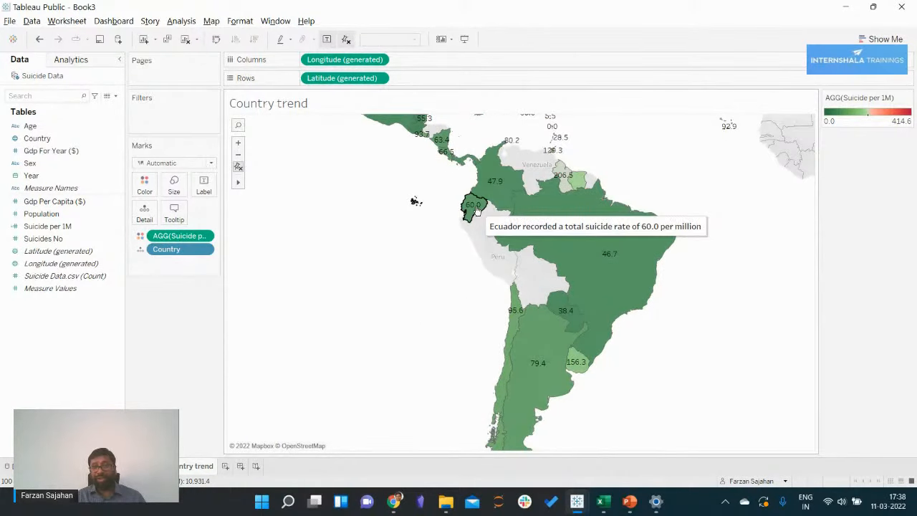
pyautogui.moveTo(565, 234)
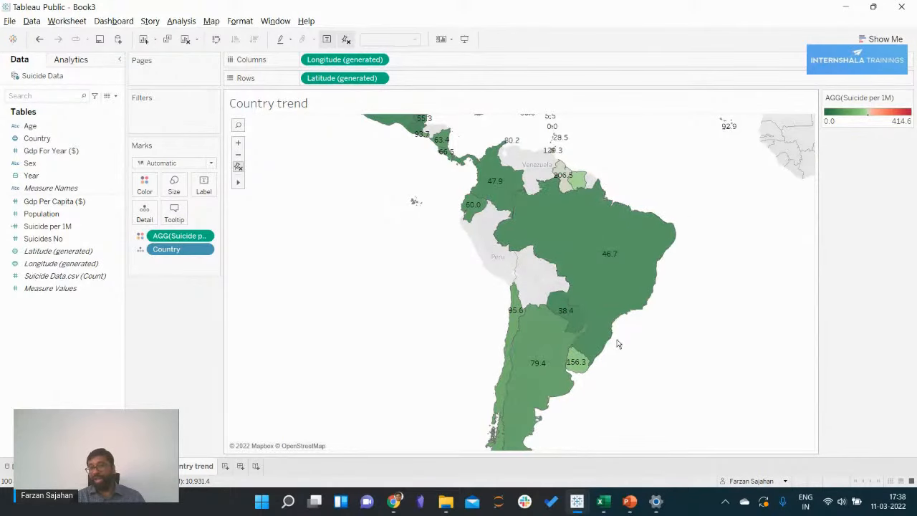
pyautogui.moveTo(575, 371)
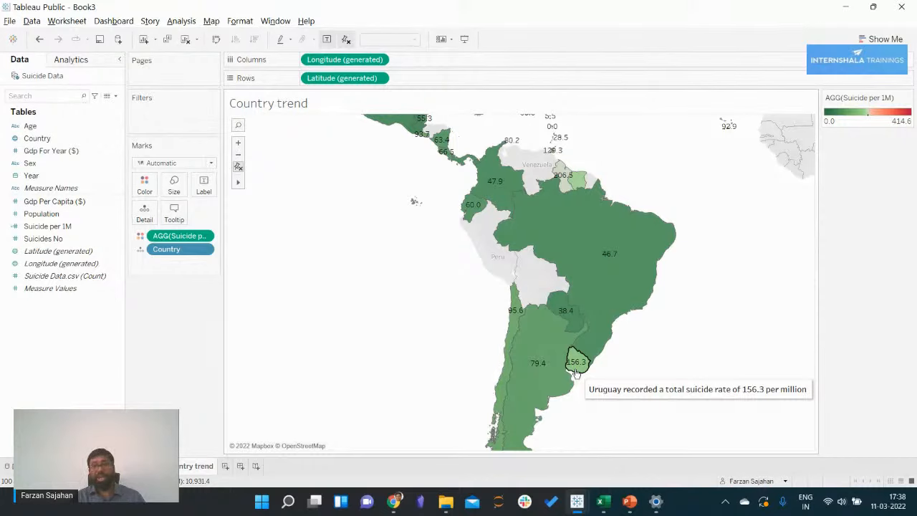
pyautogui.scroll(-4, 578, 345)
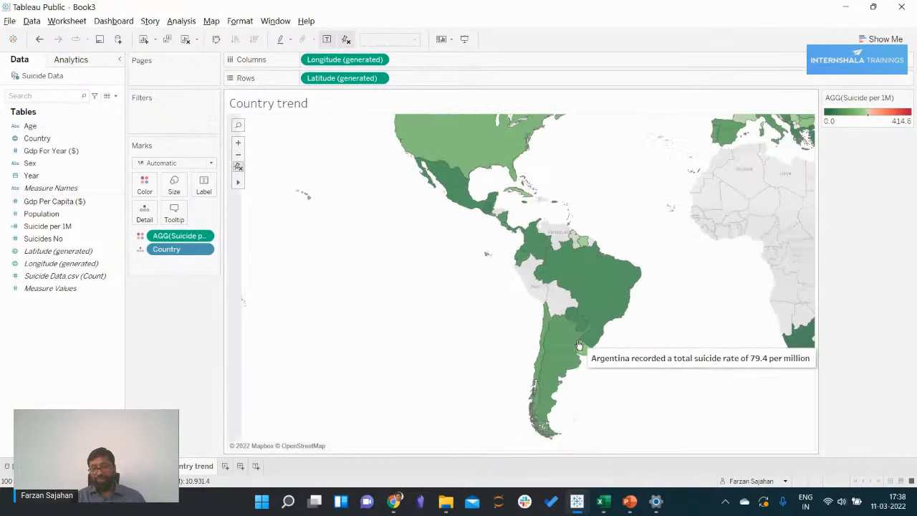
pyautogui.scroll(-3, 497, 326)
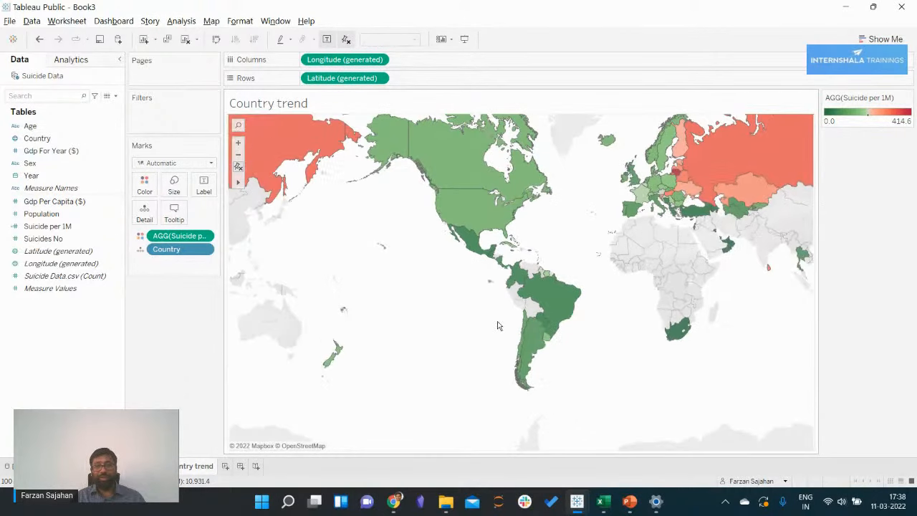
pyautogui.moveTo(441, 300); pyautogui.dragTo(454, 326)
# Return to the browser quiz and submit True as the answer to question 4 on South American suicide rates
pyautogui.hotkey('alt', 'Tab')
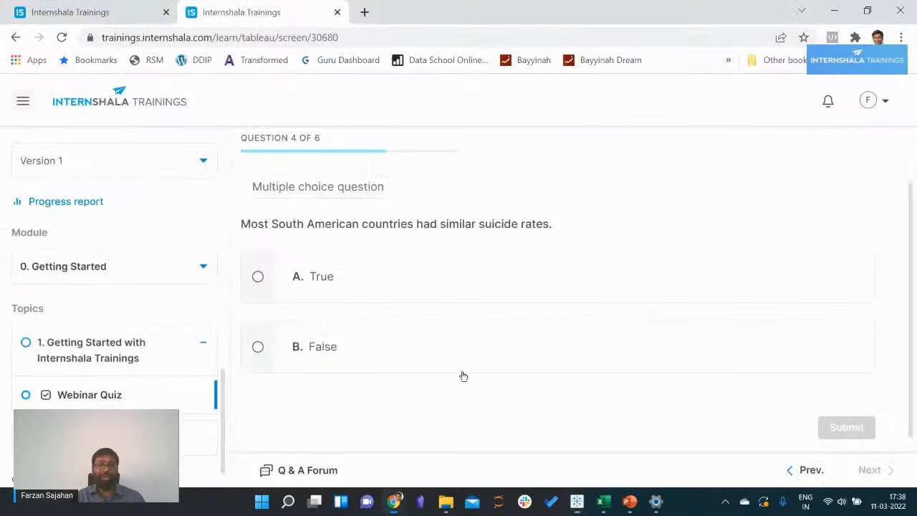
pyautogui.click(257, 276)
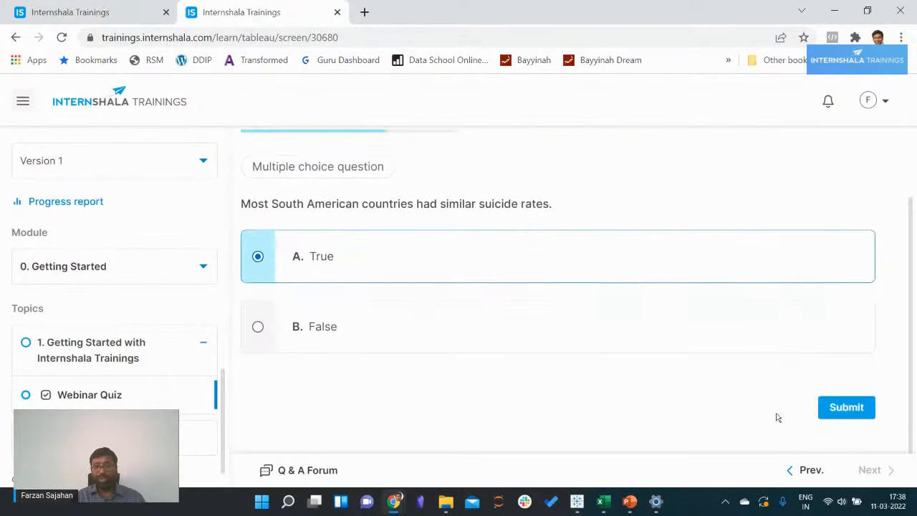
pyautogui.click(856, 413)
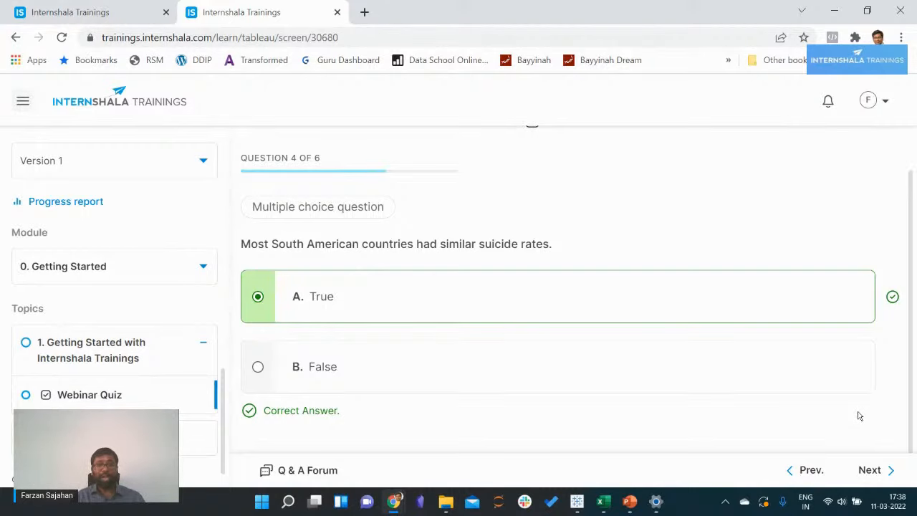
# Switch back to Tableau Public, recentre the world map and add a new worksheet
pyautogui.hotkey('alt', 'Tab')
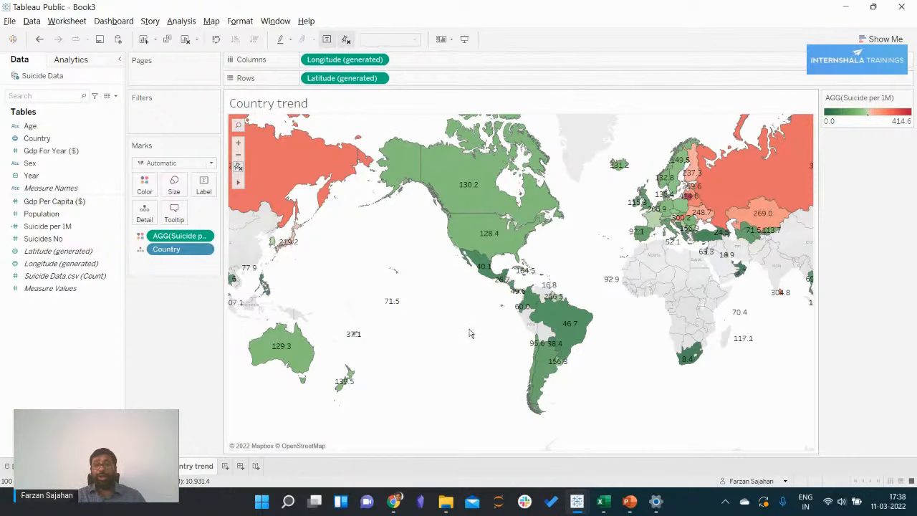
pyautogui.moveTo(470, 333); pyautogui.dragTo(344, 363)
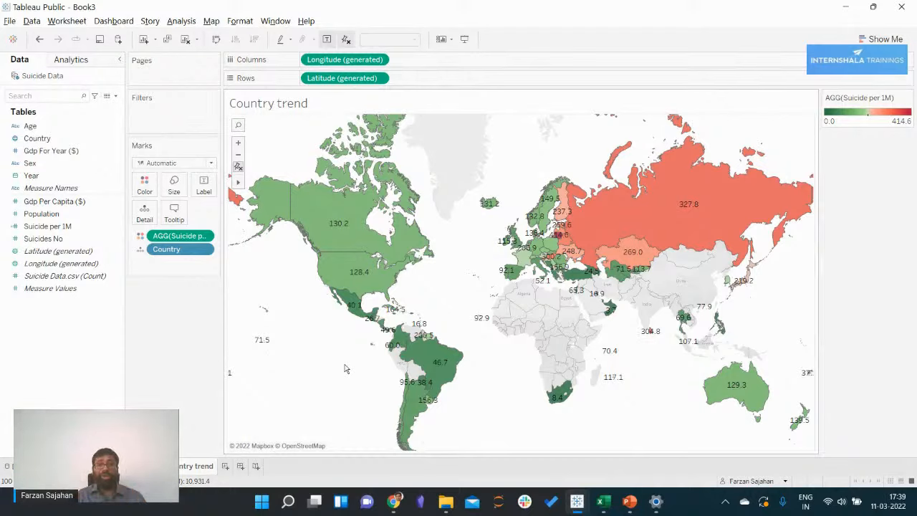
pyautogui.click(225, 466)
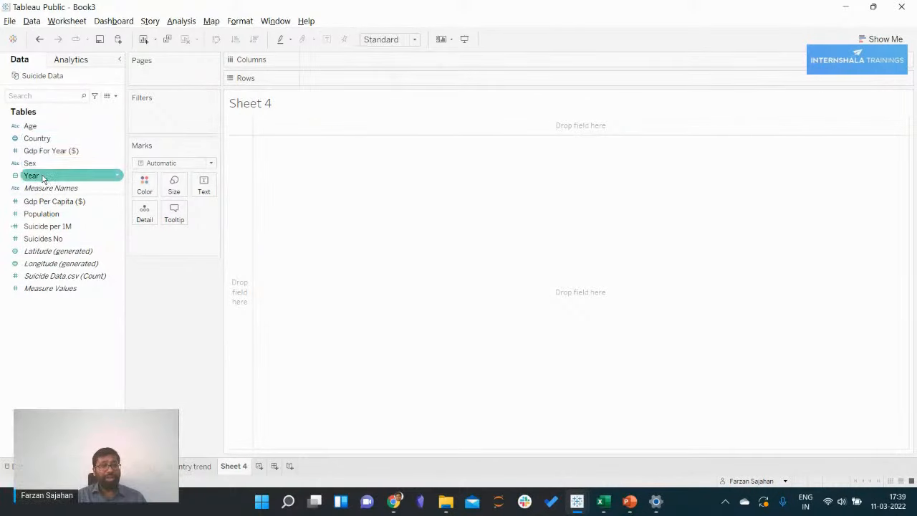
# Color the marks on the new sheet by Sex and set the mark type to Pie
pyautogui.moveTo(41, 166); pyautogui.dragTo(247, 153)
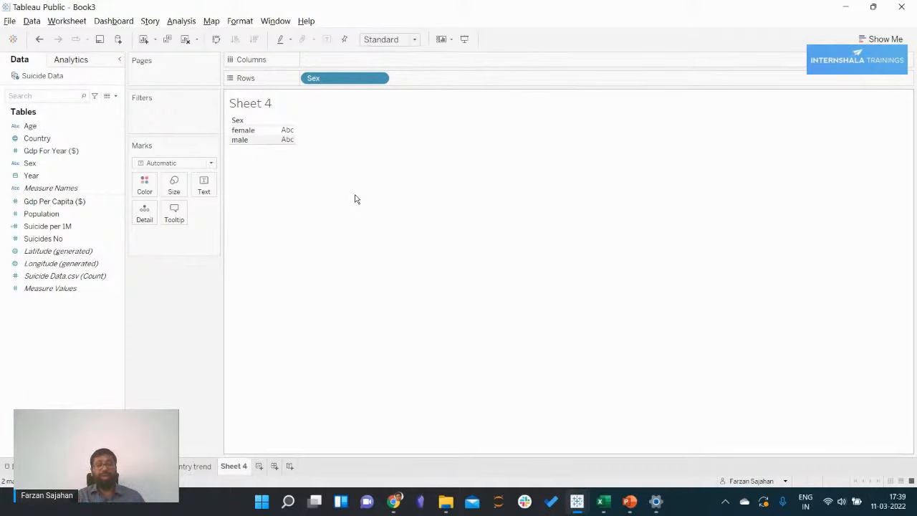
pyautogui.hotkey('ctrl', 'z')
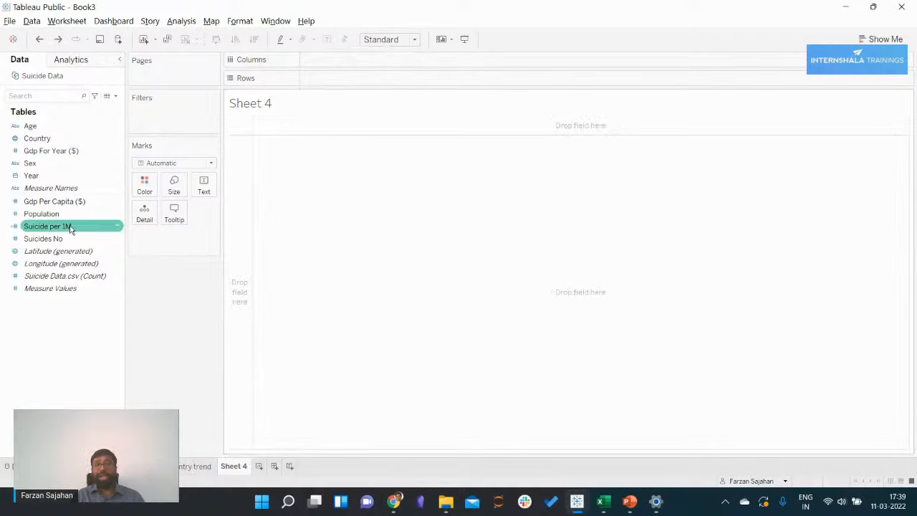
pyautogui.moveTo(39, 164); pyautogui.dragTo(145, 186)
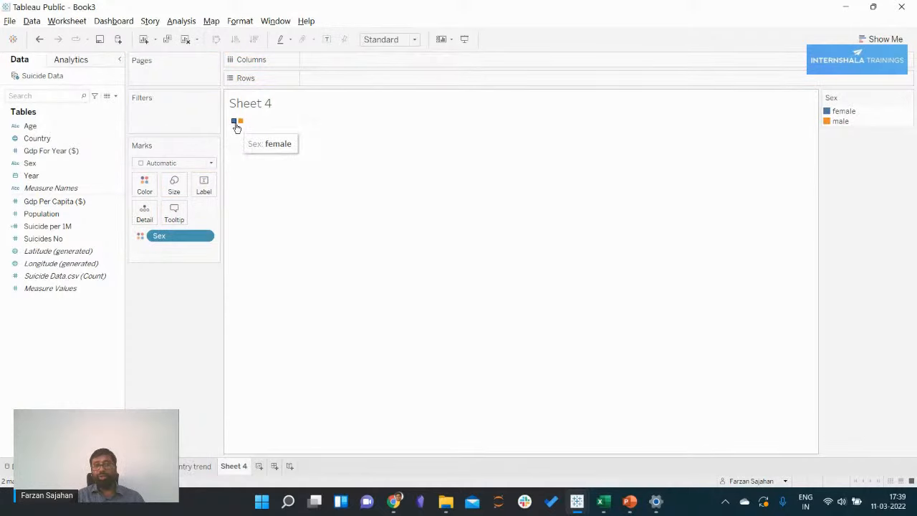
pyautogui.moveTo(234, 126)
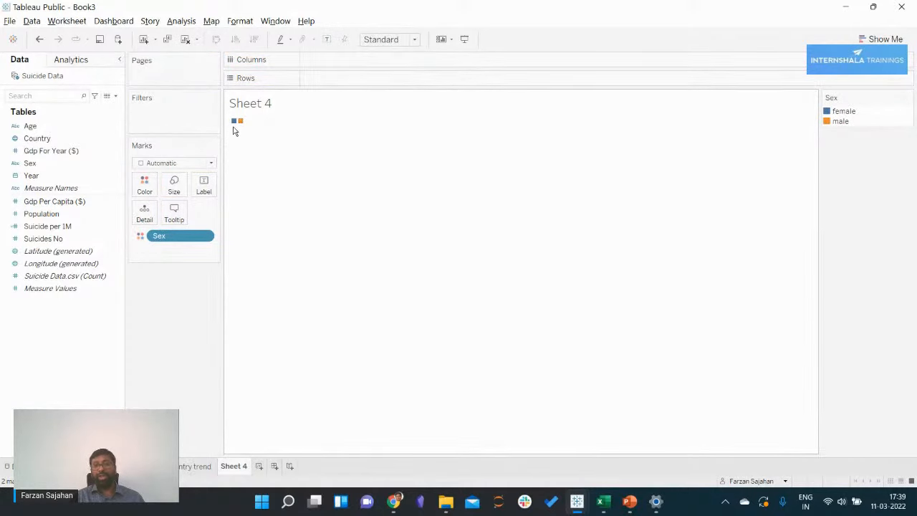
pyautogui.moveTo(239, 123)
pyautogui.click(172, 166)
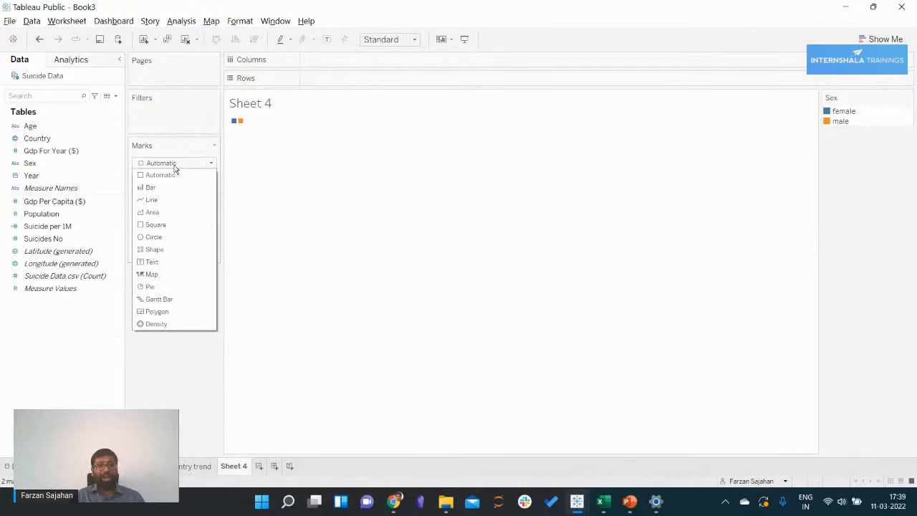
pyautogui.click(162, 287)
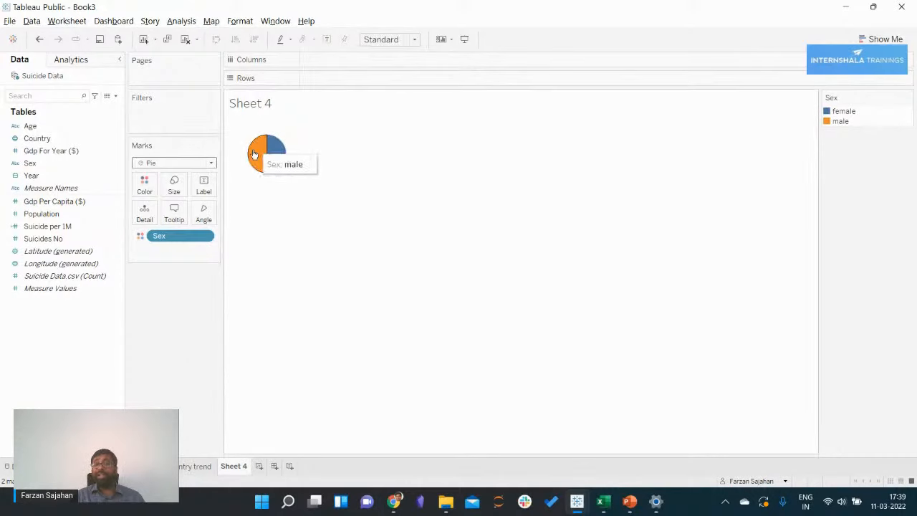
# Fit the pie chart to Entire View and set its slice angle by the sum of Suicides No
pyautogui.moveTo(273, 163)
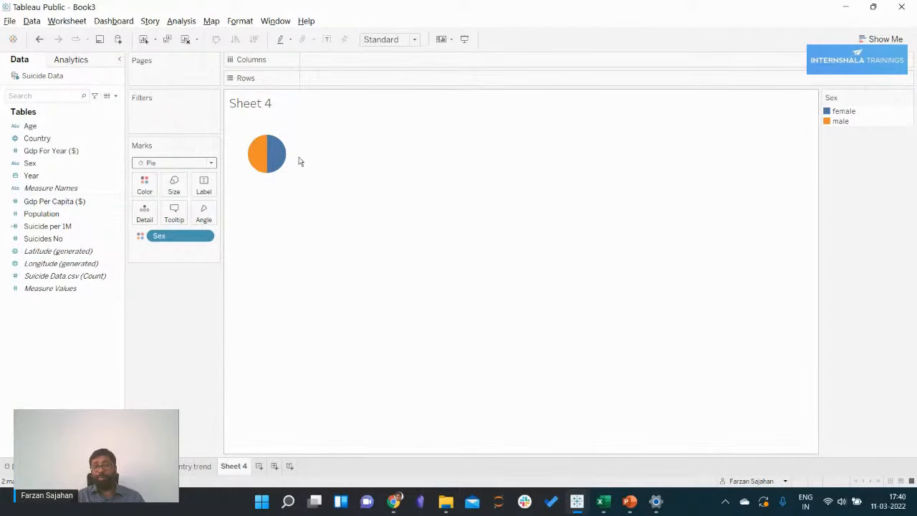
pyautogui.click(407, 40)
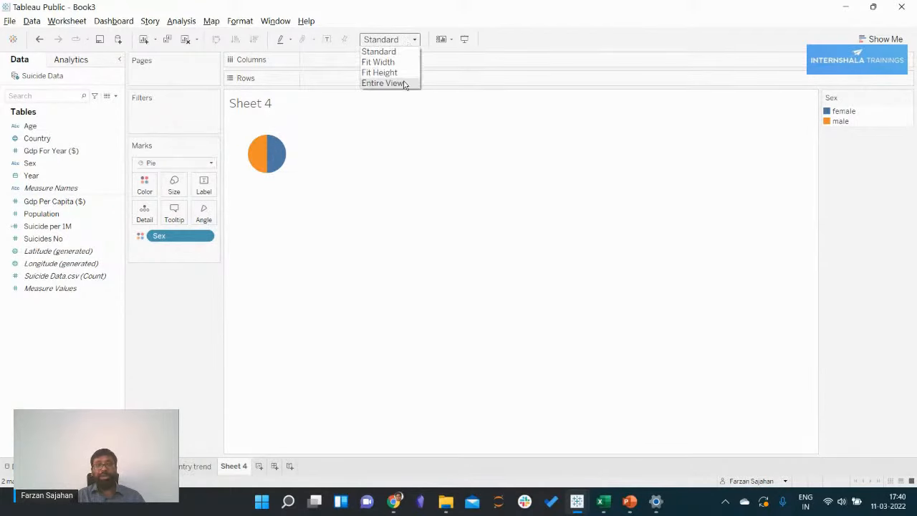
pyautogui.click(409, 128)
pyautogui.click(373, 42)
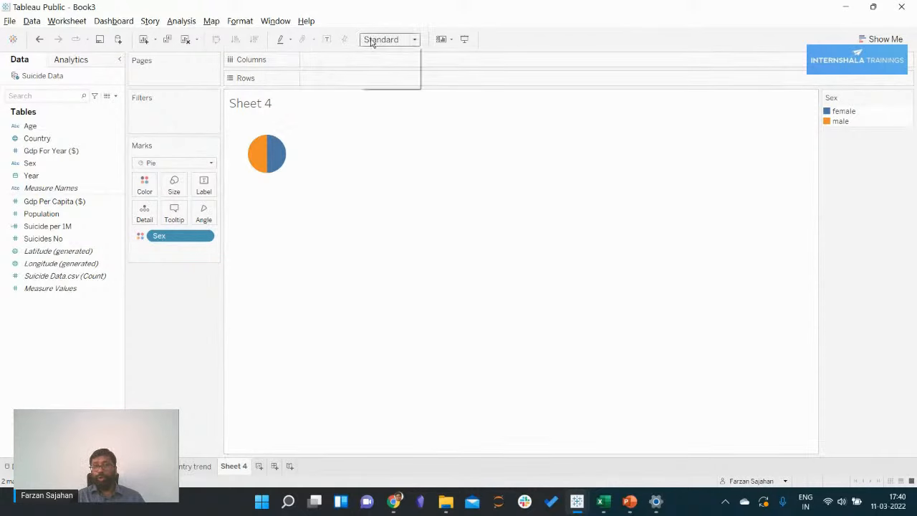
pyautogui.click(393, 84)
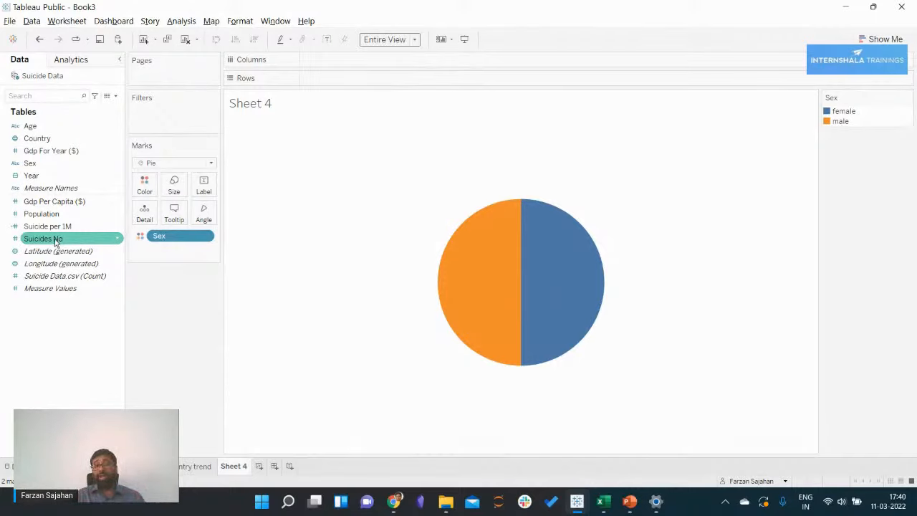
pyautogui.click(56, 243)
pyautogui.moveTo(55, 243); pyautogui.dragTo(206, 221)
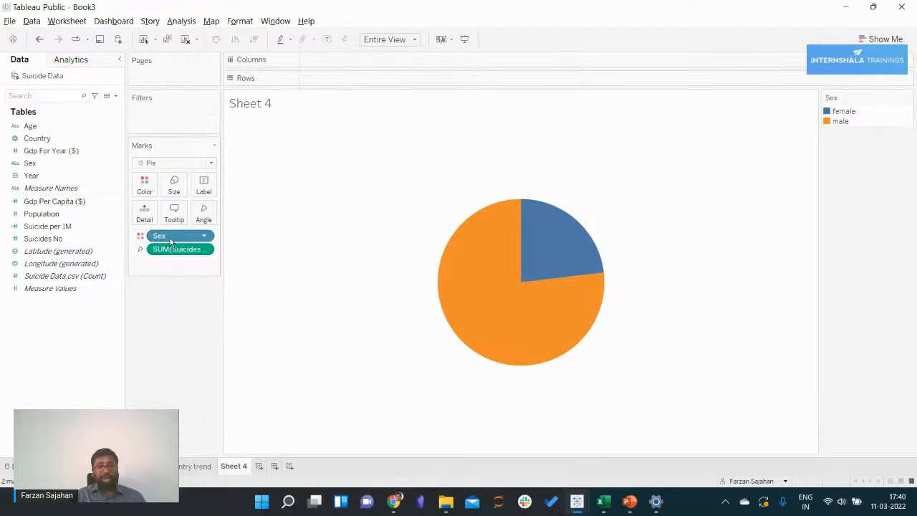
# Label the pie slices with both Sex and the sum of Suicides No, keeping the existing color and angle assignments
pyautogui.moveTo(160, 236); pyautogui.dragTo(204, 192)
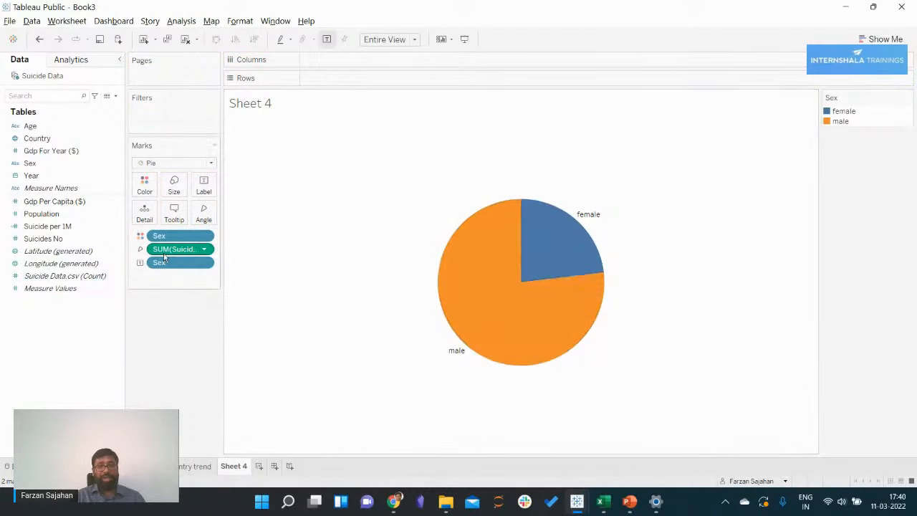
pyautogui.moveTo(164, 256); pyautogui.dragTo(208, 191)
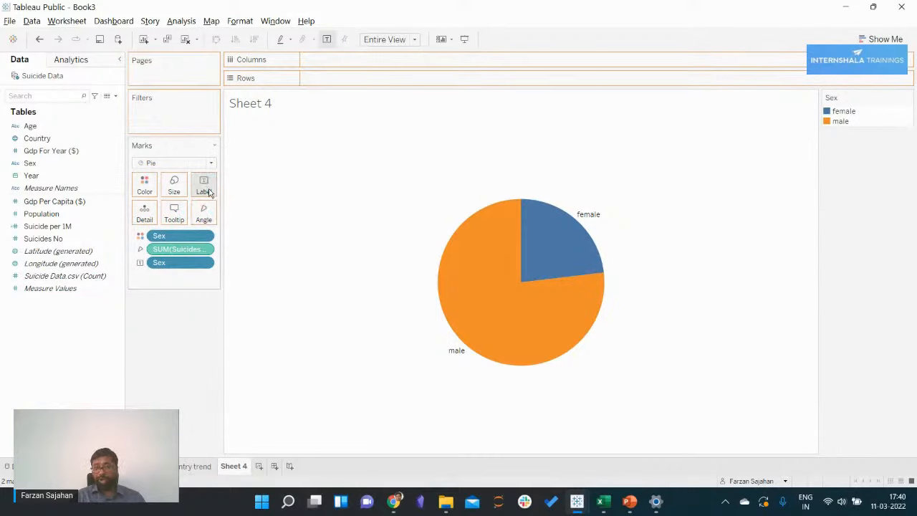
pyautogui.moveTo(611, 219)
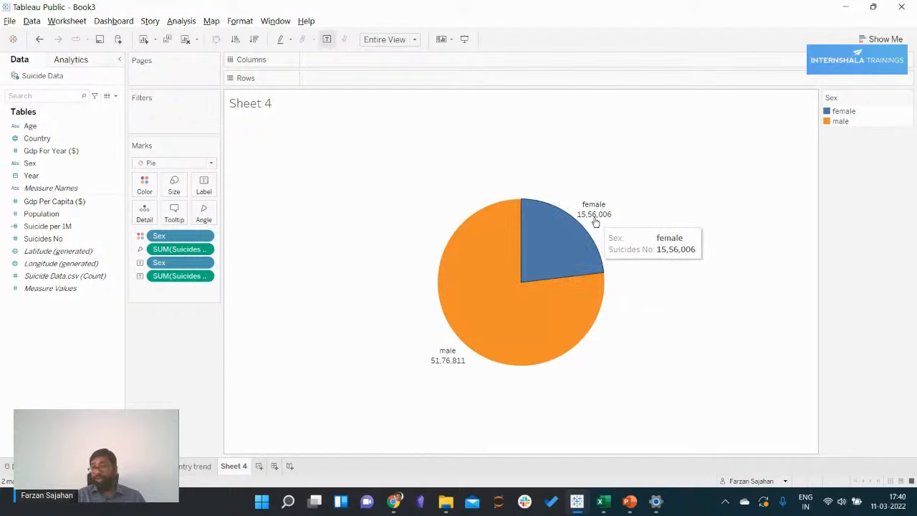
pyautogui.moveTo(506, 322)
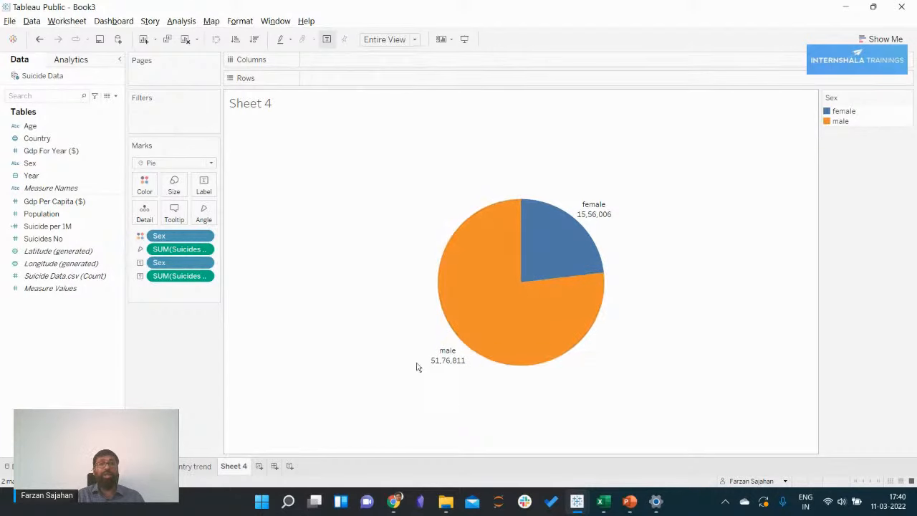
pyautogui.moveTo(430, 365)
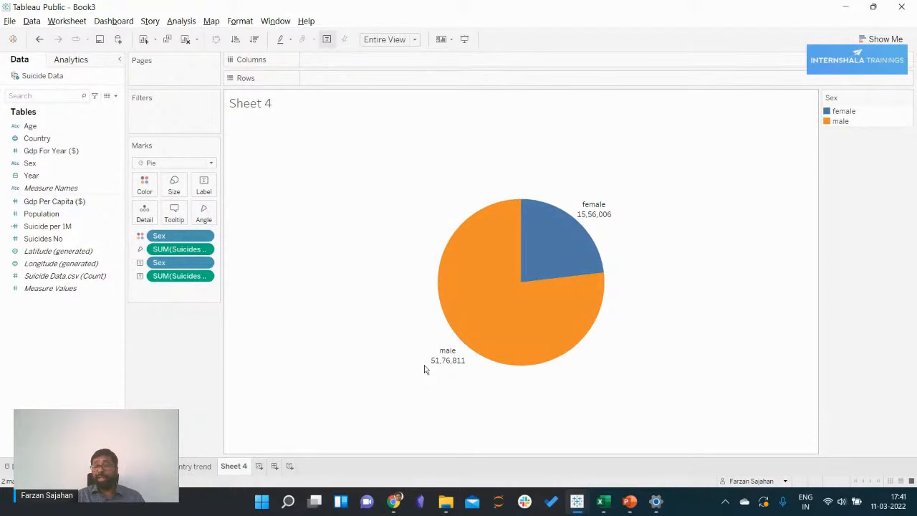
pyautogui.moveTo(573, 282)
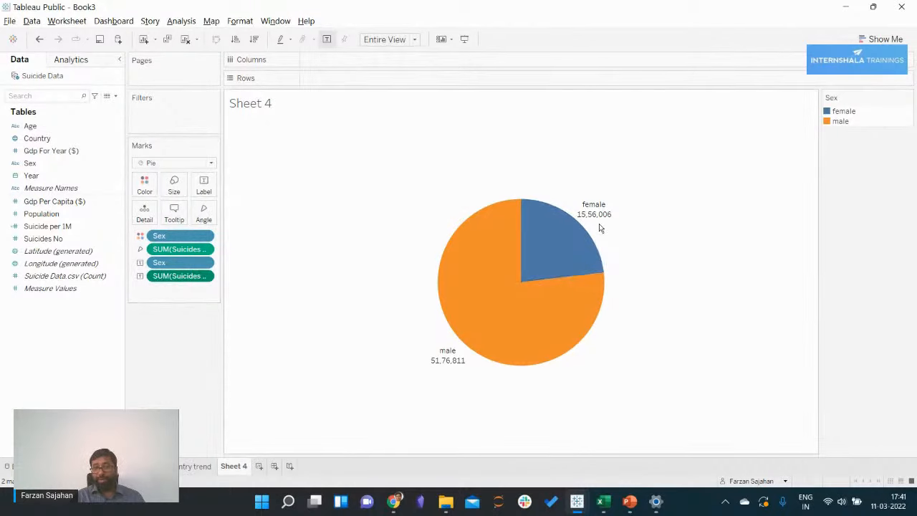
# Apply the Percent of Total quick table calculation to the Suicides No label on the pie chart
pyautogui.click(204, 277)
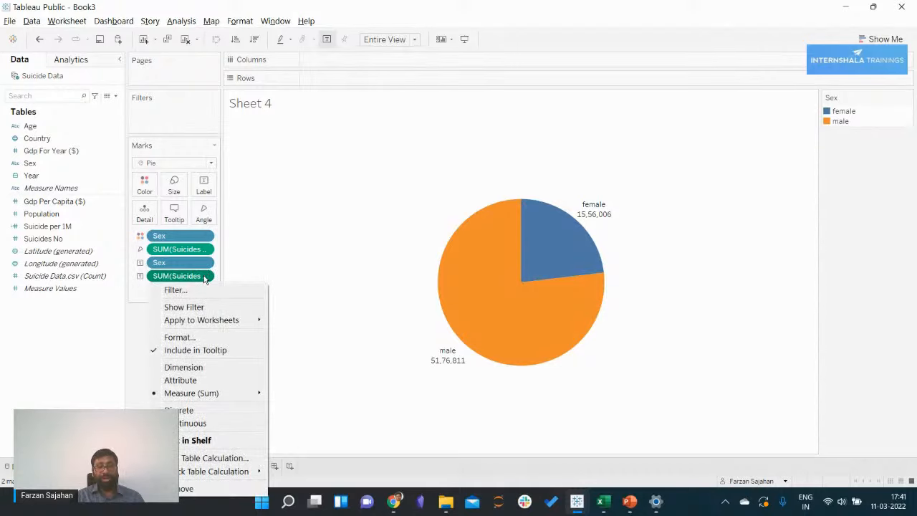
pyautogui.moveTo(228, 473)
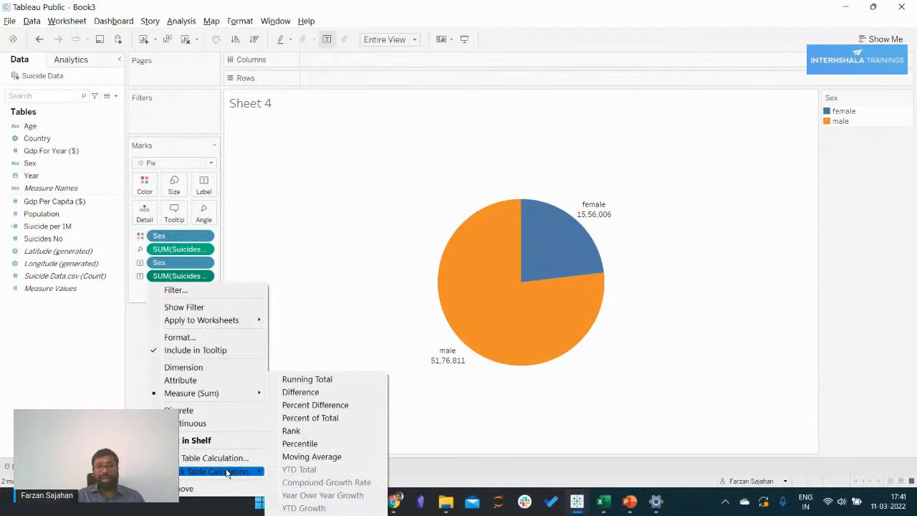
pyautogui.click(312, 419)
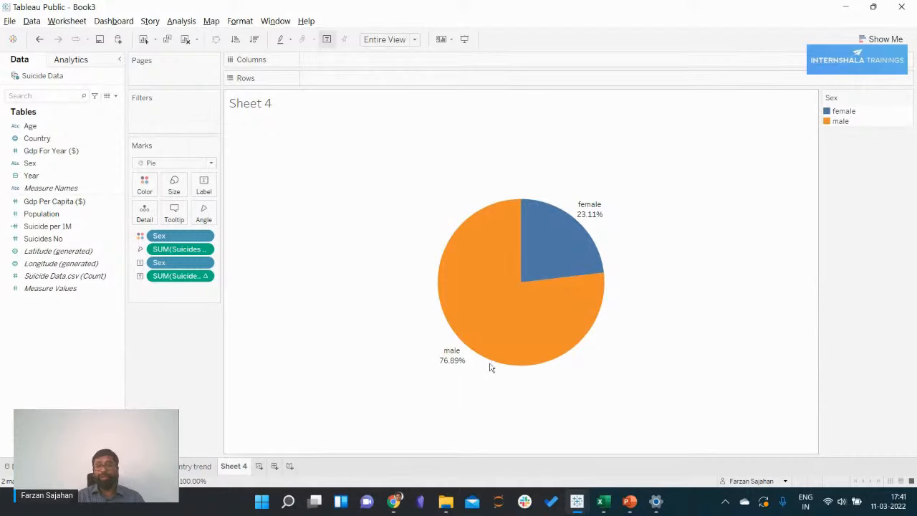
pyautogui.moveTo(563, 244)
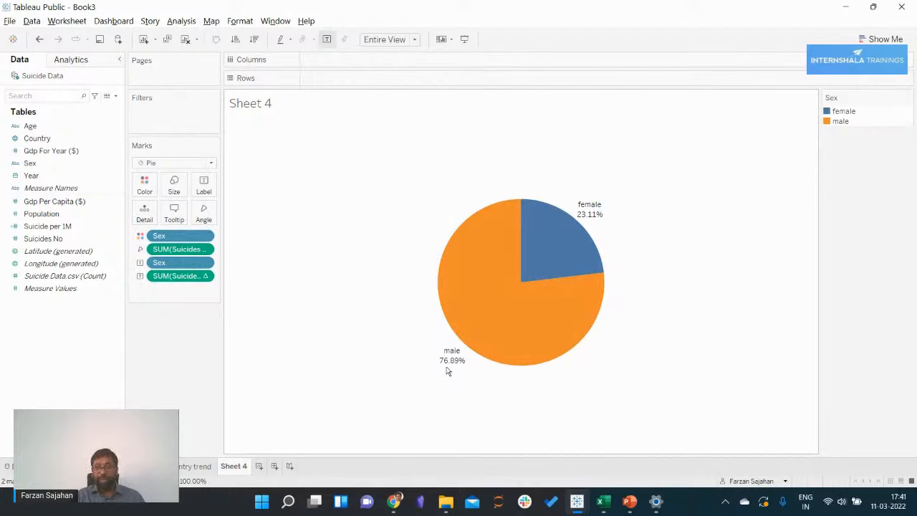
pyautogui.moveTo(540, 320)
pyautogui.moveTo(580, 222)
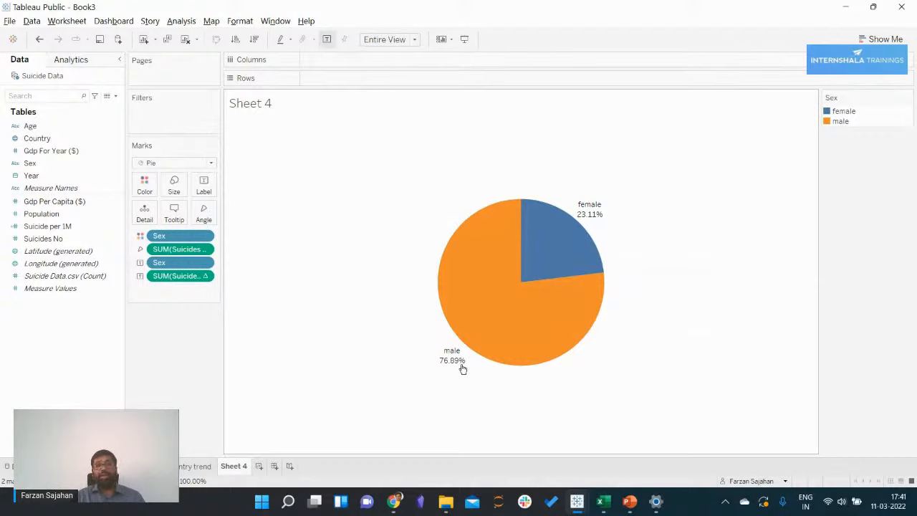
pyautogui.moveTo(462, 363)
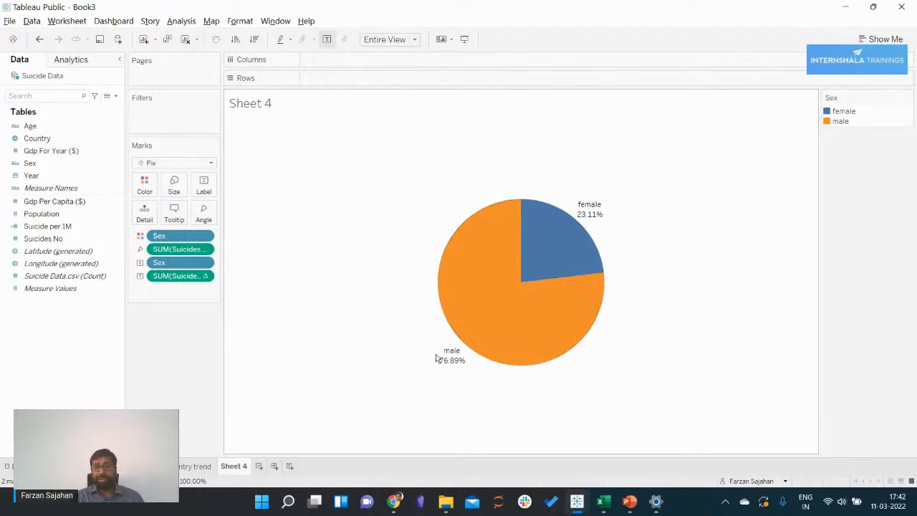
pyautogui.moveTo(440, 342)
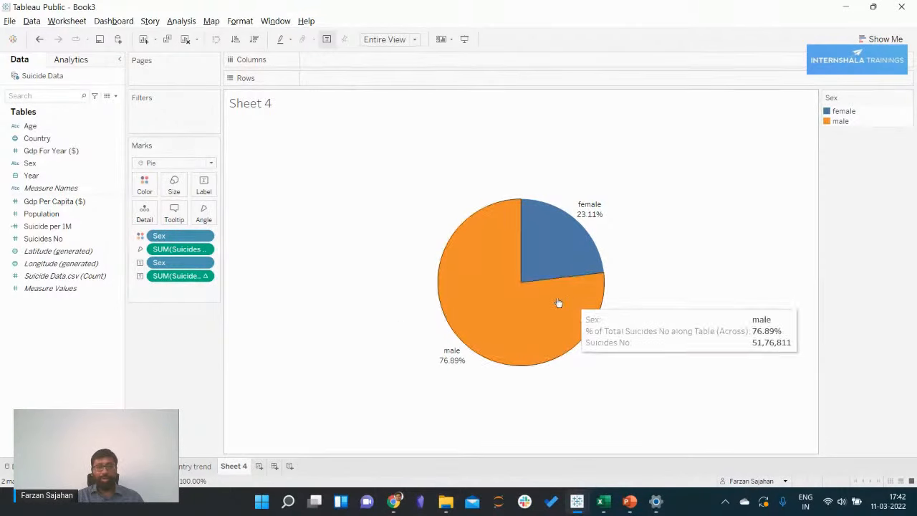
# Recolor the Sex values, assigning pink to female and blue to male from the Automatic palette
pyautogui.click(146, 185)
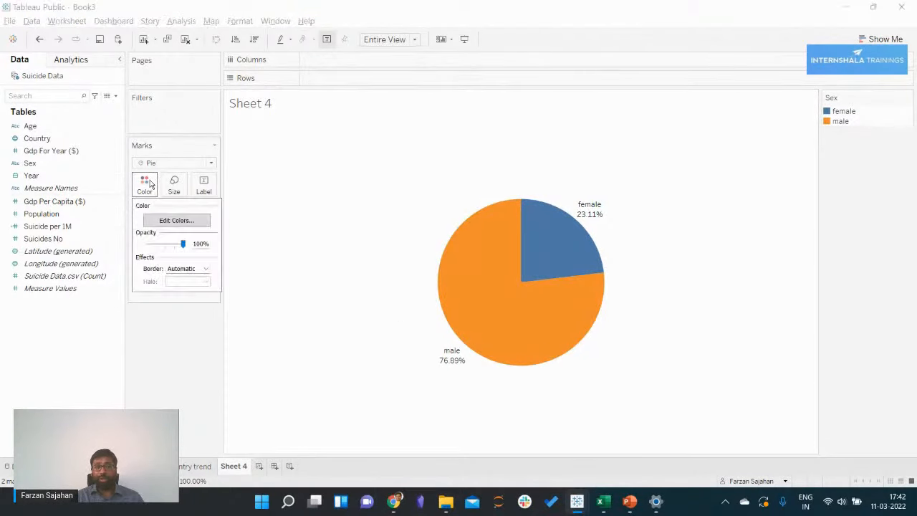
pyautogui.click(160, 222)
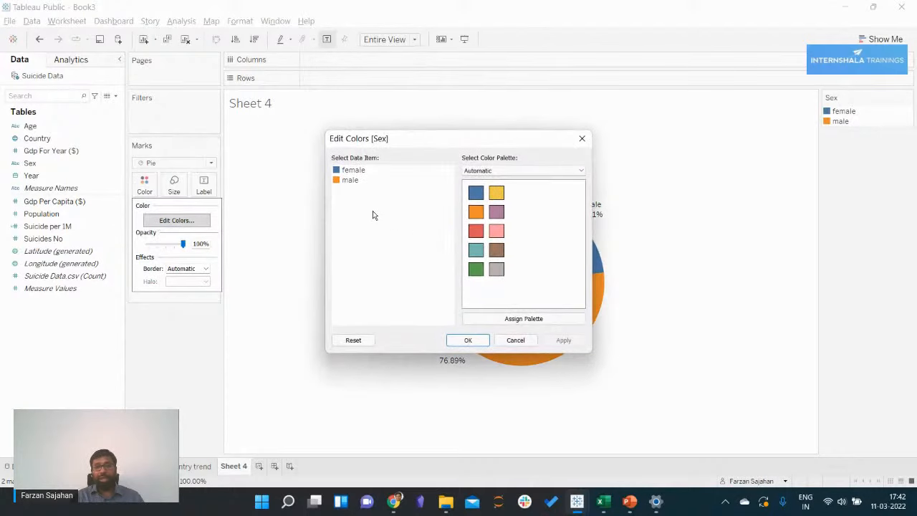
pyautogui.click(349, 170)
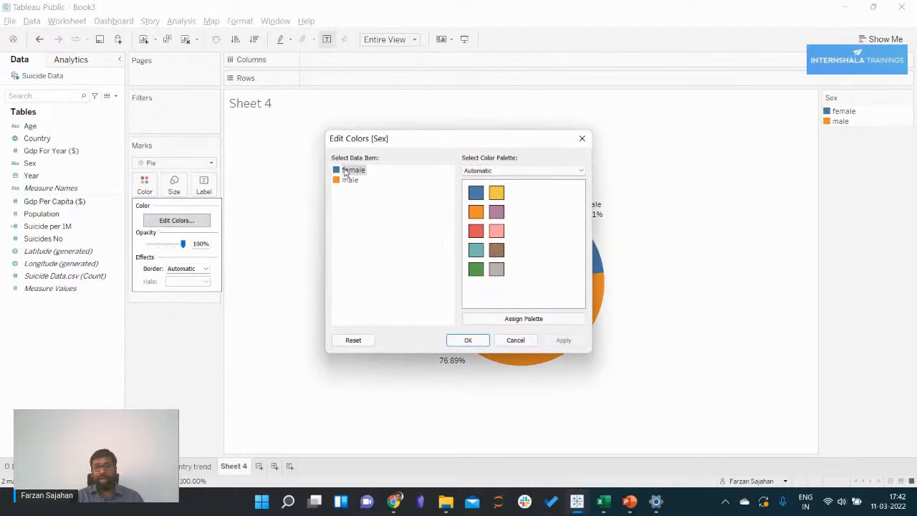
pyautogui.click(496, 232)
pyautogui.click(351, 182)
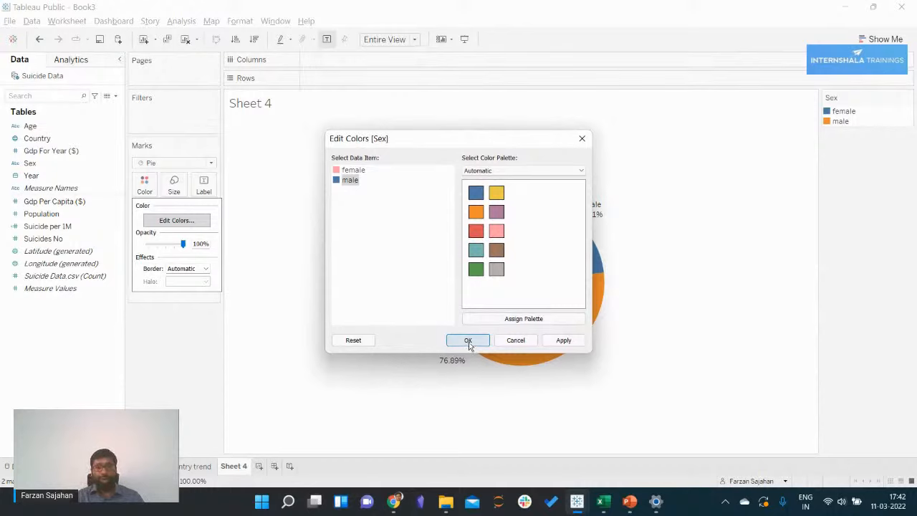
pyautogui.click(468, 340)
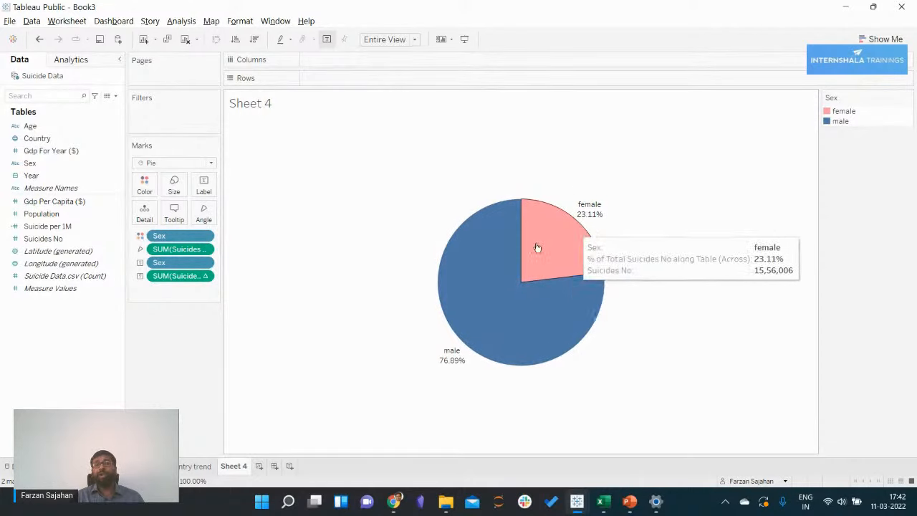
# Rename the pie chart worksheet to "Gender split"
pyautogui.doubleClick(249, 467)
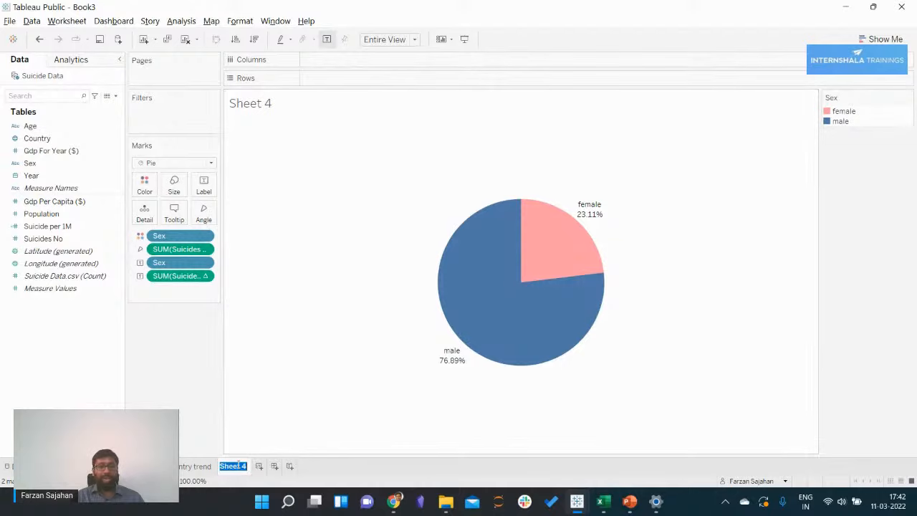
pyautogui.write('Gender')
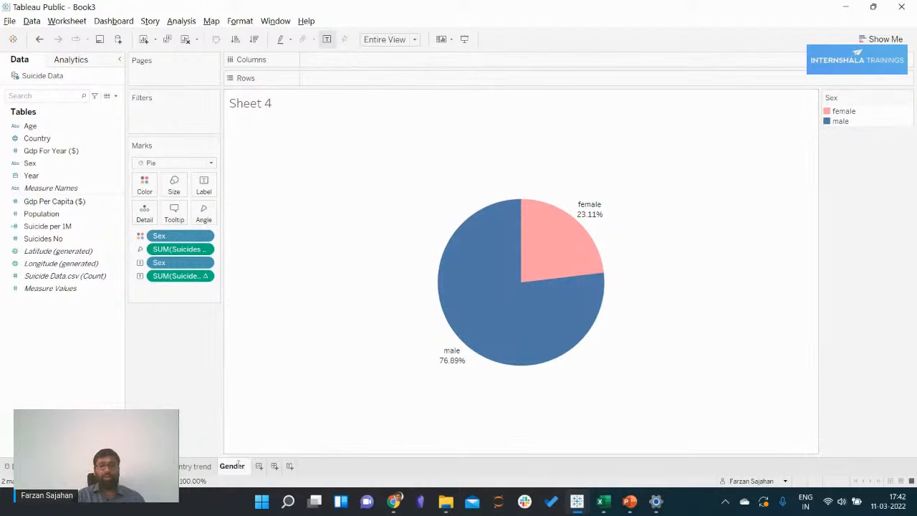
pyautogui.write(' split')
pyautogui.press('Return')
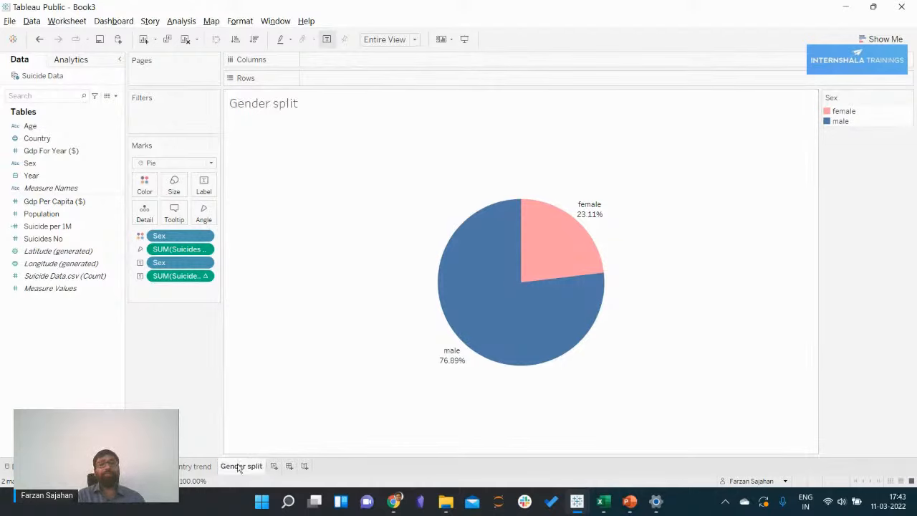
pyautogui.moveTo(584, 281)
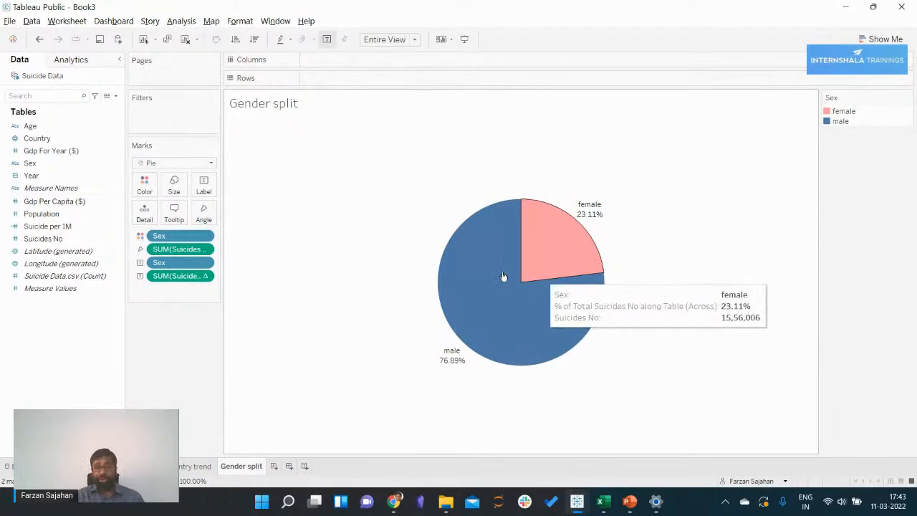
# Add a new worksheet and chart Suicide per 1M on columns against Age on rows
pyautogui.click(275, 467)
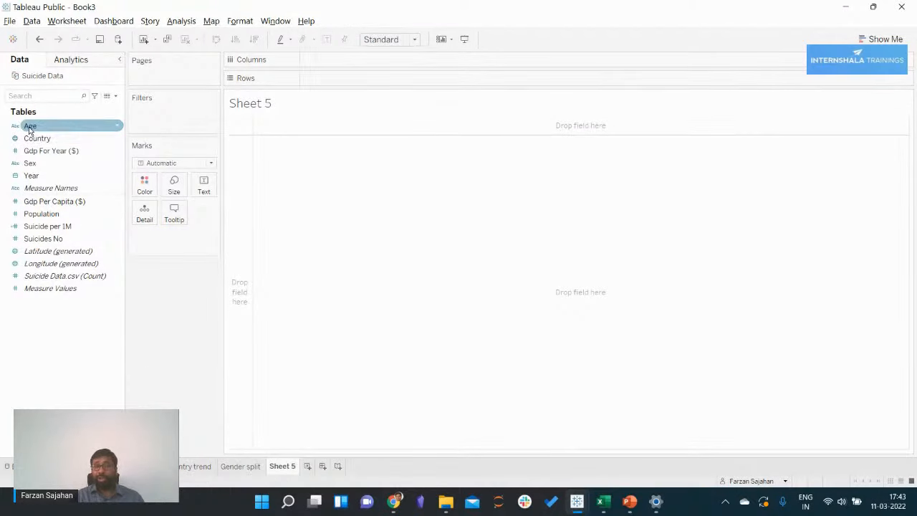
pyautogui.moveTo(29, 127); pyautogui.dragTo(238, 165)
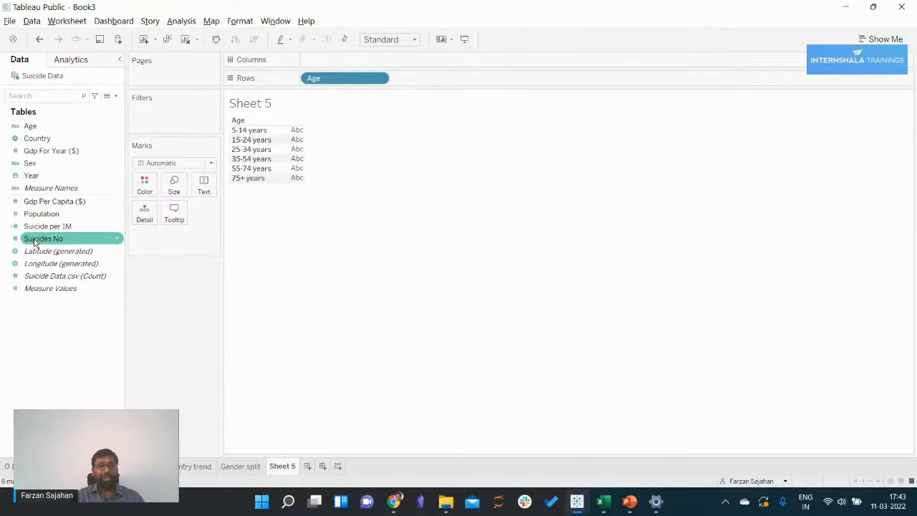
pyautogui.moveTo(40, 243); pyautogui.dragTo(320, 64)
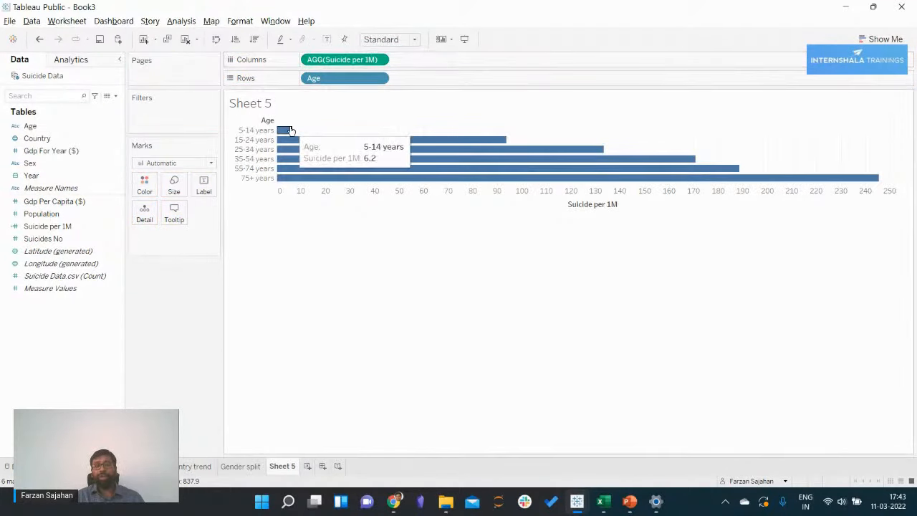
# Show mark labels on the age bars and fit the chart to Entire View
pyautogui.click(204, 187)
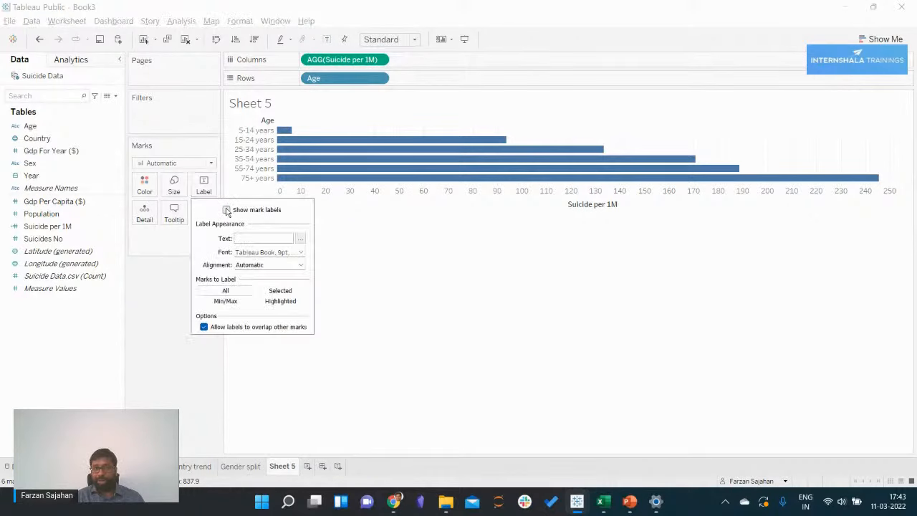
pyautogui.click(226, 209)
pyautogui.click(526, 342)
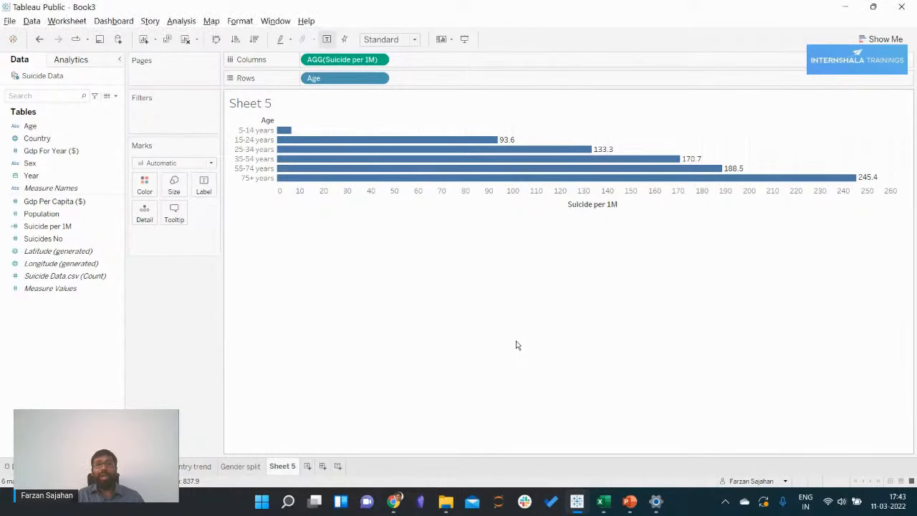
pyautogui.click(409, 39)
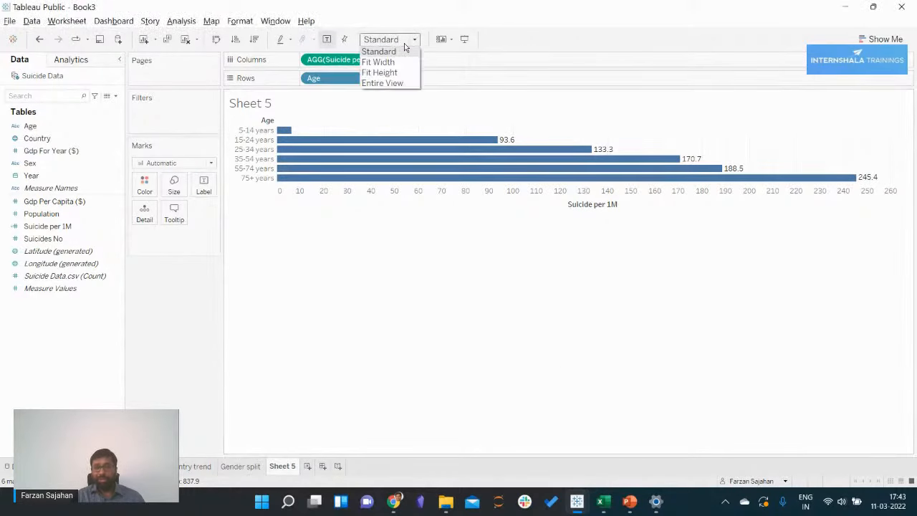
pyautogui.click(383, 83)
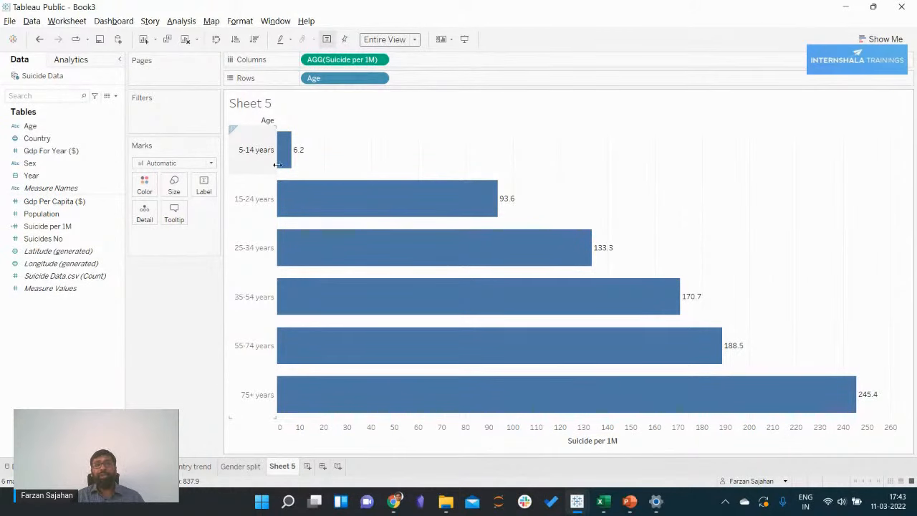
pyautogui.moveTo(289, 168)
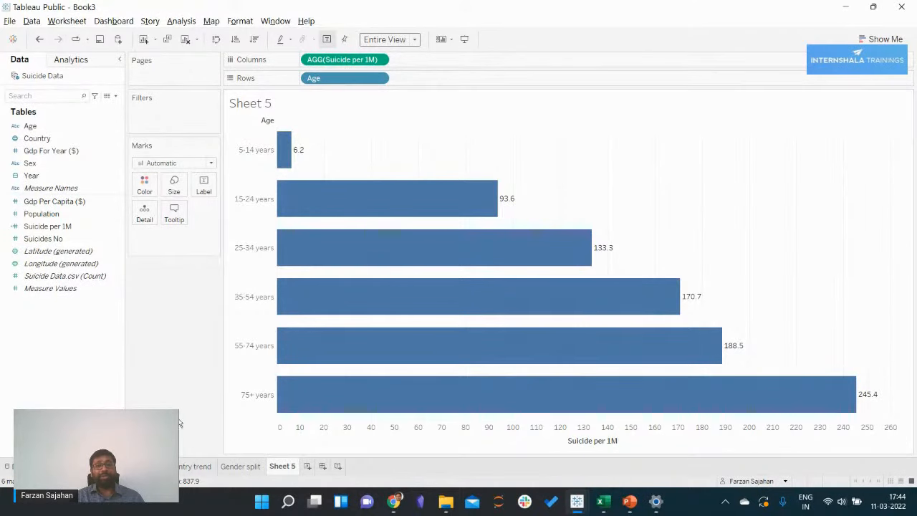
# Rename the age bar chart worksheet to "Age distribution"
pyautogui.doubleClick(286, 466)
pyautogui.write('Age')
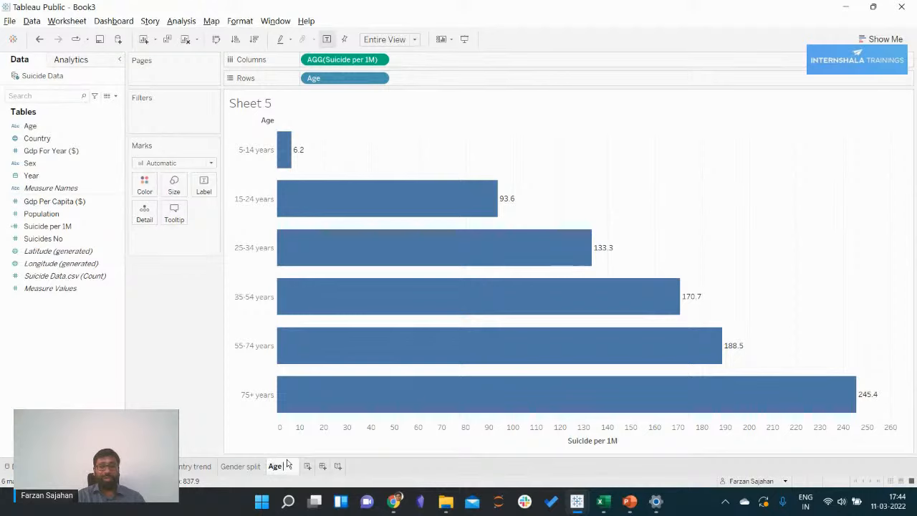
pyautogui.write(' distribution')
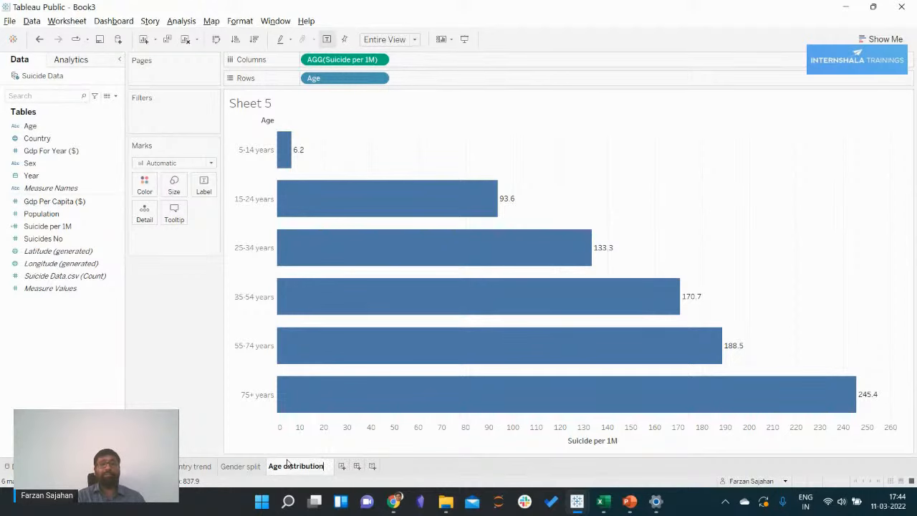
pyautogui.press('Return')
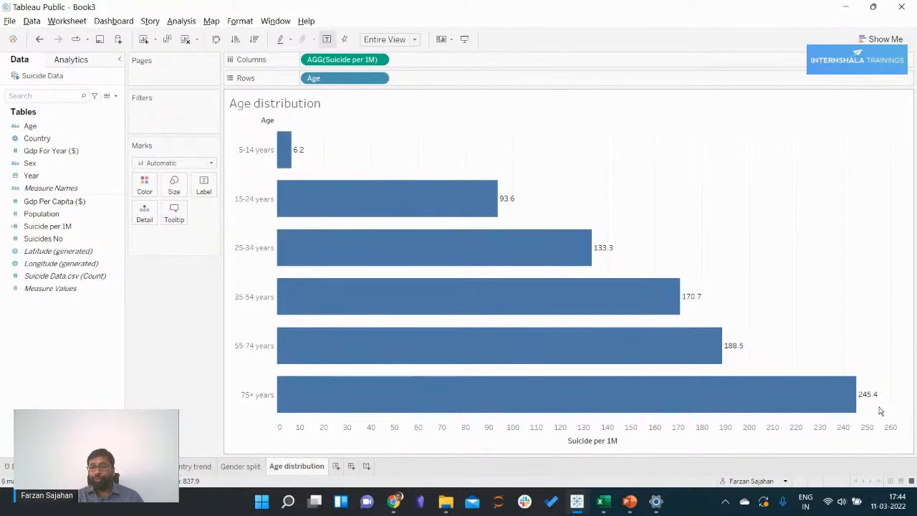
pyautogui.moveTo(865, 403)
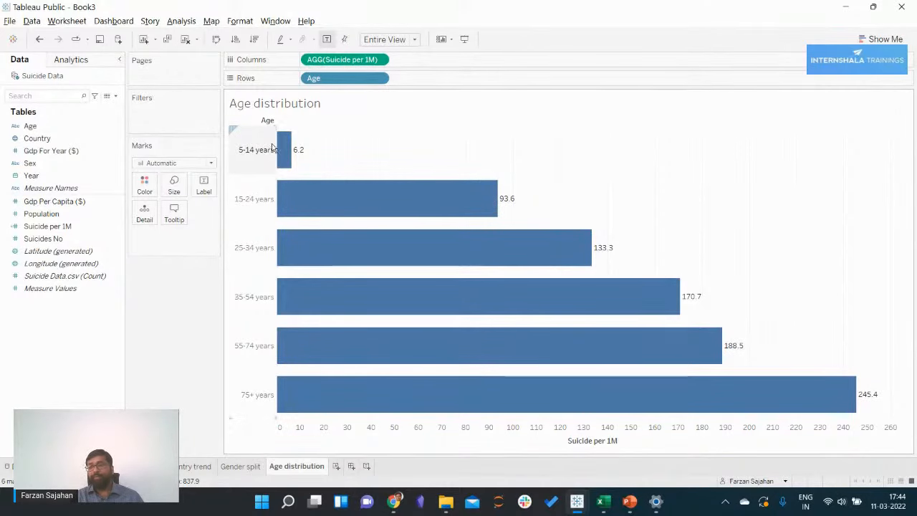
pyautogui.moveTo(283, 140)
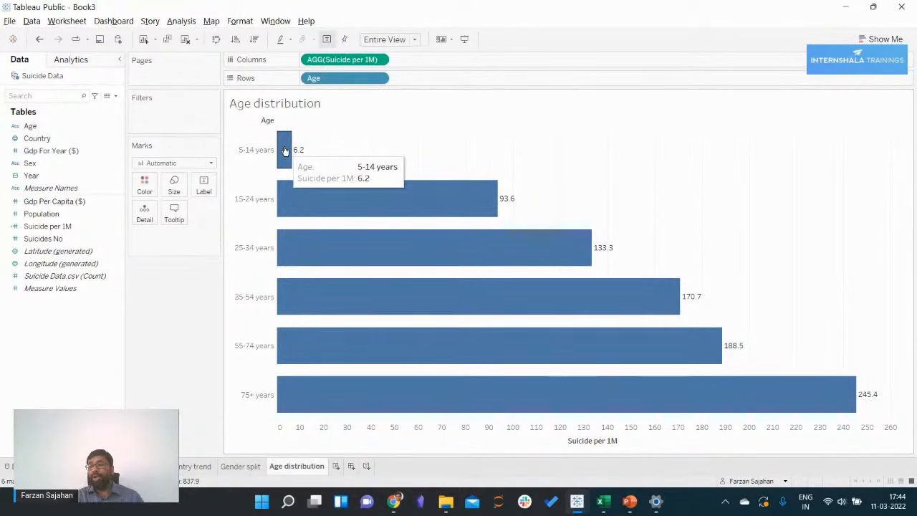
# Switch to the Webinar Quiz in Chrome and submit True for question 5 about men being more likely to commit suicide
pyautogui.moveTo(503, 223)
pyautogui.moveTo(493, 204)
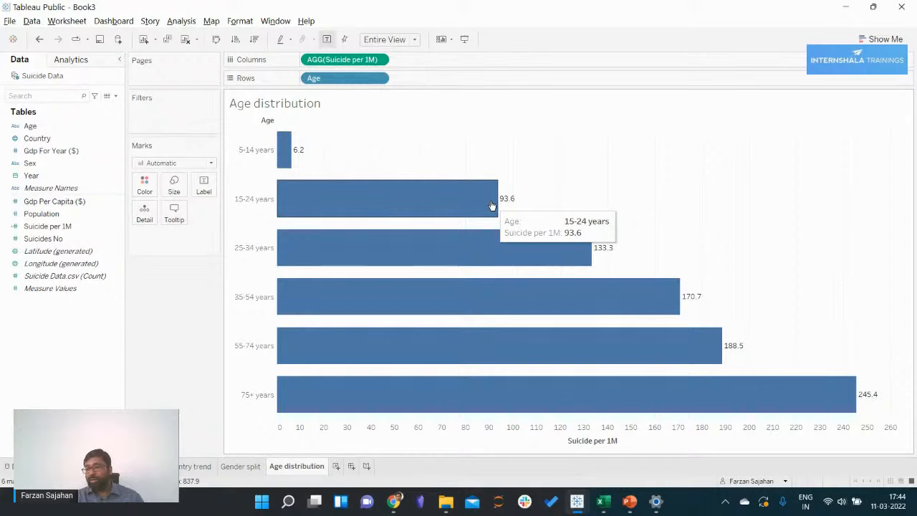
pyautogui.moveTo(516, 242)
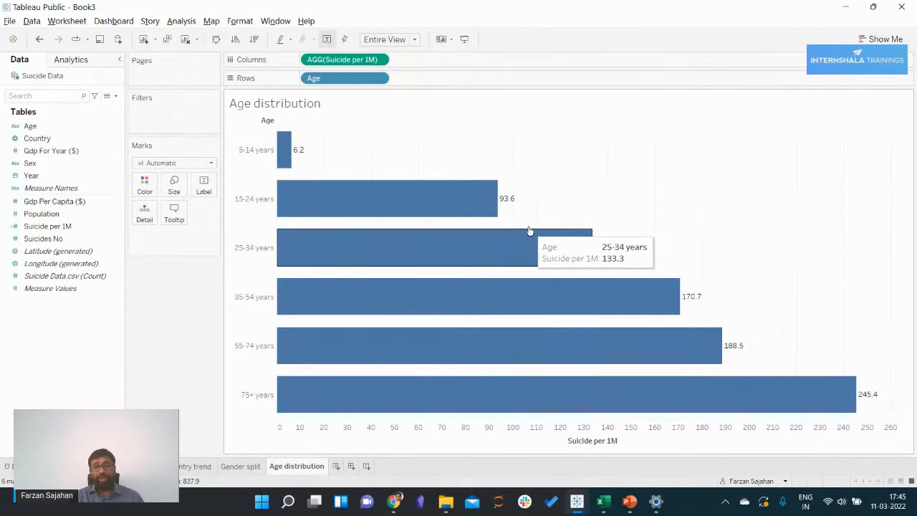
pyautogui.hotkey('alt', 'Tab')
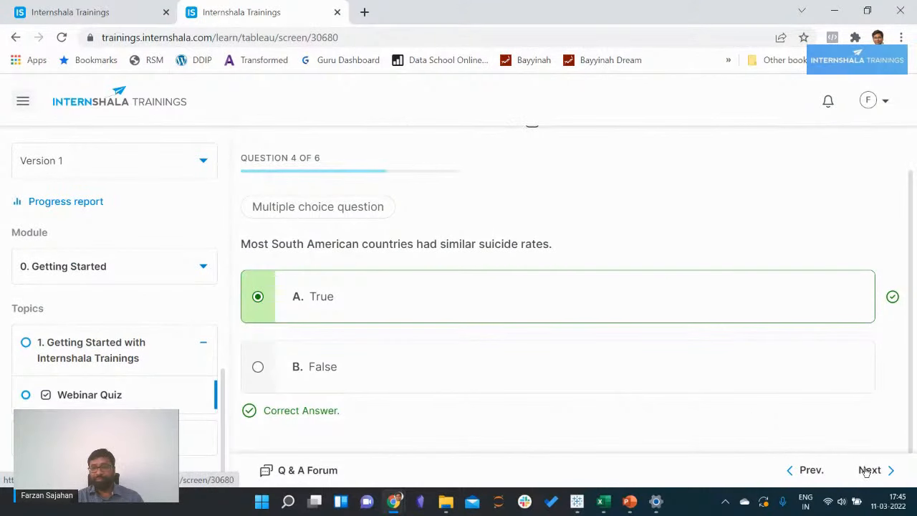
pyautogui.click(867, 470)
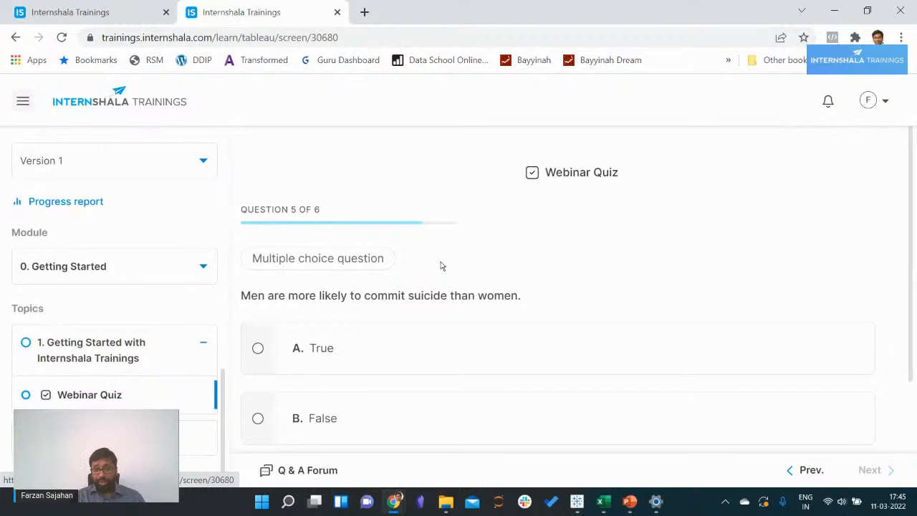
pyautogui.scroll(-1, 441, 266)
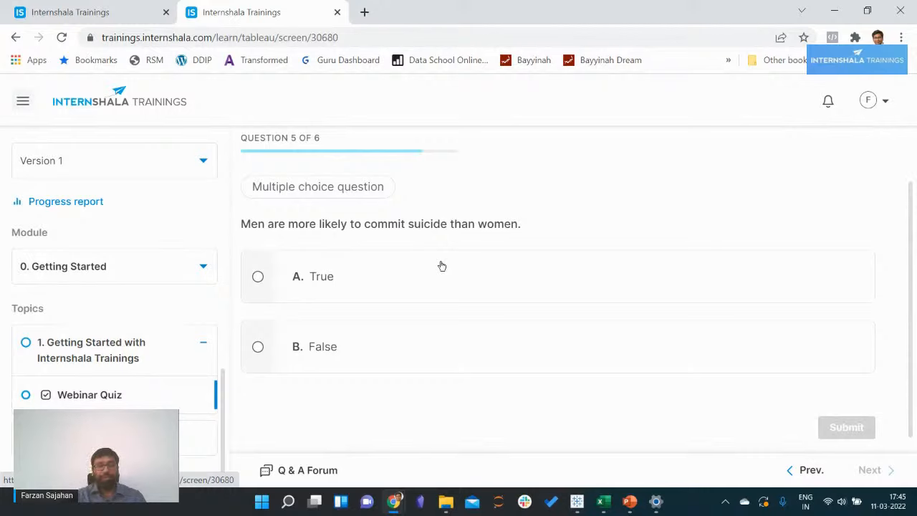
pyautogui.click(352, 280)
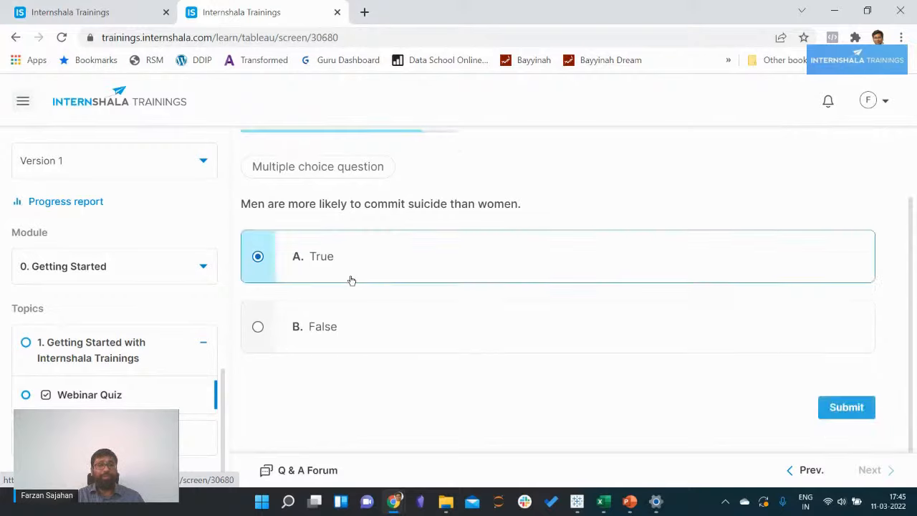
pyautogui.click(843, 408)
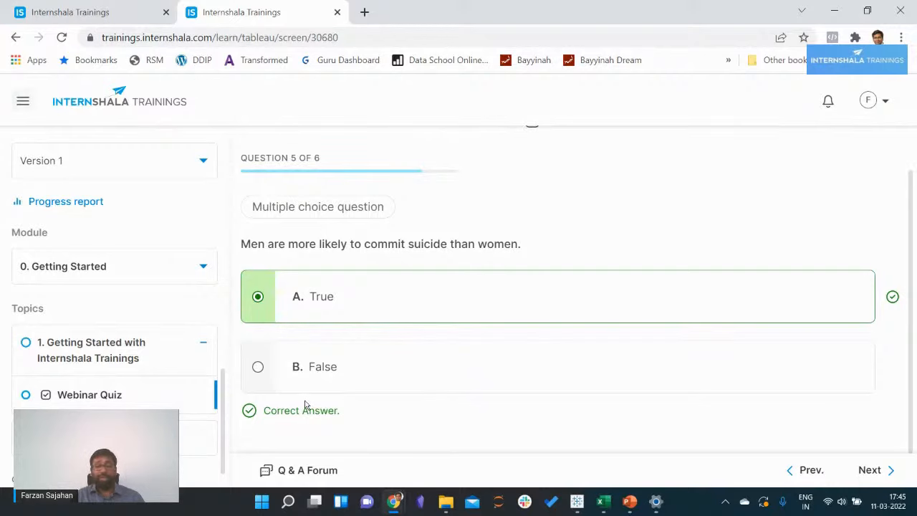
# Advance to question 6 of the quiz and read through all of its age group options
pyautogui.click(875, 474)
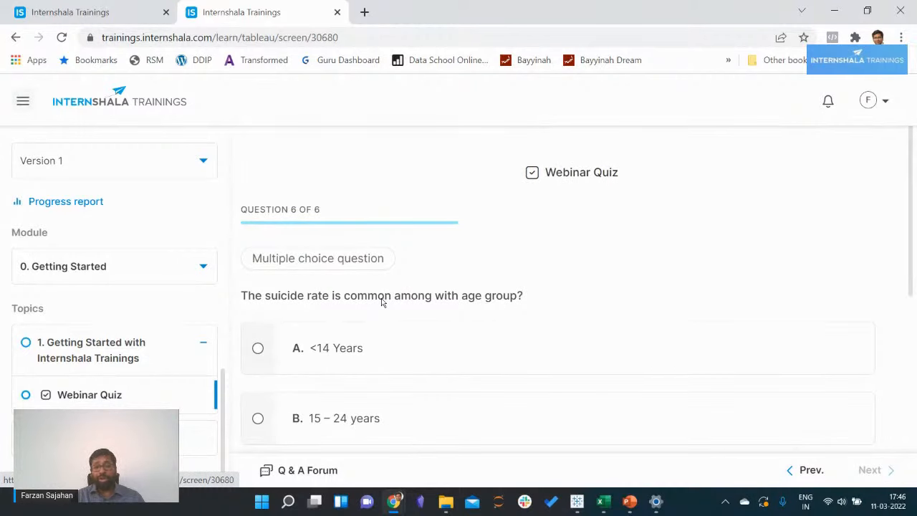
pyautogui.scroll(-2, 381, 298)
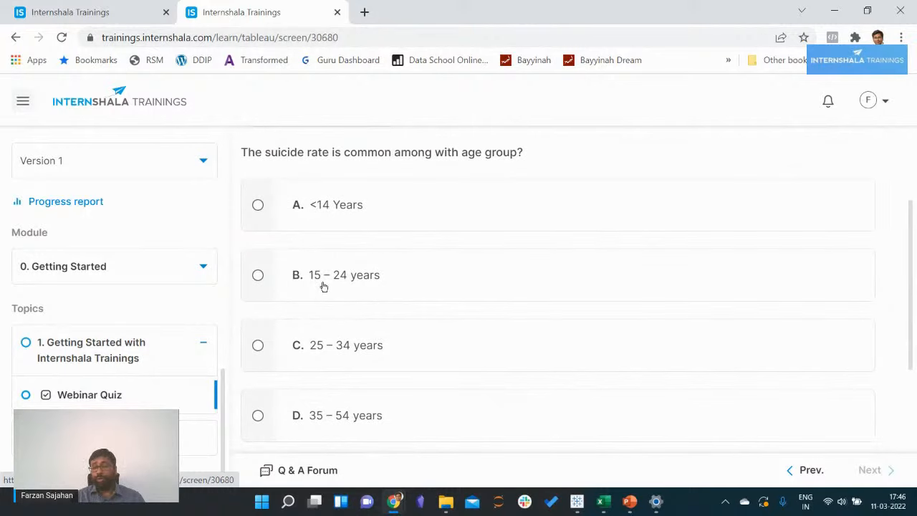
pyautogui.scroll(-2, 323, 286)
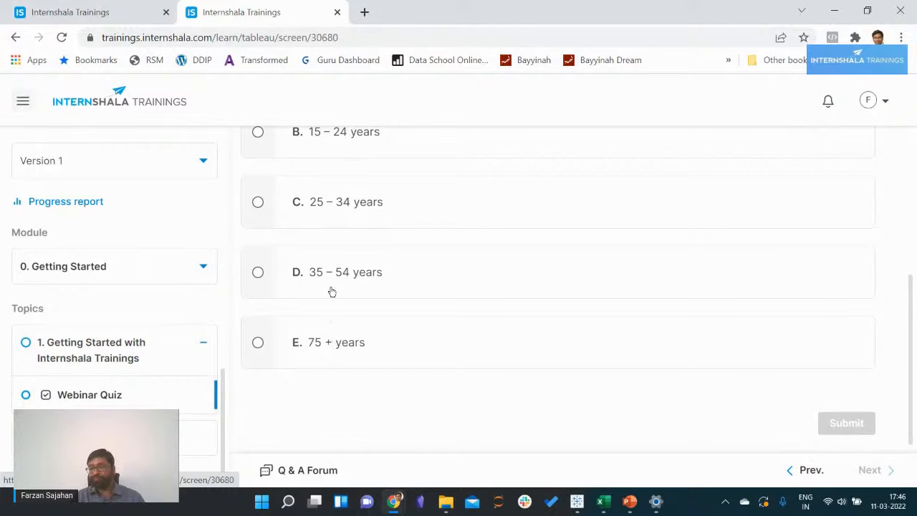
# Switch to Tableau Public and compare the suicide rates of the age groups in the Age distribution chart
pyautogui.hotkey('alt', 'Tab')
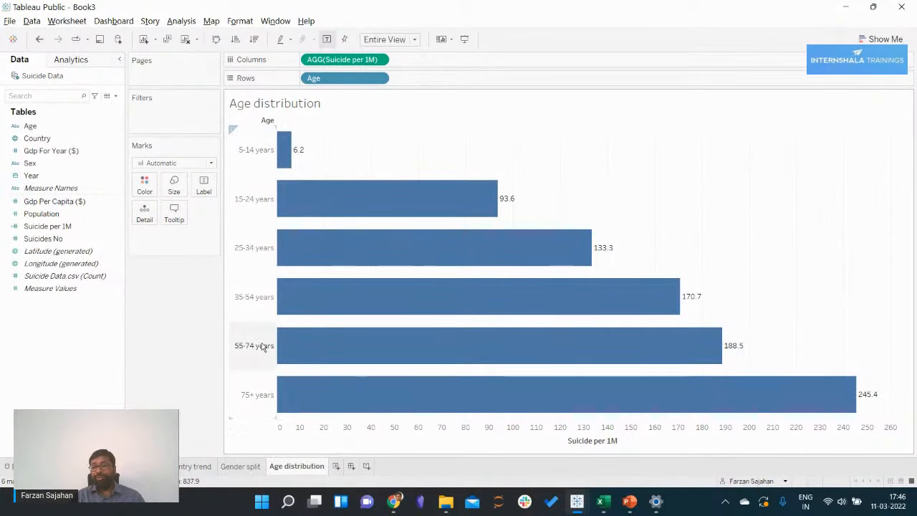
pyautogui.moveTo(337, 345)
pyautogui.moveTo(313, 302)
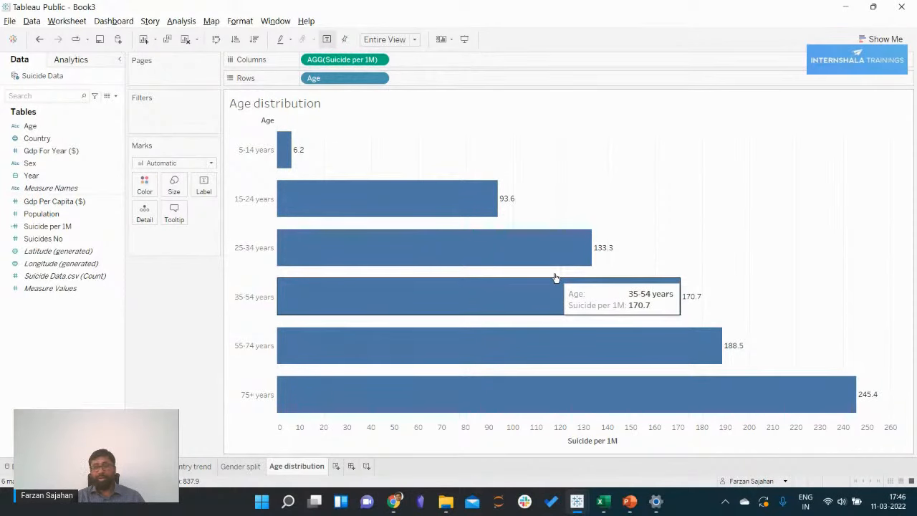
pyautogui.moveTo(530, 271)
pyautogui.moveTo(330, 195)
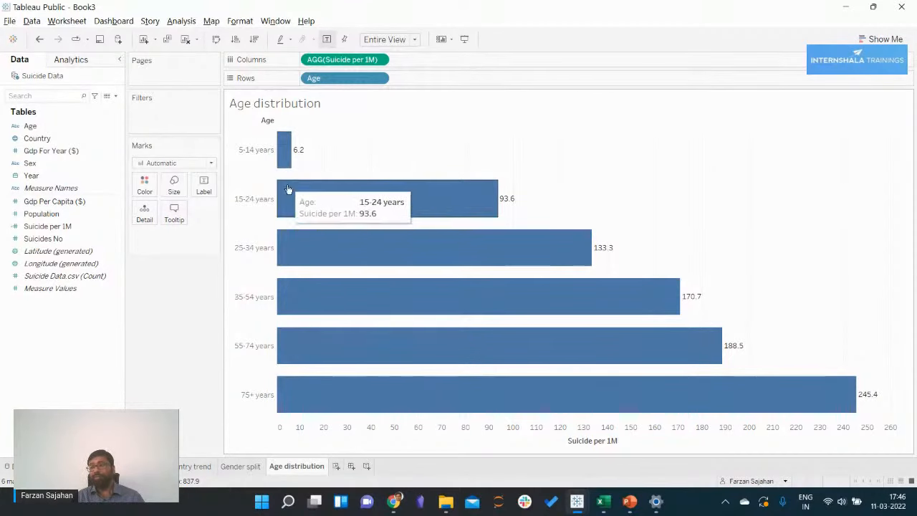
pyautogui.moveTo(324, 234)
# Return to the quiz in Chrome and submit "75 + years" as the answer to question 6
pyautogui.hotkey('alt', 'Tab')
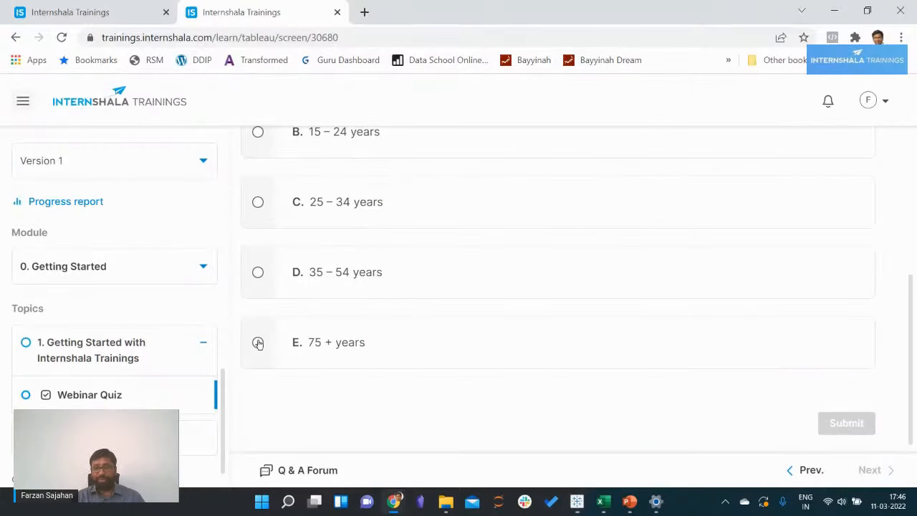
pyautogui.click(258, 342)
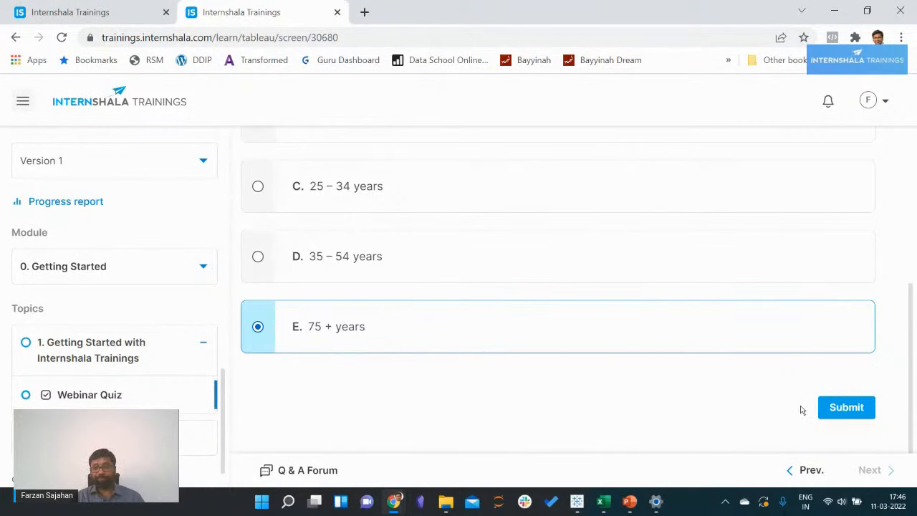
pyautogui.click(846, 406)
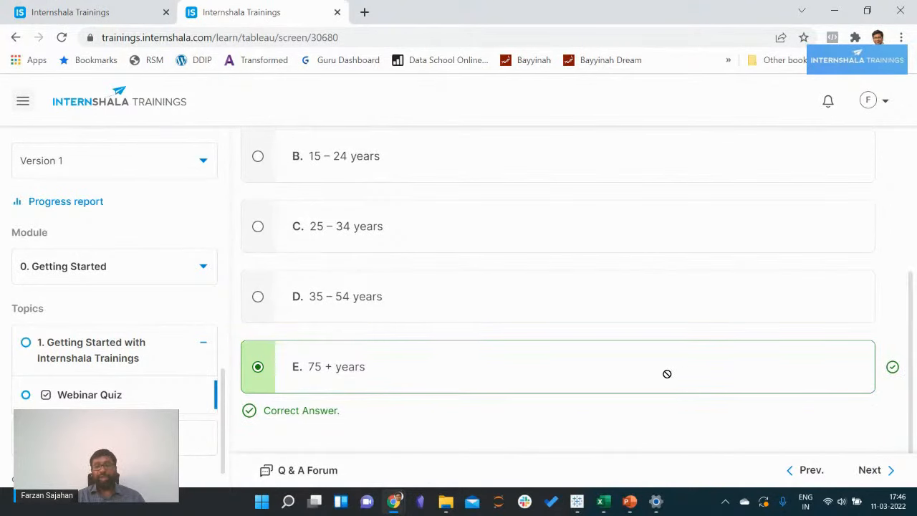
pyautogui.scroll(4, 484, 301)
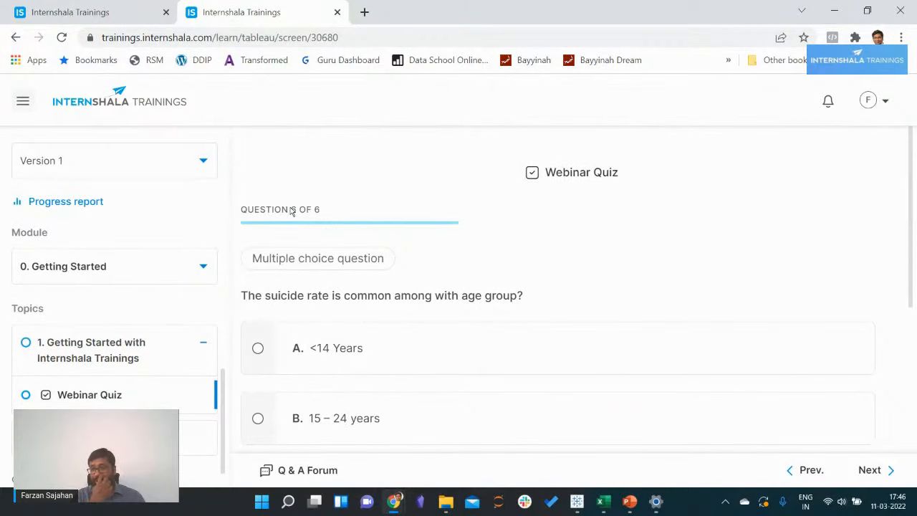
# Switch to Tableau Public, create a new dashboard and set its size to Automatic
pyautogui.hotkey('alt', 'Tab')
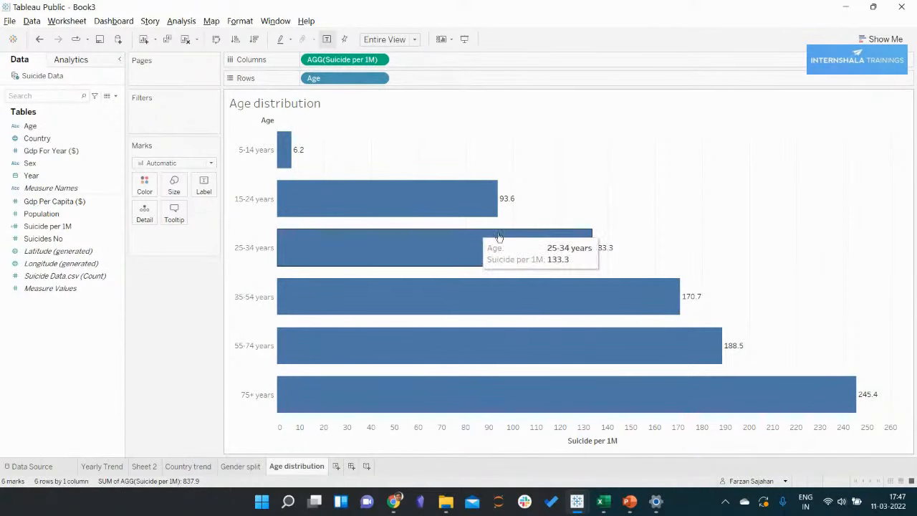
pyautogui.click(351, 467)
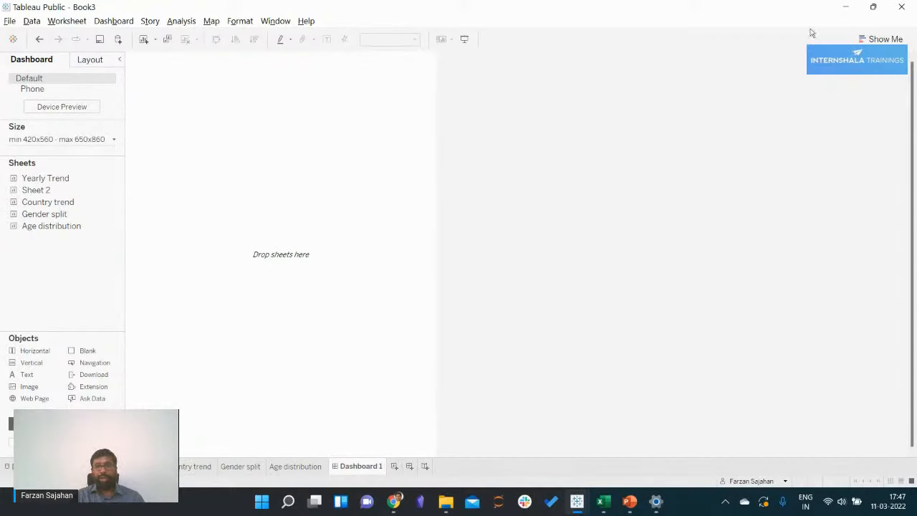
pyautogui.click(44, 141)
pyautogui.click(45, 158)
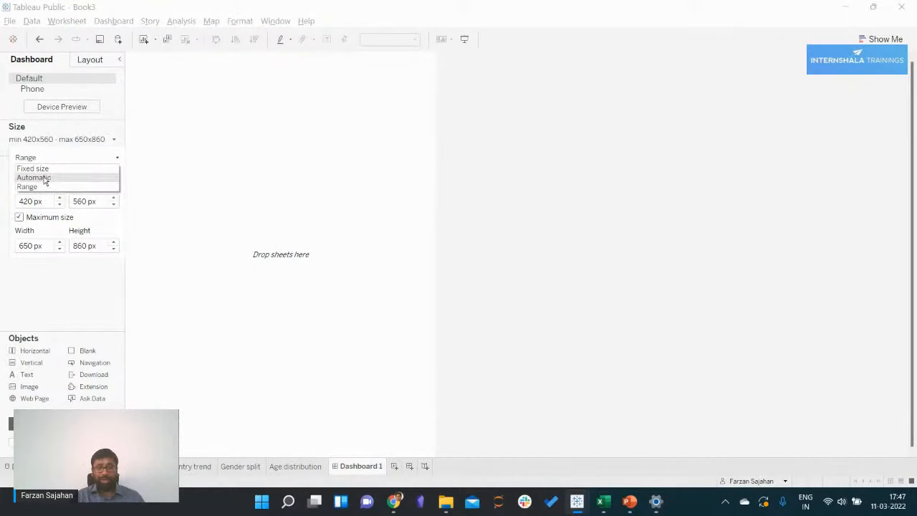
pyautogui.click(43, 177)
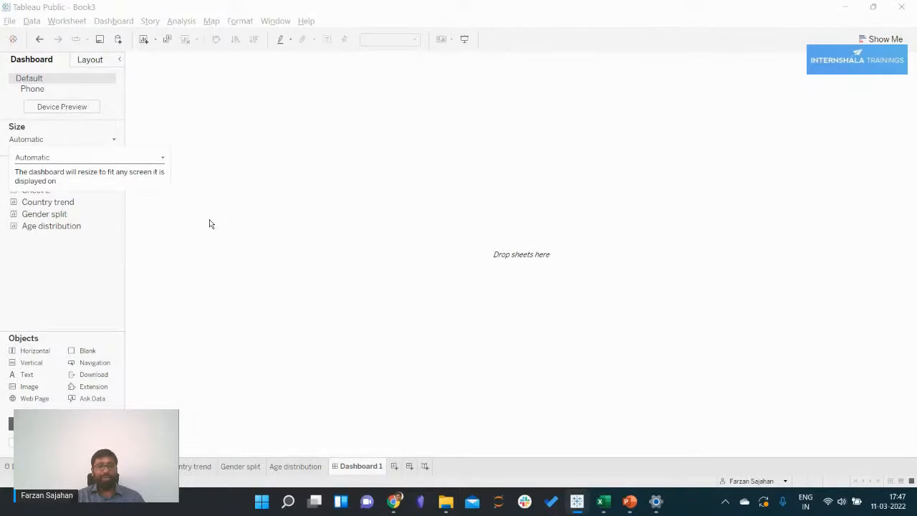
pyautogui.click(43, 263)
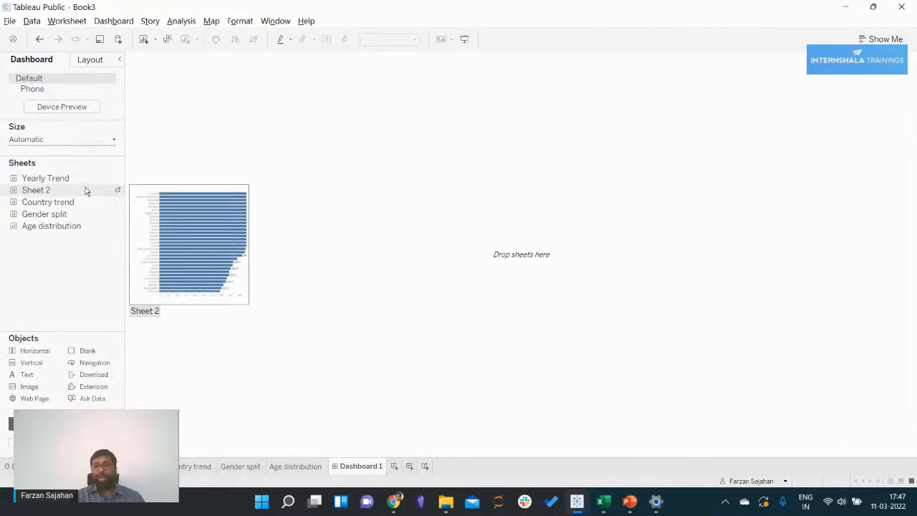
# Place Country trend on the dashboard, with Yearly Trend, Gender split and Age distribution side by side in a row beneath it
pyautogui.click(38, 182)
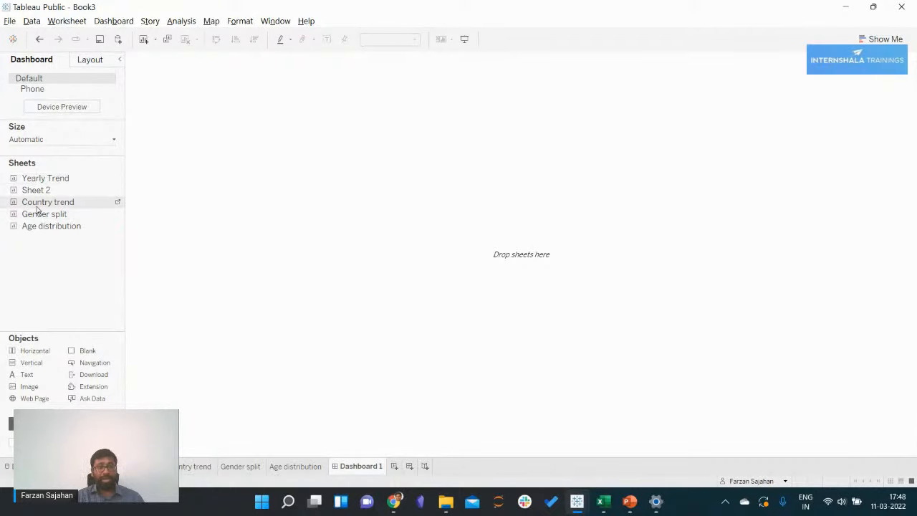
pyautogui.moveTo(38, 209); pyautogui.dragTo(530, 183)
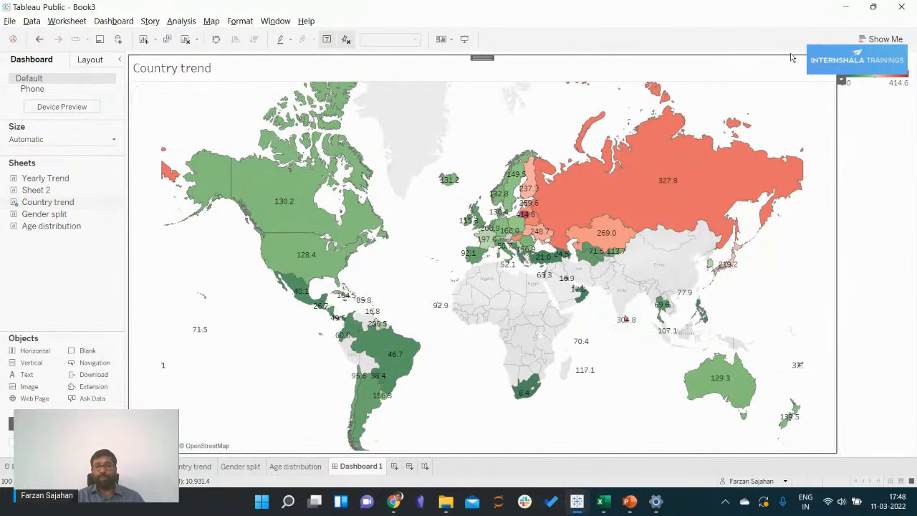
pyautogui.moveTo(301, 262)
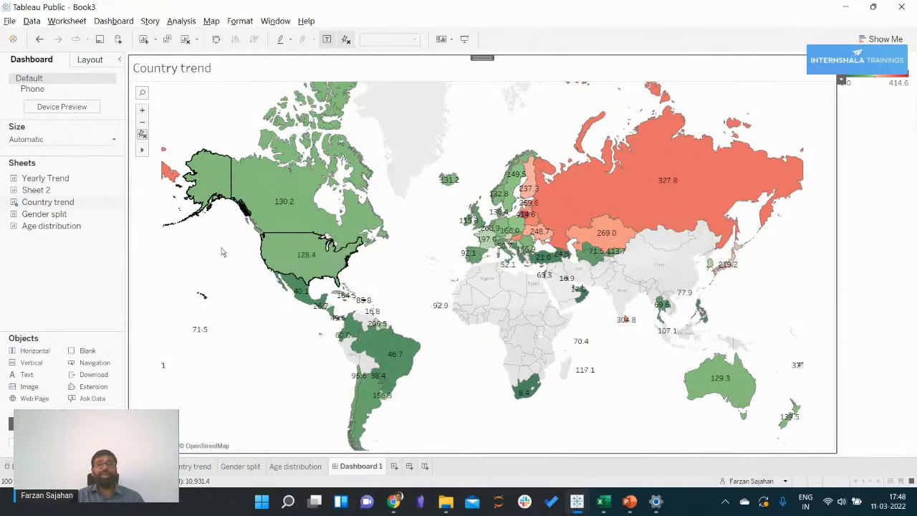
pyautogui.moveTo(43, 185)
pyautogui.mouseDown()
pyautogui.moveTo(181, 262)
pyautogui.moveTo(501, 344)
pyautogui.moveTo(567, 239)
pyautogui.moveTo(716, 186)
pyautogui.moveTo(792, 292)
pyautogui.moveTo(355, 353)
pyautogui.moveTo(676, 105)
pyautogui.moveTo(746, 315)
pyautogui.moveTo(333, 256)
pyautogui.moveTo(728, 137)
pyautogui.moveTo(603, 335)
pyautogui.moveTo(409, 212)
pyautogui.moveTo(600, 159)
pyautogui.moveTo(674, 162)
pyautogui.moveTo(553, 159)
pyautogui.moveTo(351, 270)
pyautogui.moveTo(306, 373)
pyautogui.mouseUp()
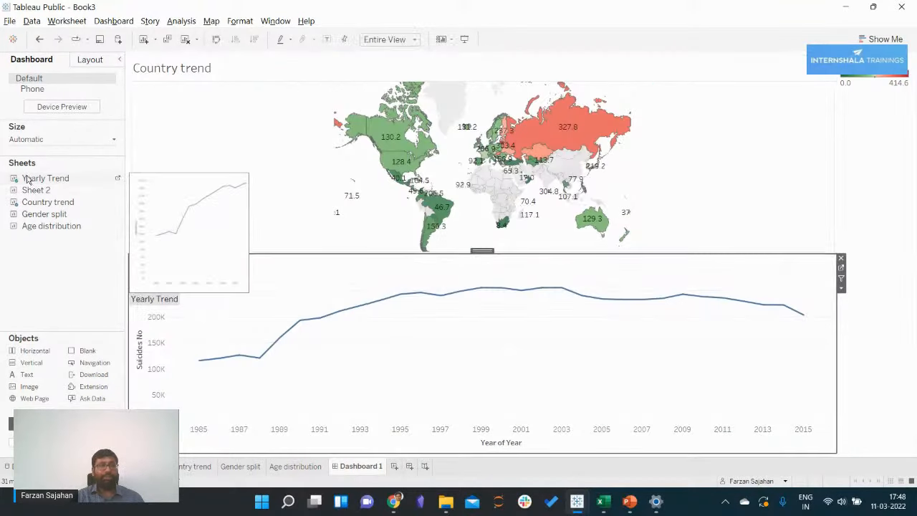
pyautogui.moveTo(25, 213)
pyautogui.mouseDown()
pyautogui.moveTo(164, 242)
pyautogui.moveTo(385, 307)
pyautogui.moveTo(468, 375)
pyautogui.moveTo(521, 351)
pyautogui.mouseUp()
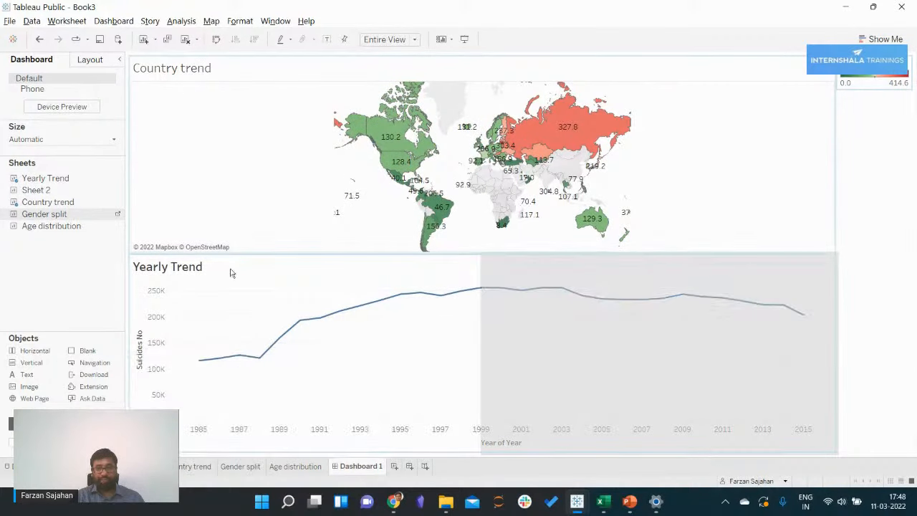
pyautogui.moveTo(69, 227)
pyautogui.mouseDown()
pyautogui.moveTo(114, 228)
pyautogui.moveTo(747, 354)
pyautogui.moveTo(616, 333)
pyautogui.mouseUp()
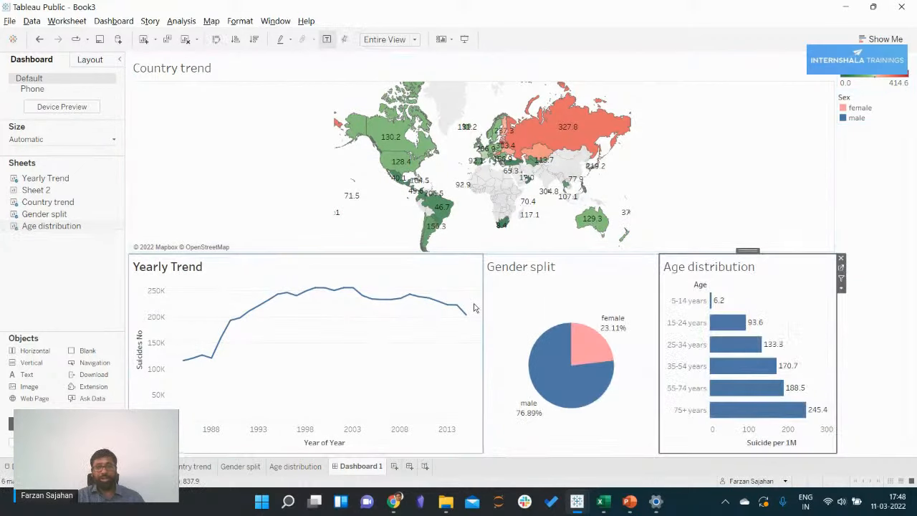
# Resize the Yearly Trend, Gender split and Age distribution charts to roughly equal widths
pyautogui.click(485, 293)
pyautogui.moveTo(482, 290); pyautogui.dragTo(361, 295)
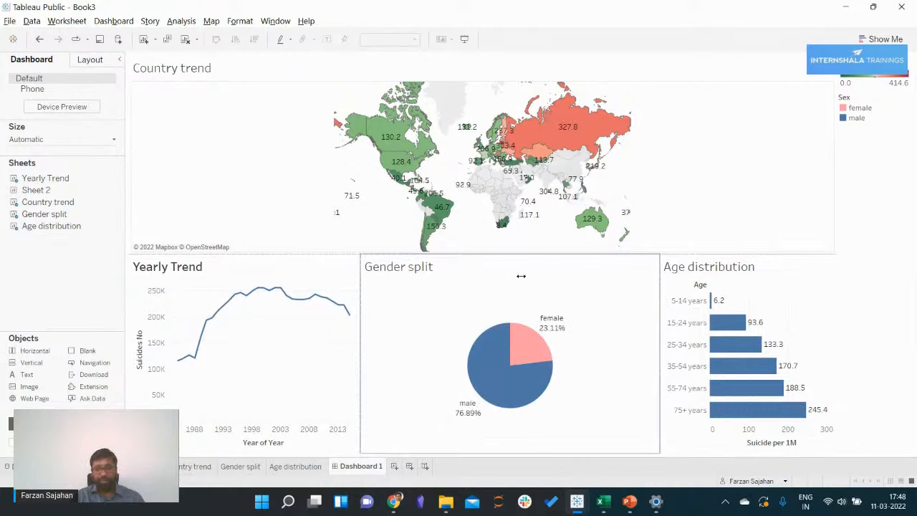
pyautogui.moveTo(658, 308); pyautogui.dragTo(595, 304)
pyautogui.click(512, 297)
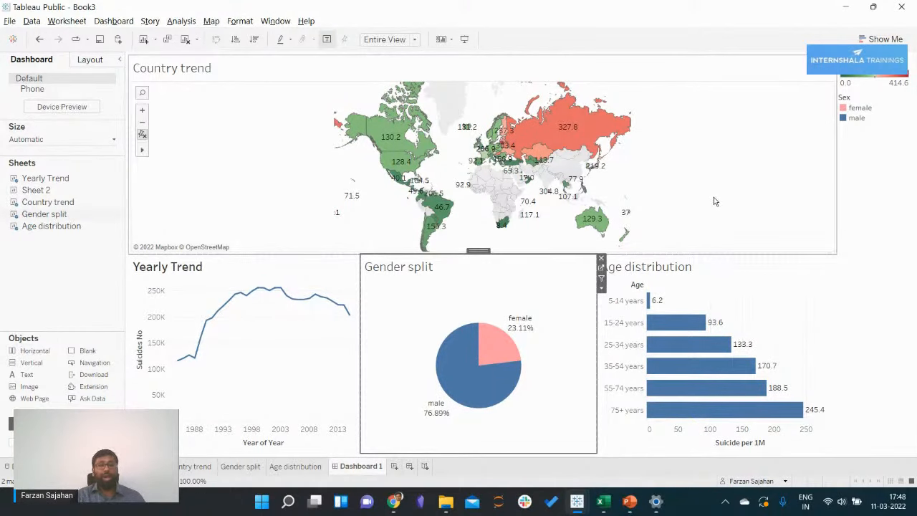
pyautogui.click(865, 217)
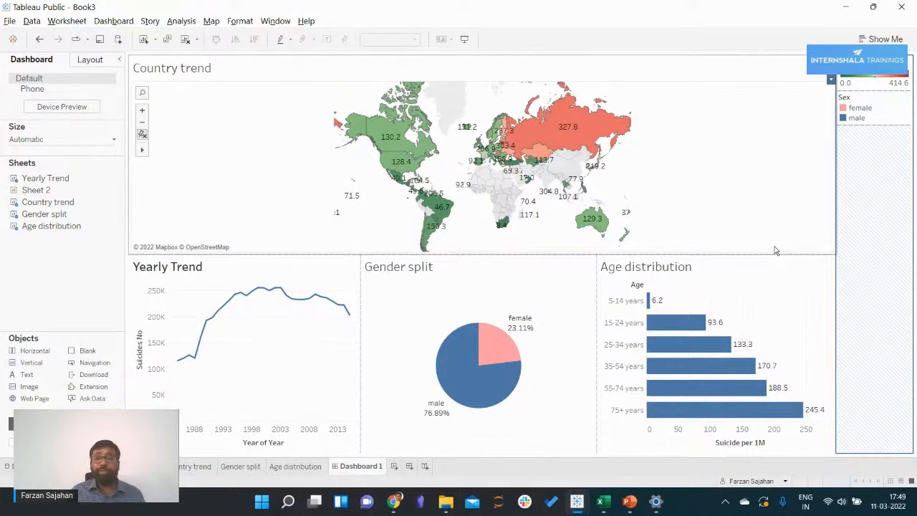
# Select the Russian Federation and the United States in turn on the Country trend map, and clear the selection
pyautogui.moveTo(604, 126)
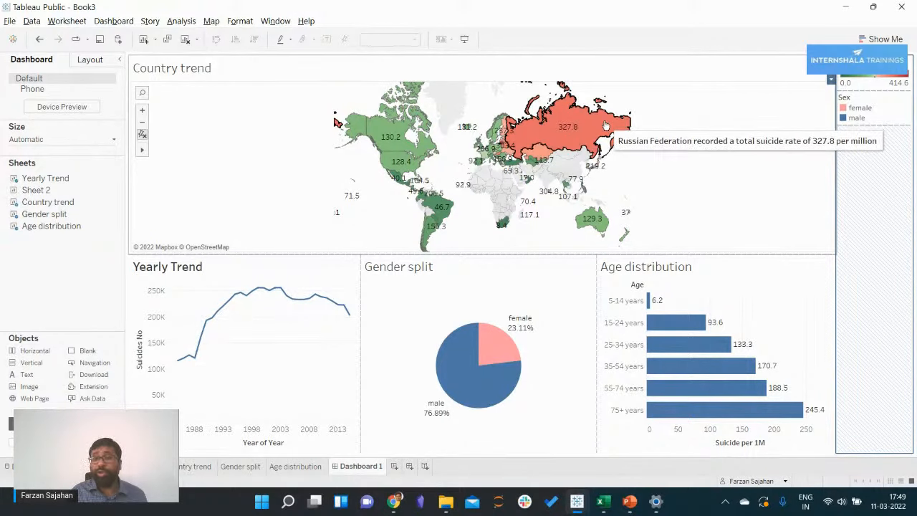
pyautogui.click(605, 125)
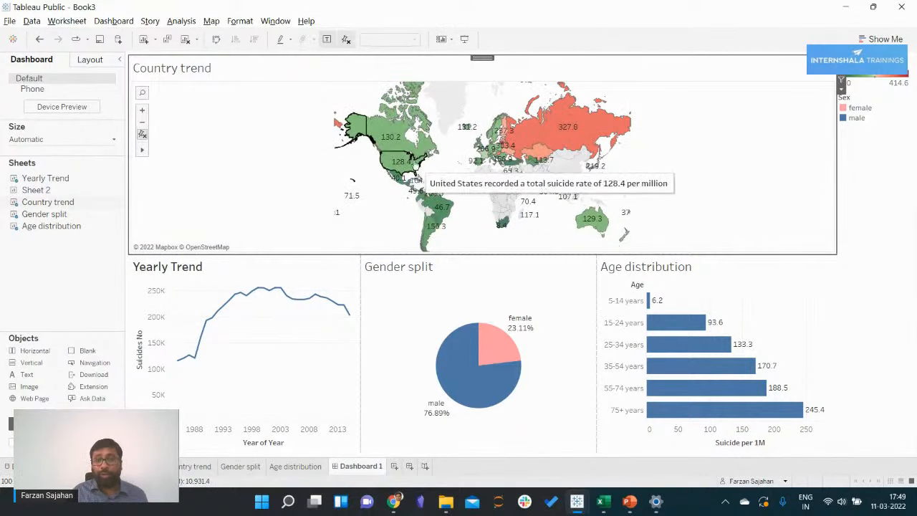
pyautogui.click(394, 160)
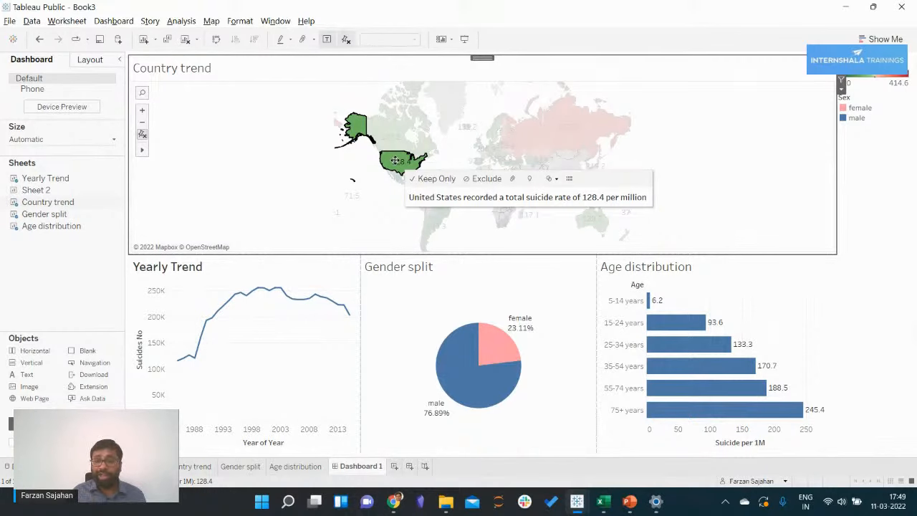
pyautogui.click(316, 186)
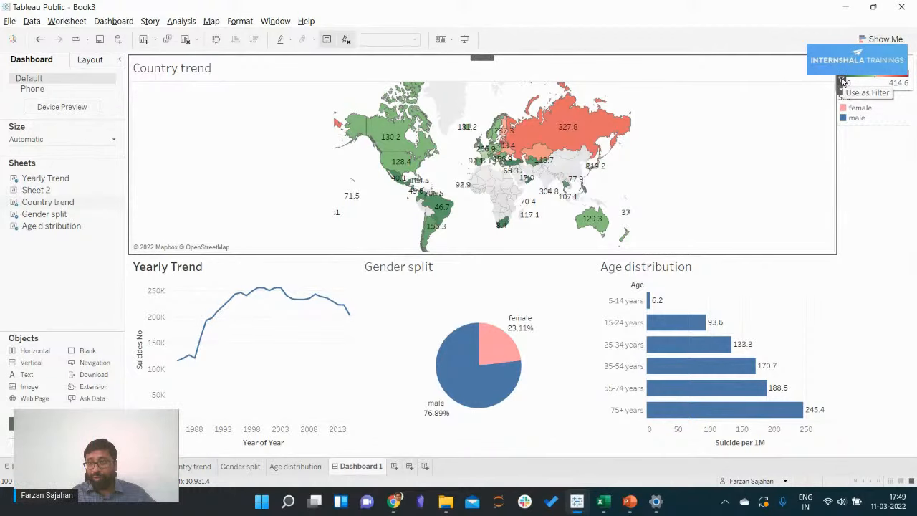
# Use the Country trend map as a dashboard filter and test it with the Russian Federation and Australia, clearing the selection
pyautogui.click(842, 81)
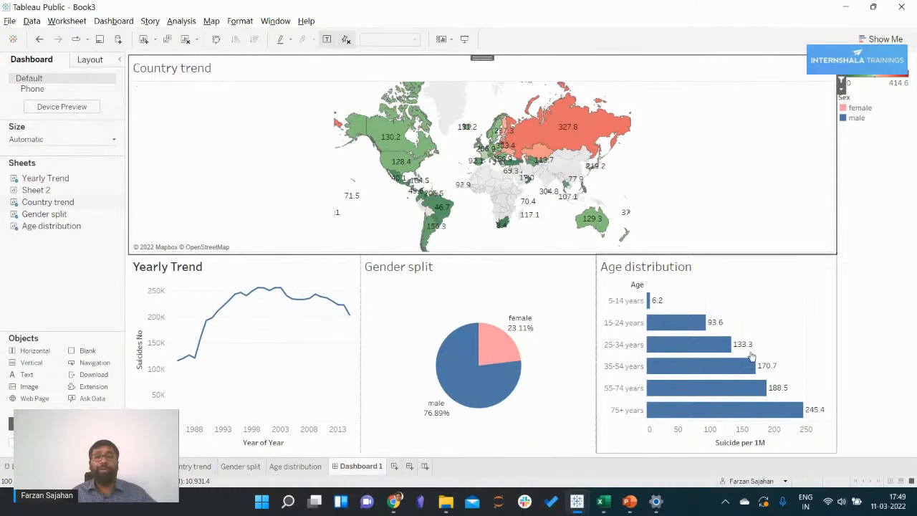
pyautogui.moveTo(600, 125)
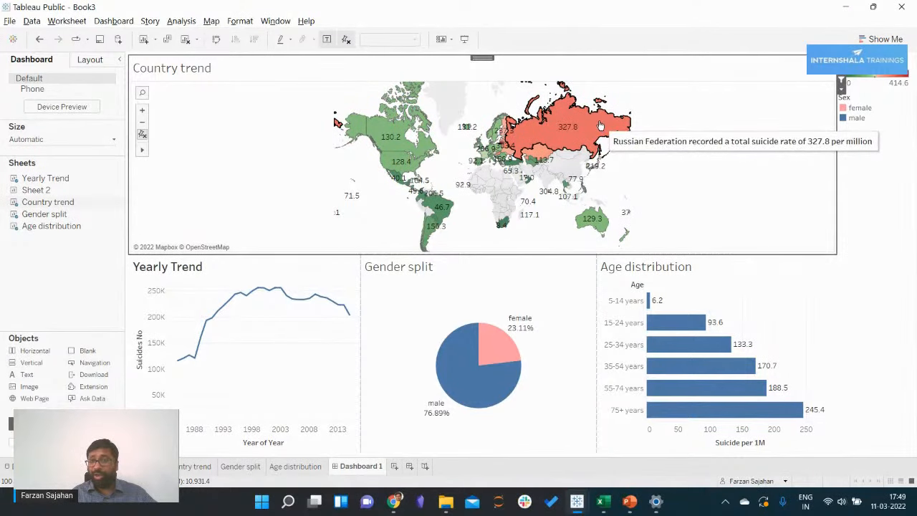
pyautogui.click(600, 125)
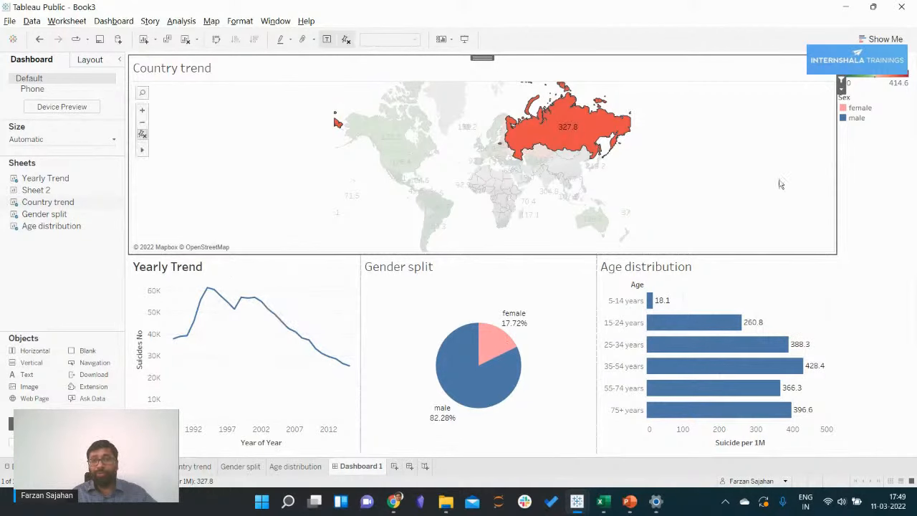
pyautogui.click(682, 212)
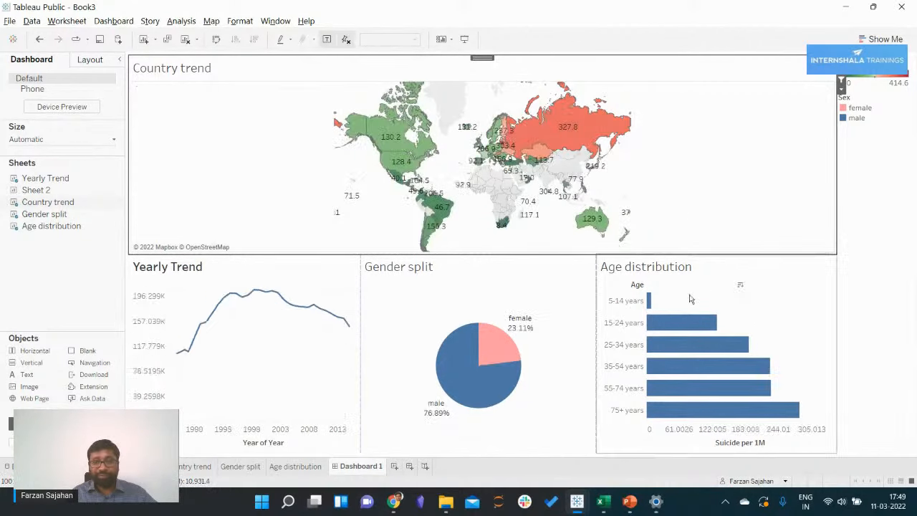
pyautogui.click(587, 224)
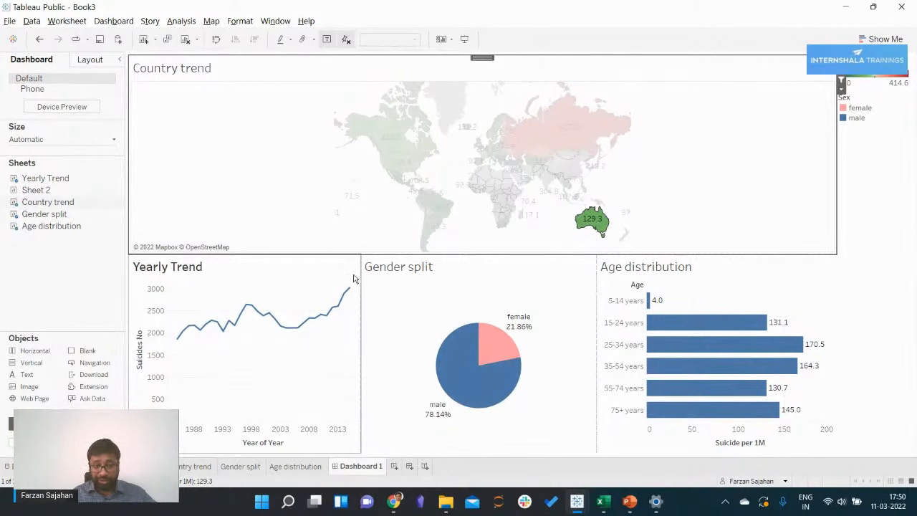
pyautogui.click(584, 135)
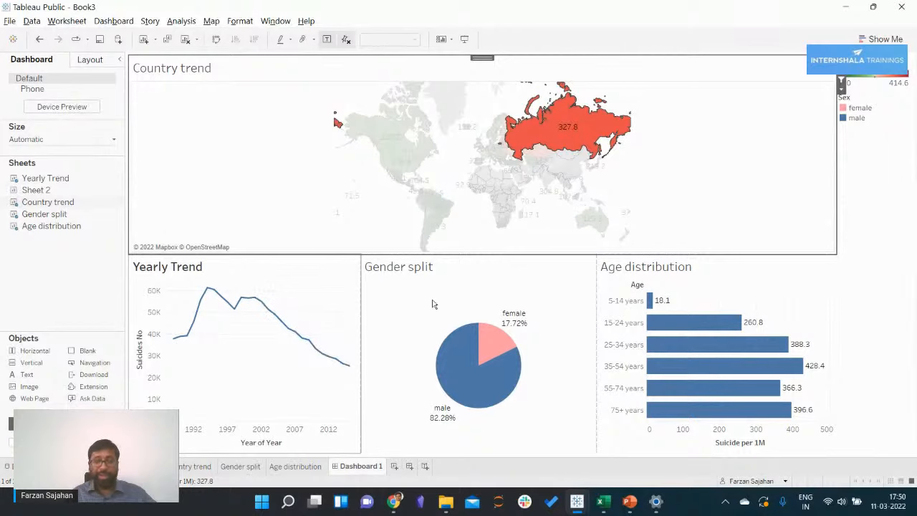
pyautogui.click(526, 228)
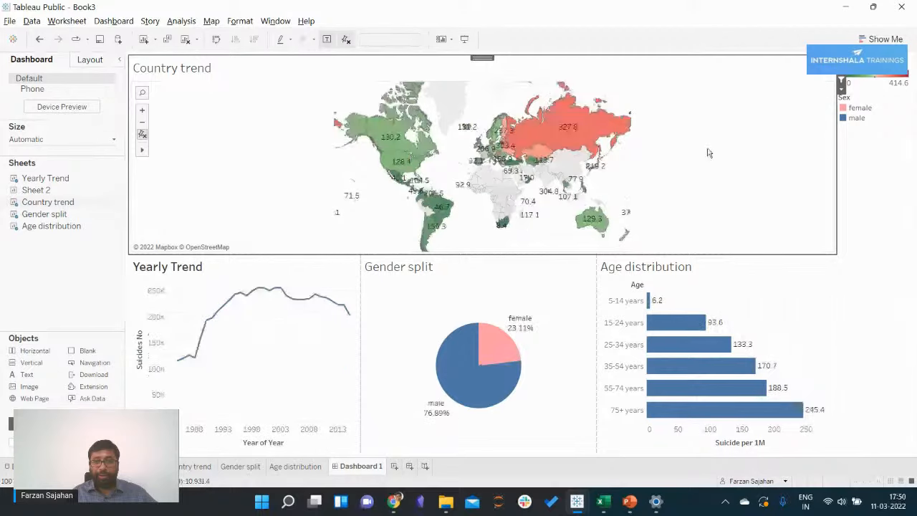
# Use the Gender split and Age distribution charts as dashboard filters
pyautogui.click(343, 270)
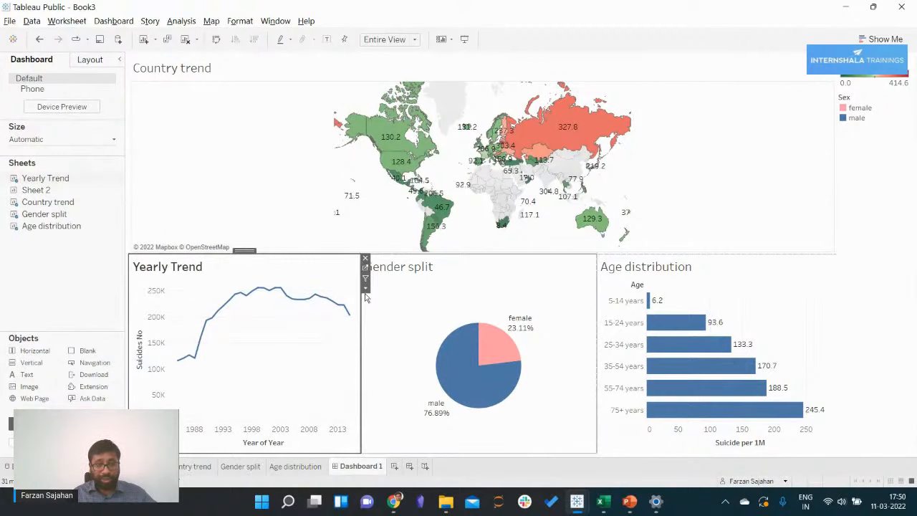
pyautogui.click(493, 298)
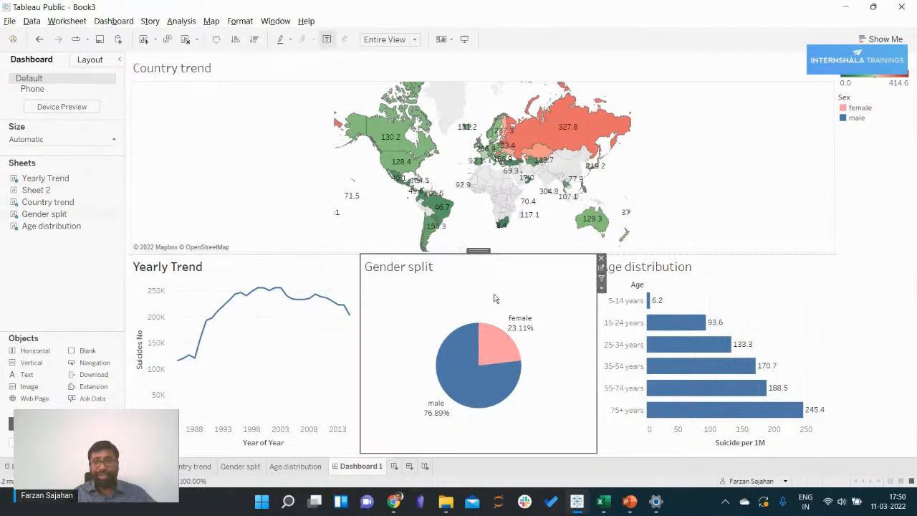
pyautogui.click(600, 279)
pyautogui.click(806, 318)
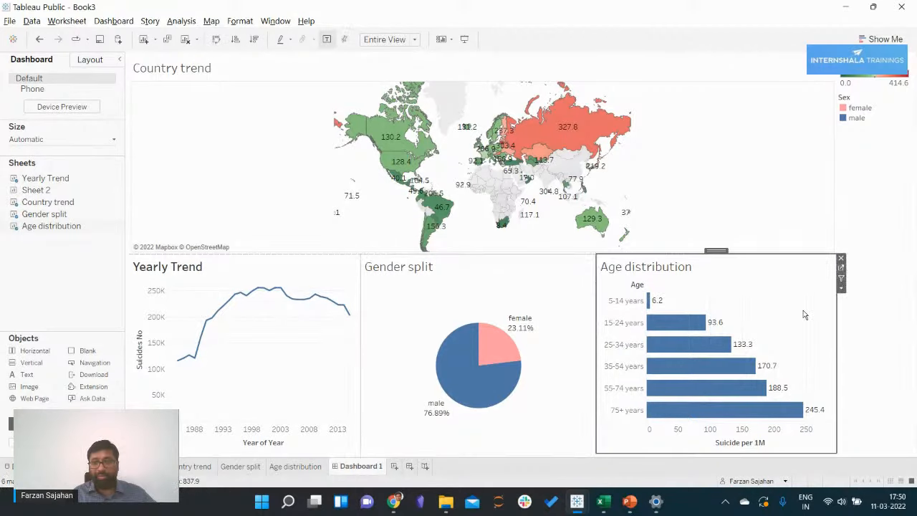
pyautogui.click(841, 278)
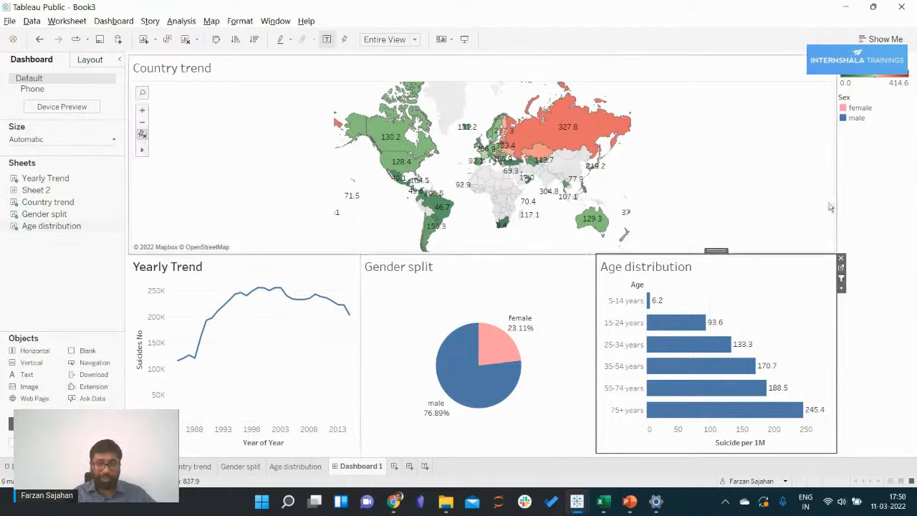
pyautogui.click(863, 196)
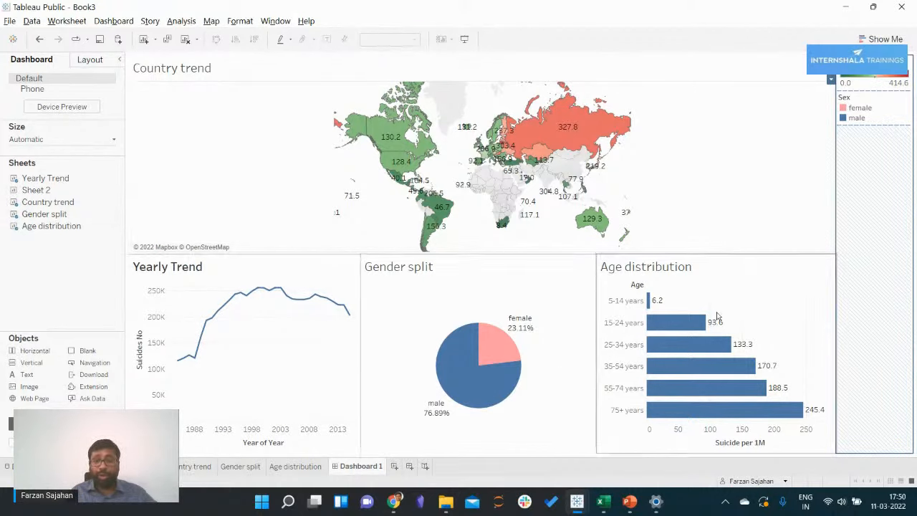
# Filter the dashboard to the United States, compare male with female, and examine the female 35-54 and 75+ years age groups
pyautogui.moveTo(399, 146)
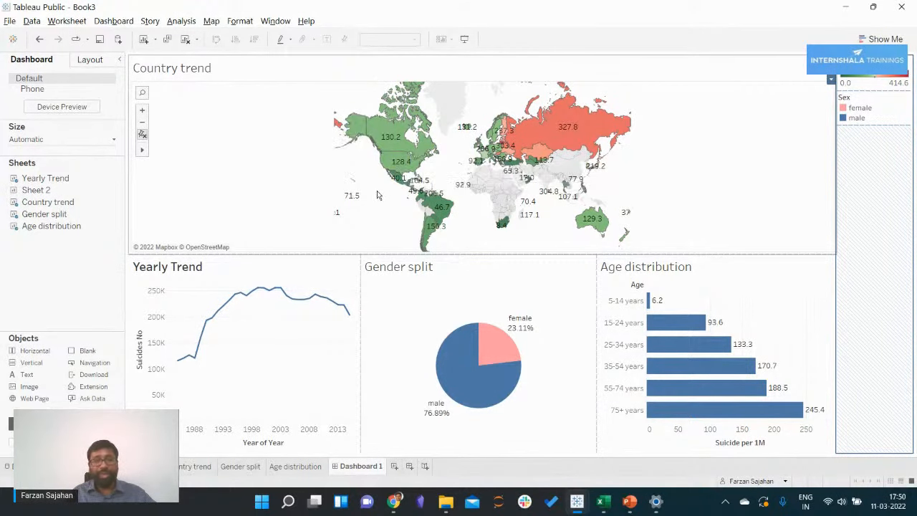
pyautogui.click(393, 163)
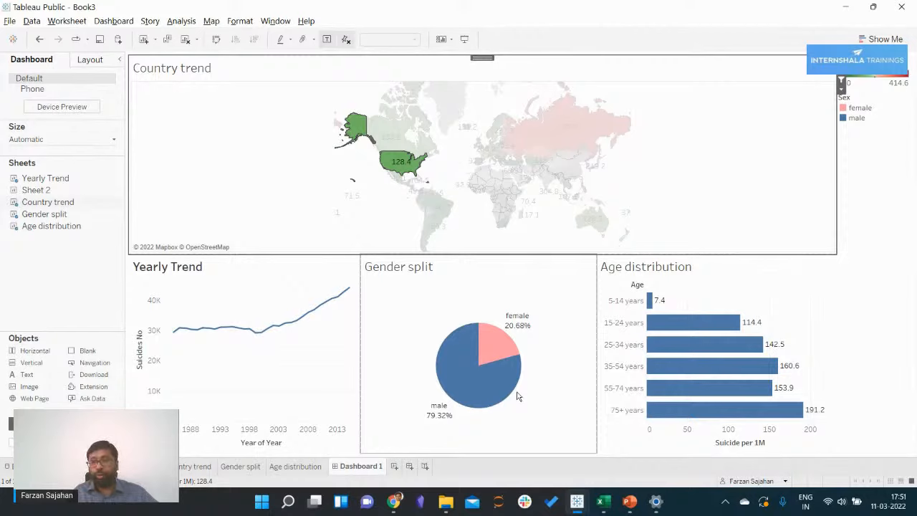
pyautogui.click(480, 393)
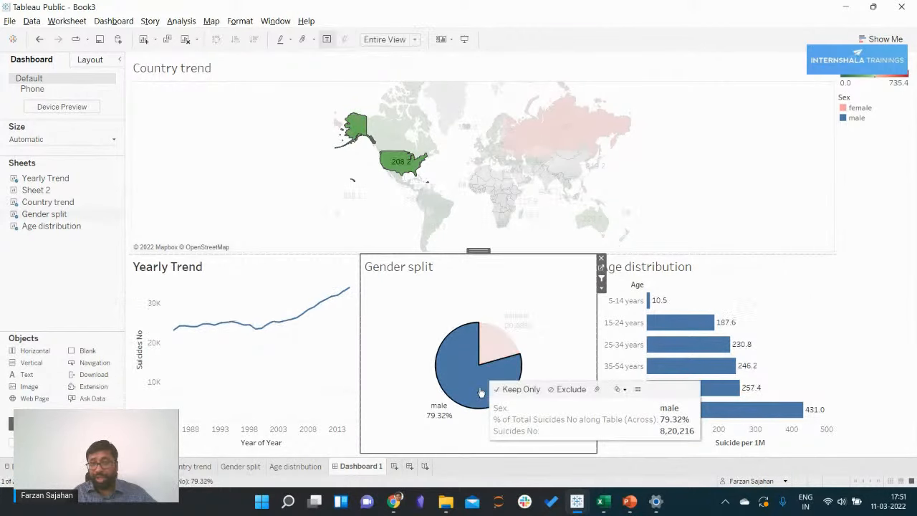
pyautogui.moveTo(807, 412)
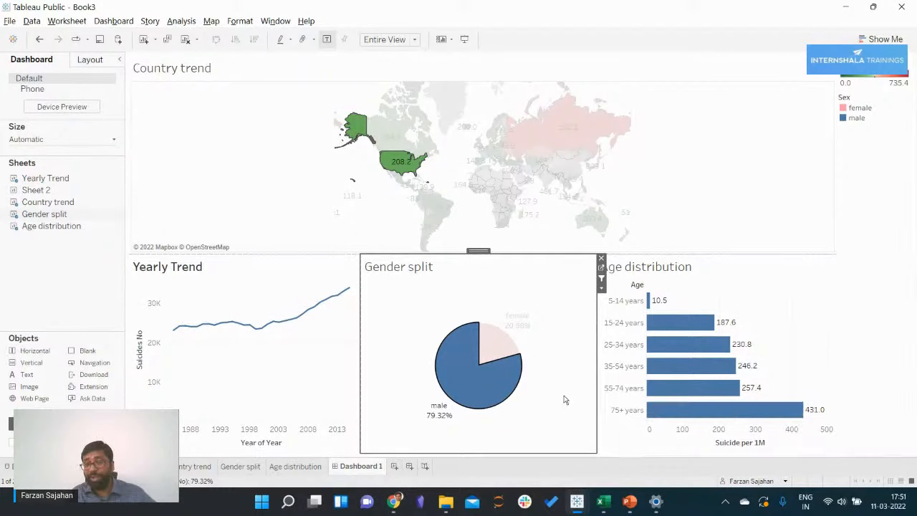
pyautogui.click(497, 355)
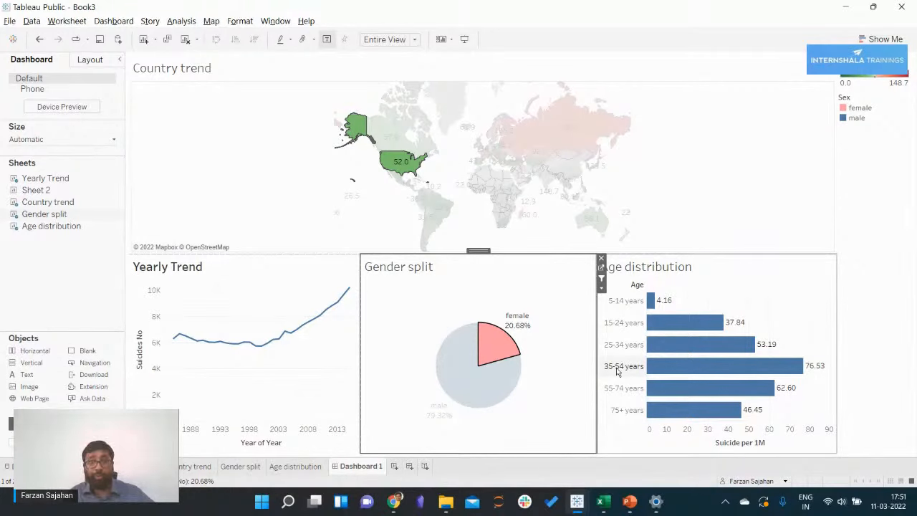
pyautogui.moveTo(810, 366)
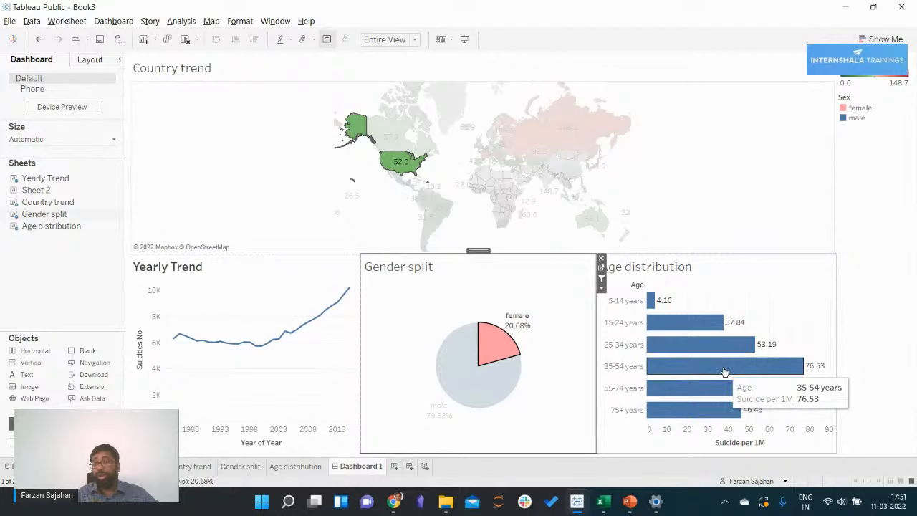
pyautogui.click(793, 367)
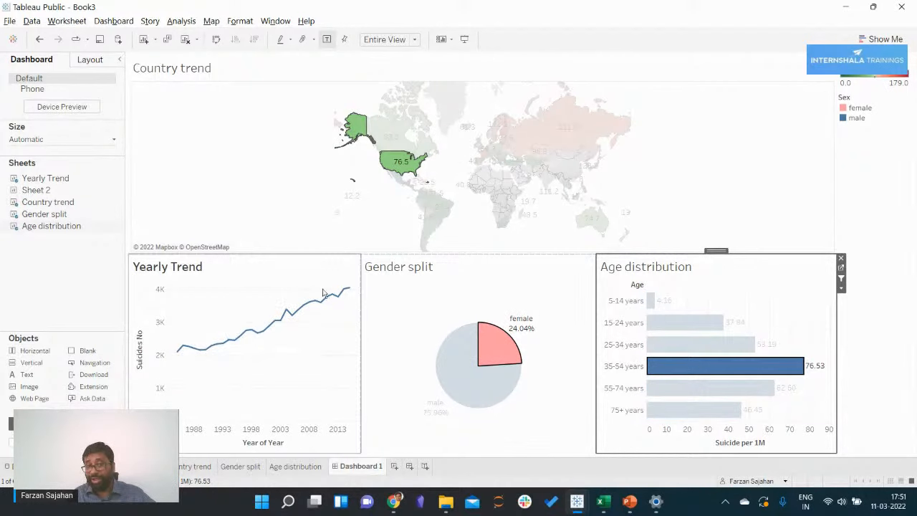
pyautogui.click(721, 417)
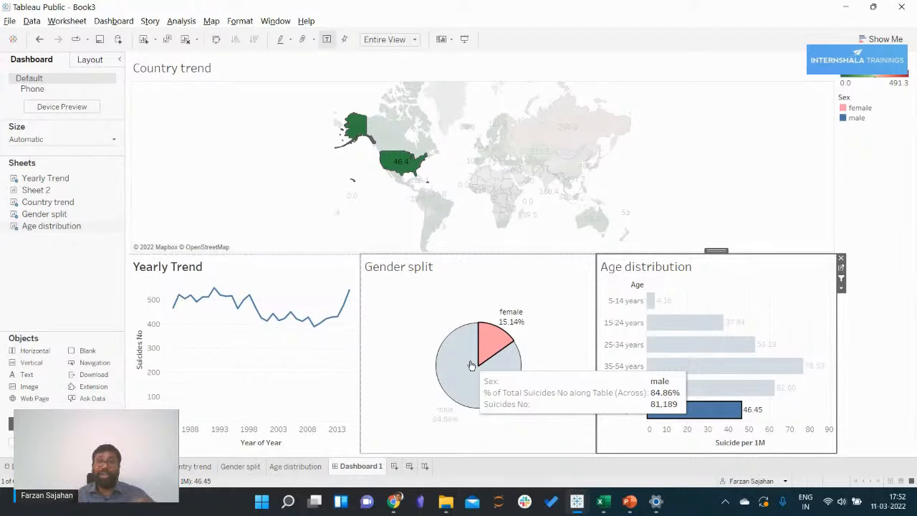
# Clear the gender, age group and country selections to show the unfiltered dashboard
pyautogui.click(544, 341)
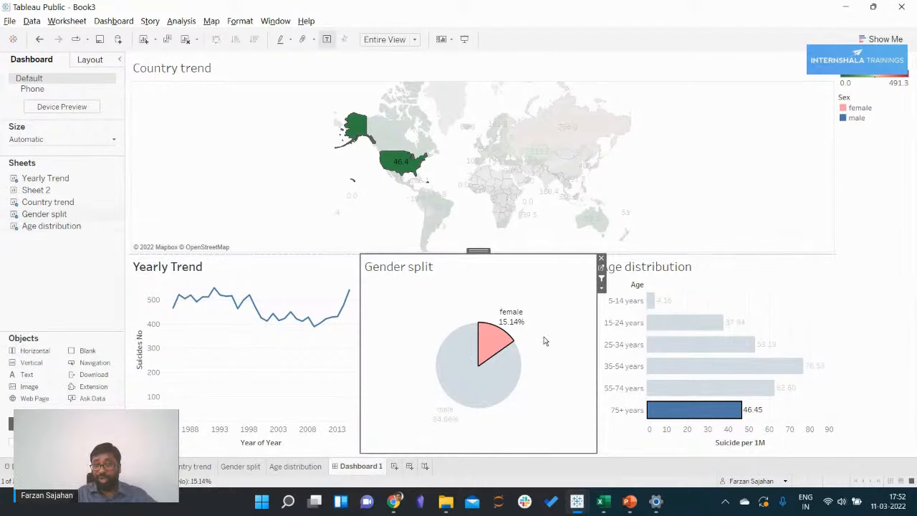
pyautogui.click(453, 313)
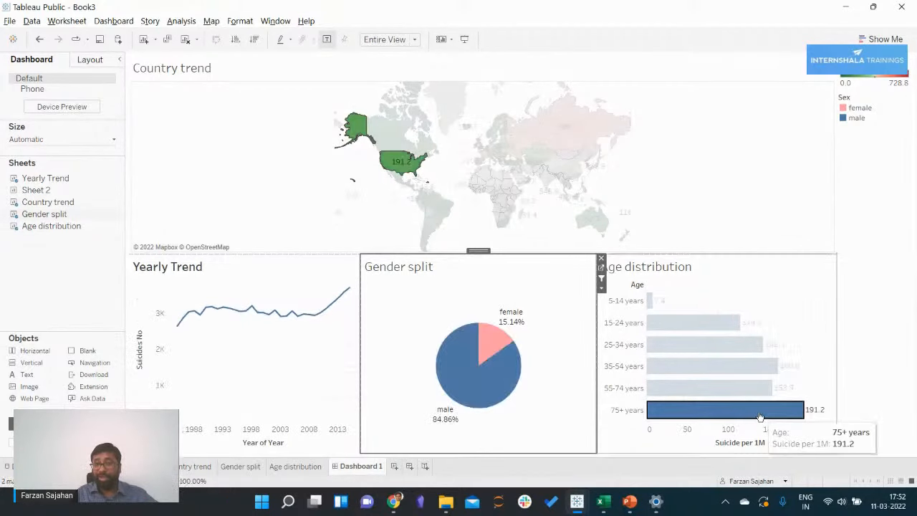
pyautogui.click(791, 375)
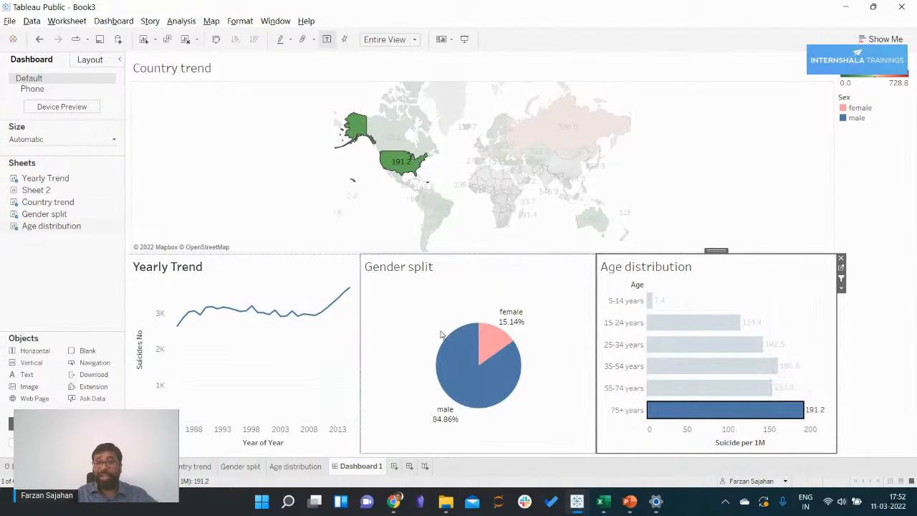
pyautogui.click(800, 386)
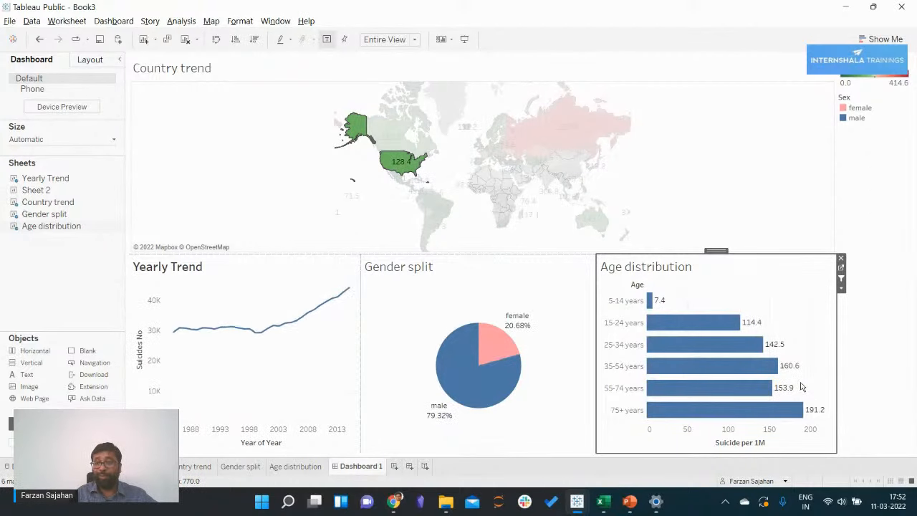
pyautogui.click(456, 166)
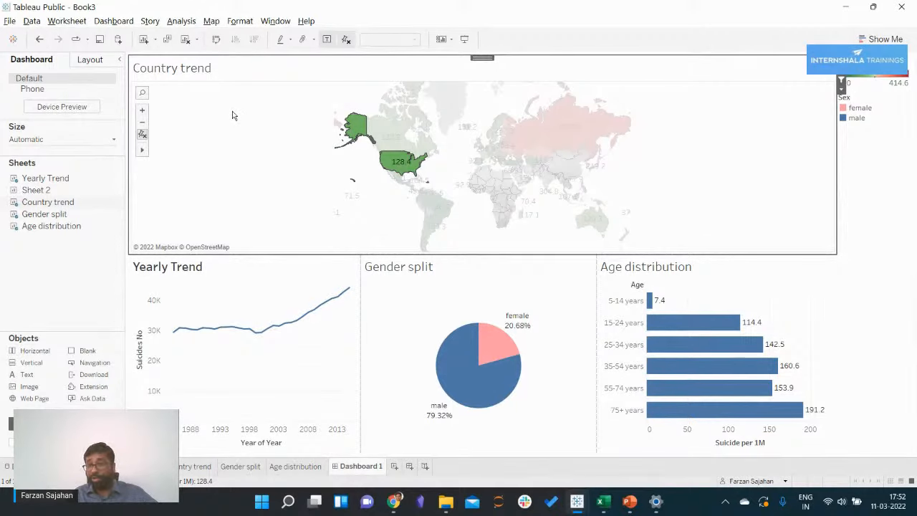
pyautogui.click(308, 173)
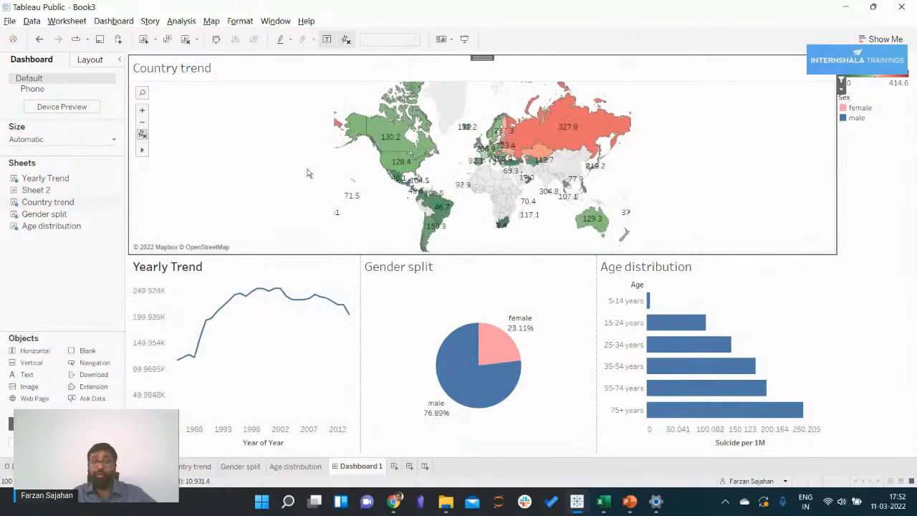
# Save the workbook to Tableau Public with the title suicidetrend_webinarversion
pyautogui.click(10, 21)
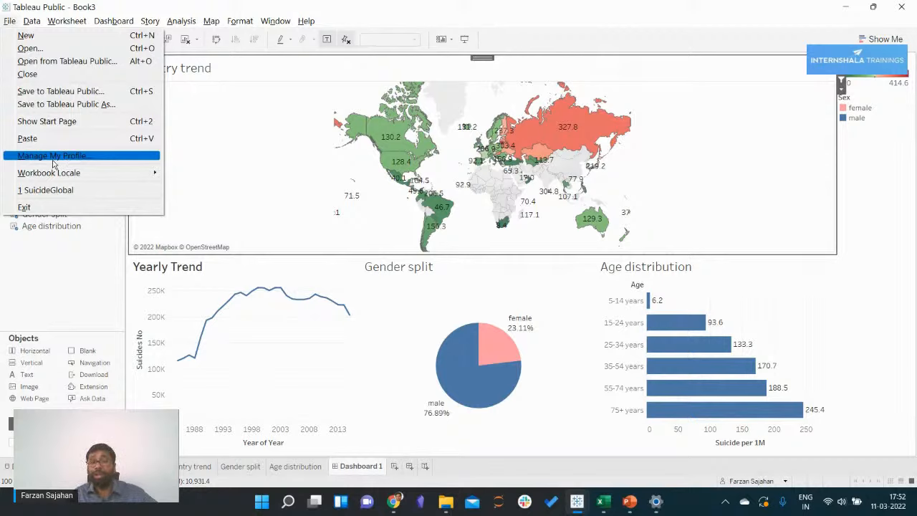
pyautogui.click(67, 92)
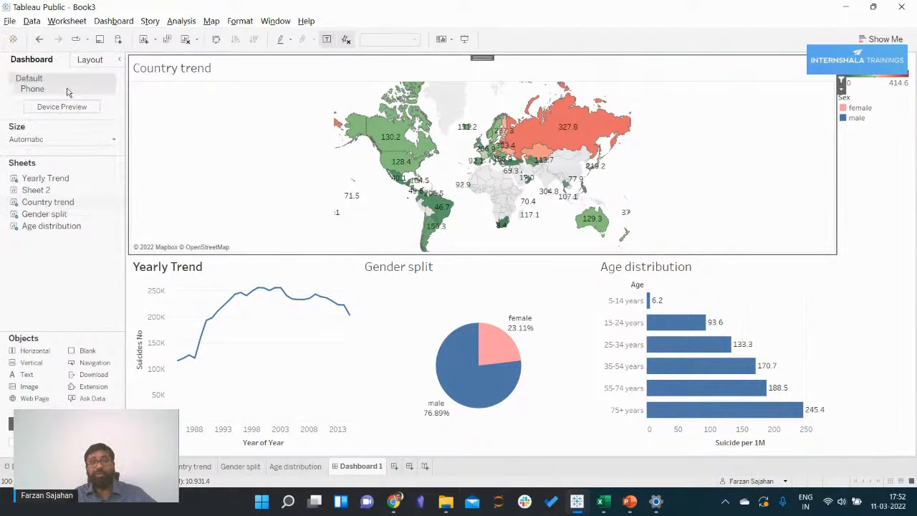
pyautogui.hotkey('ctrl', 's')
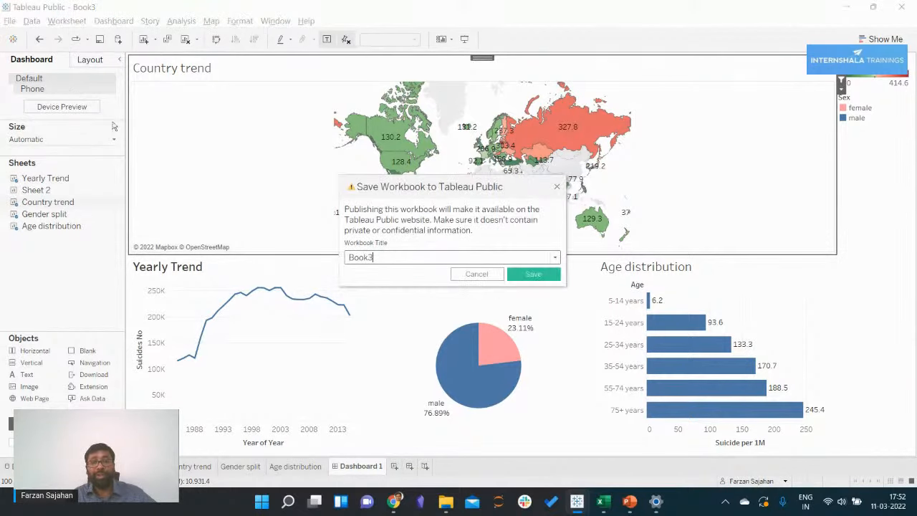
pyautogui.doubleClick(371, 256)
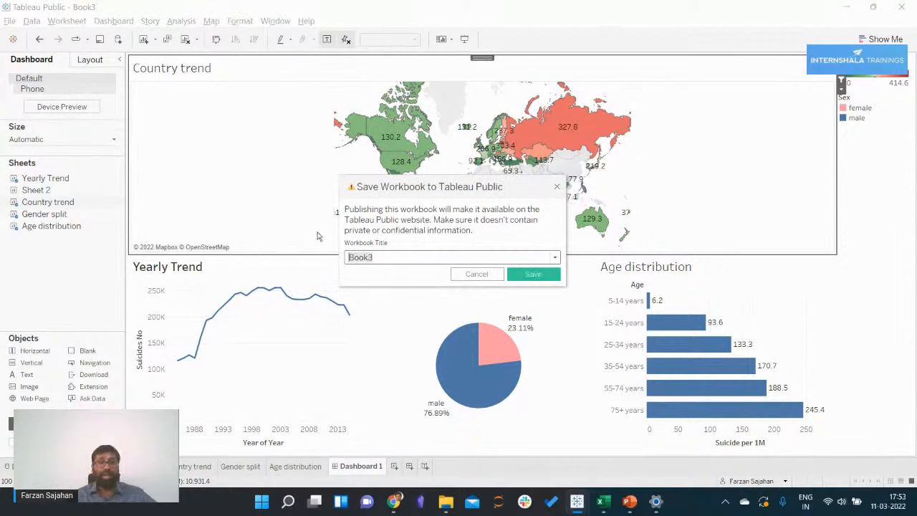
pyautogui.write('suicid')
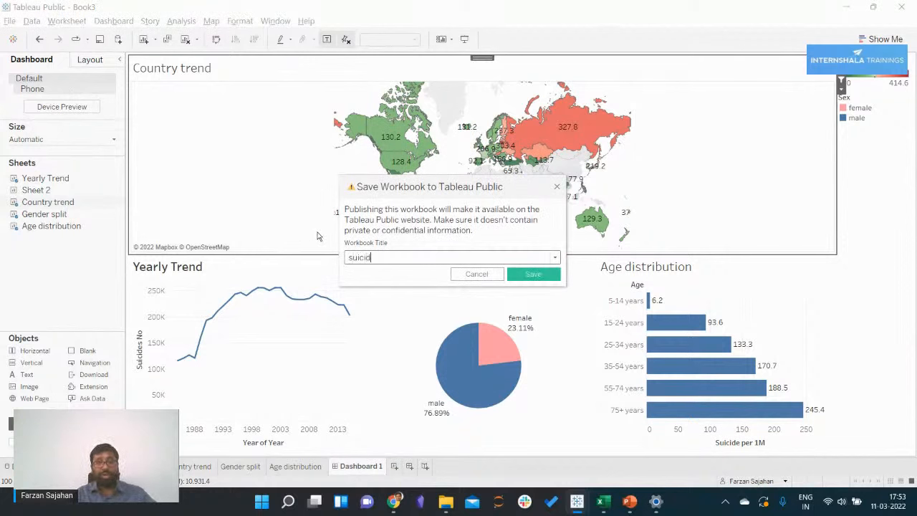
pyautogui.write('etren')
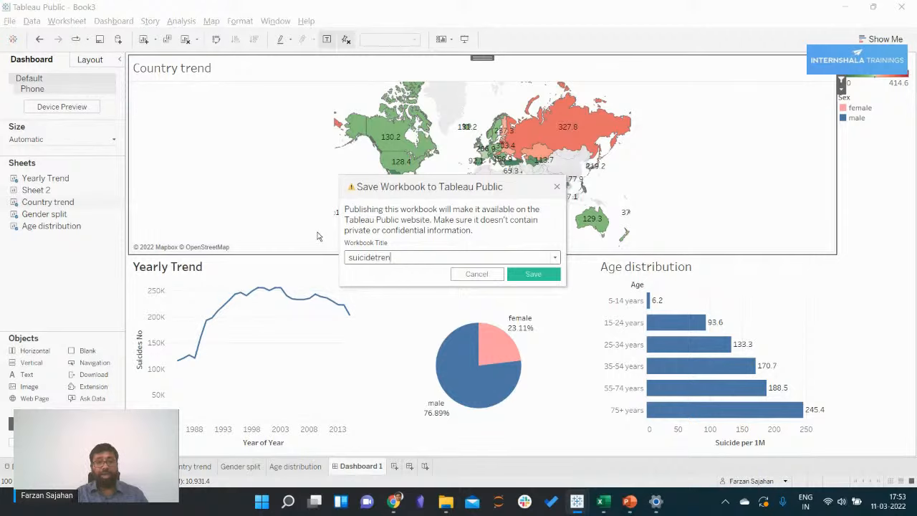
pyautogui.write('d_webinarversion')
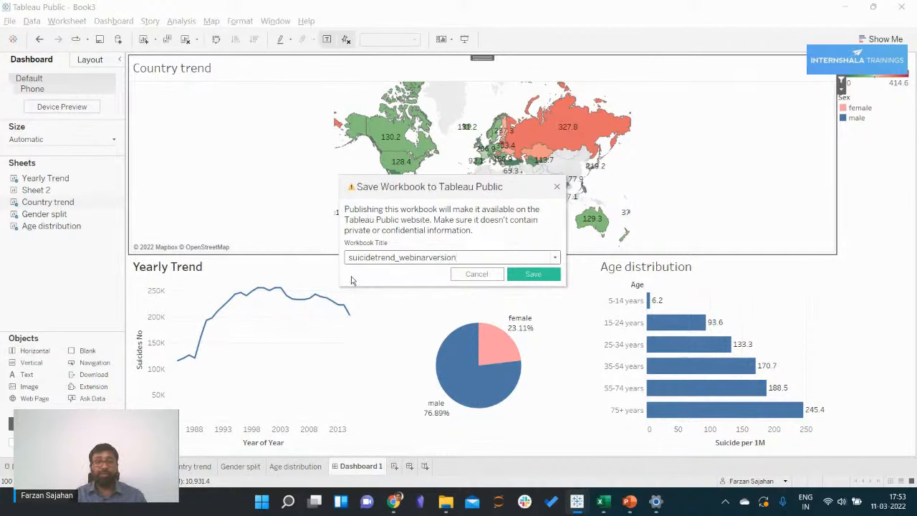
pyautogui.click(531, 278)
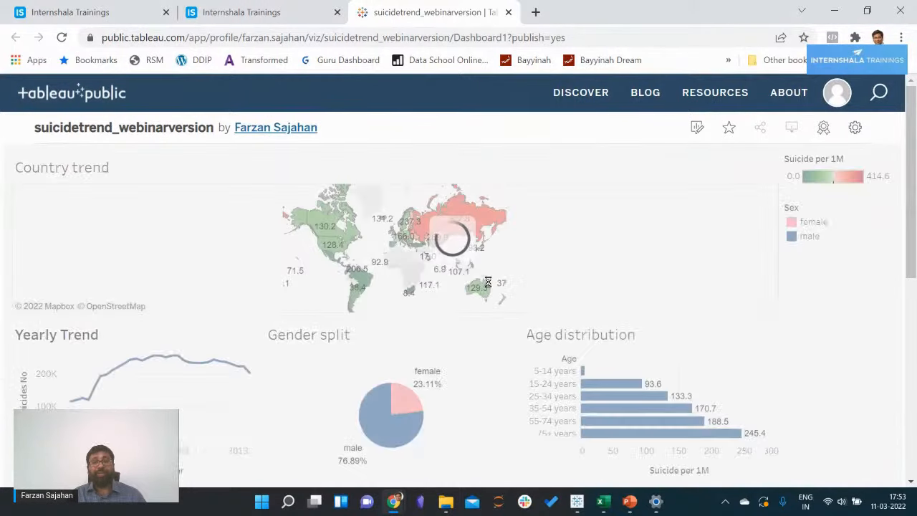
# View the published dashboard in full screen on the website, exit full screen and switch back to the Tableau Public desktop app
pyautogui.scroll(-3, 861, 334)
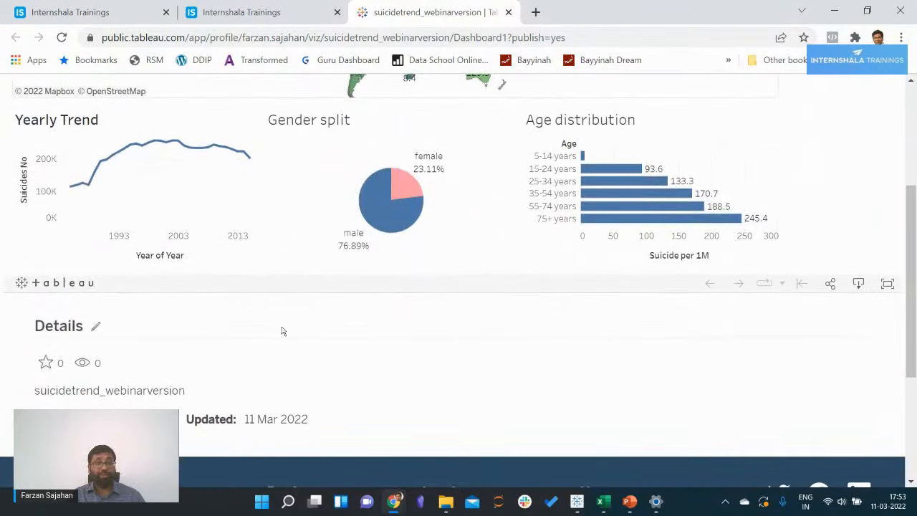
pyautogui.click(888, 284)
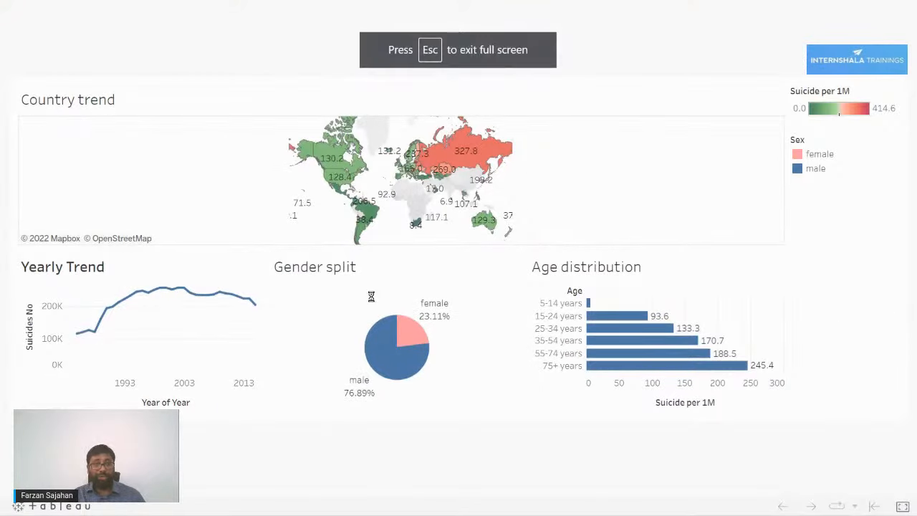
pyautogui.press('Escape')
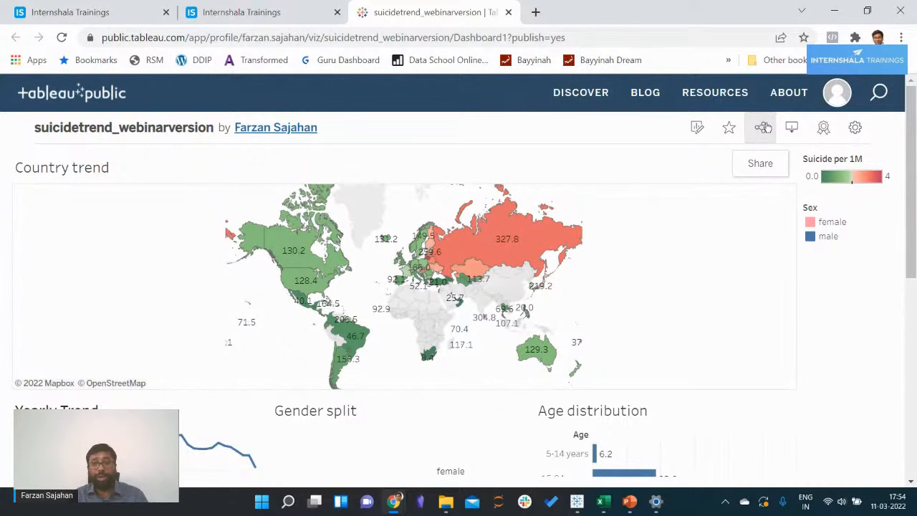
pyautogui.hotkey('alt', 'Tab')
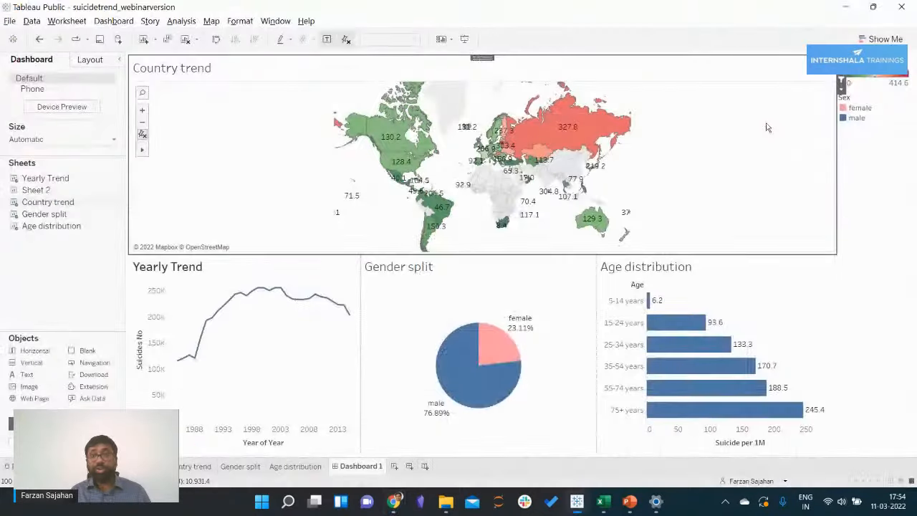